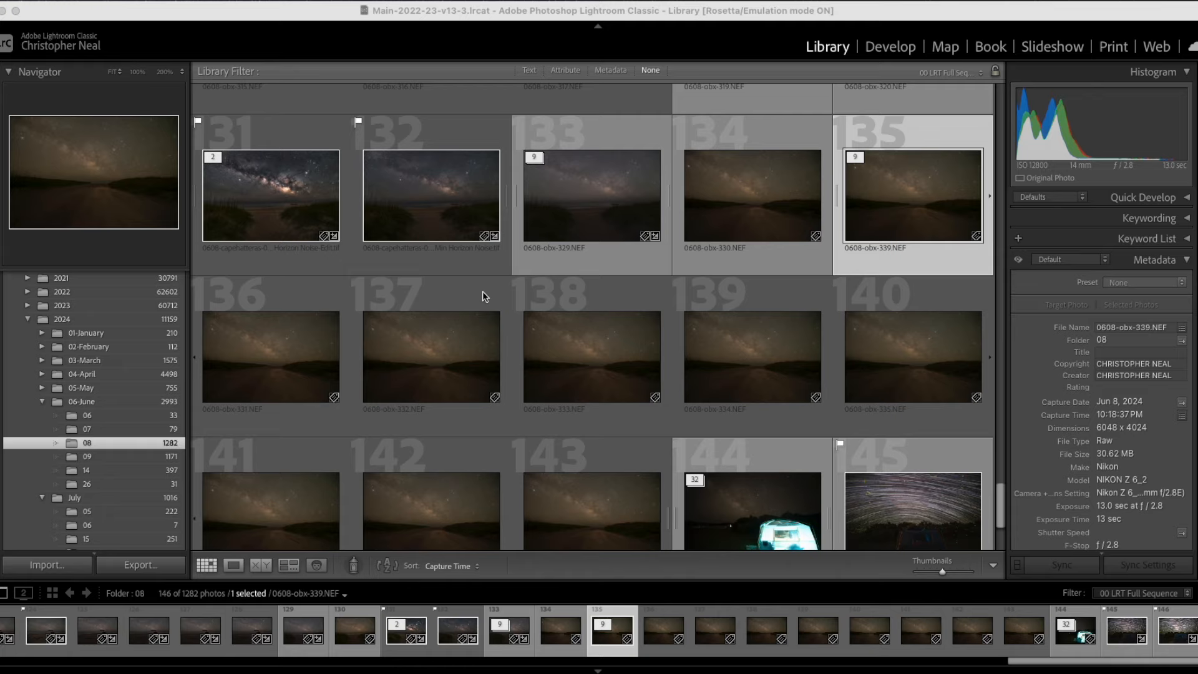
Step: Open the photo 0608-obx-339.NEF in the Develop module and set its white balance to Auto
double_click(861, 207)
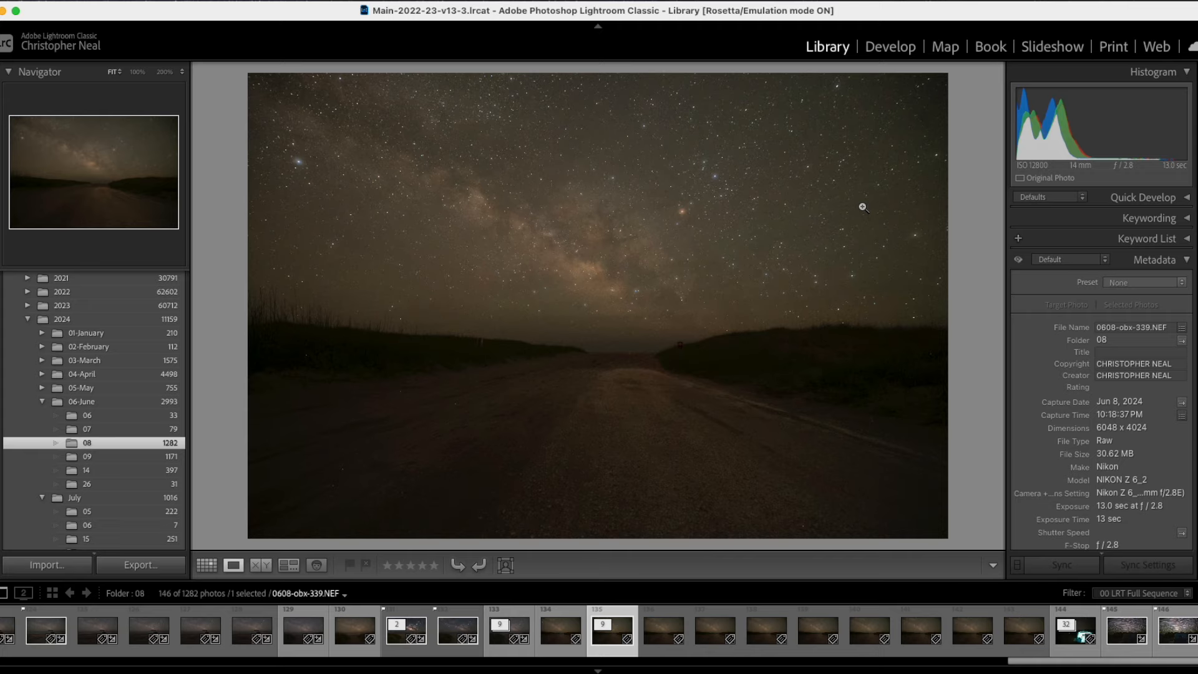
click(890, 56)
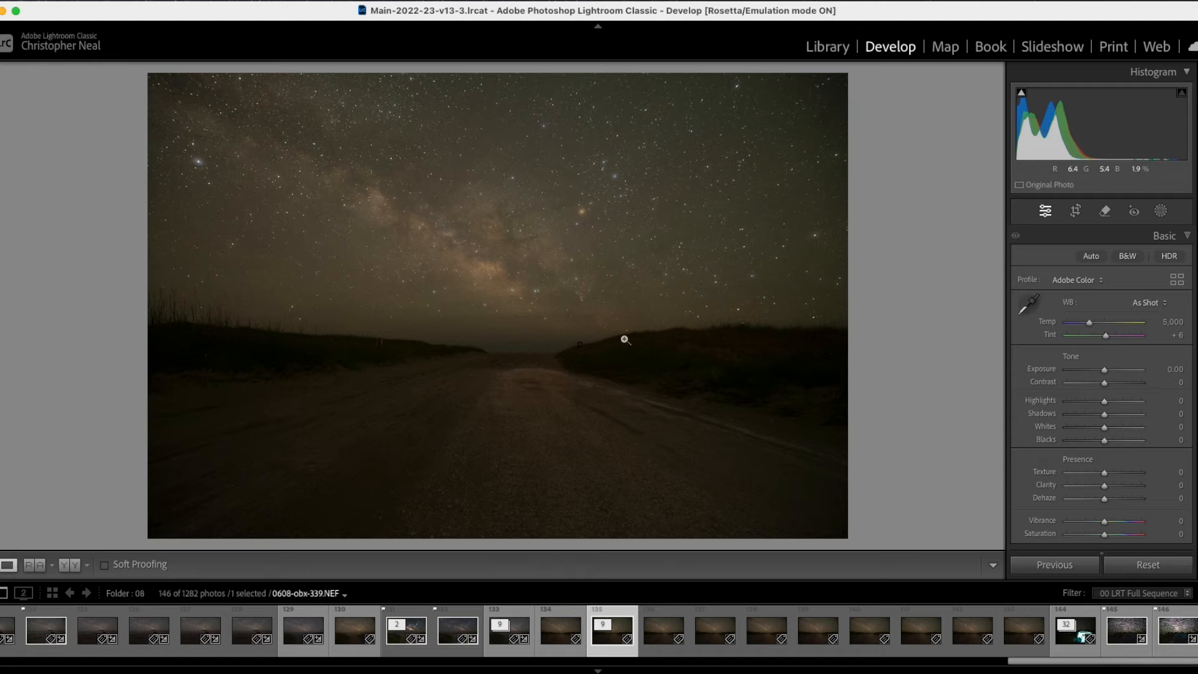
click(1153, 302)
click(1156, 315)
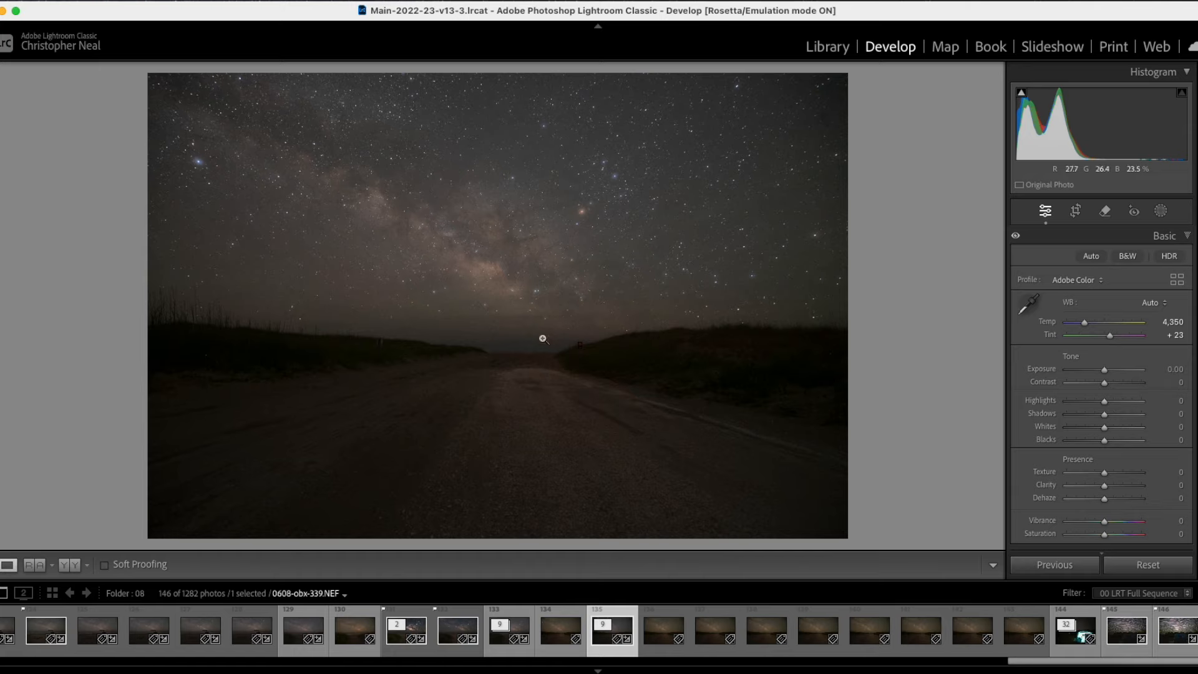
Step: Set the photo's white balance temperature to 4,050 and its tint to +27
click(1173, 321)
key(BackSpace)
key(BackSpace)
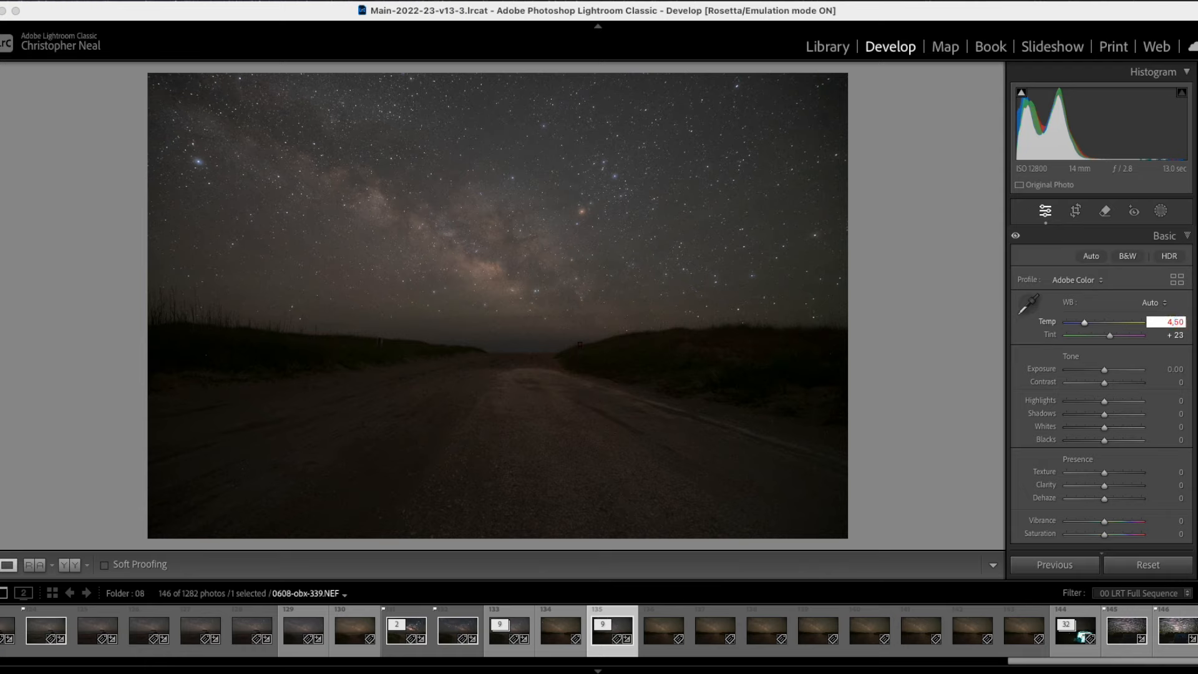
text(0)
click(1181, 335)
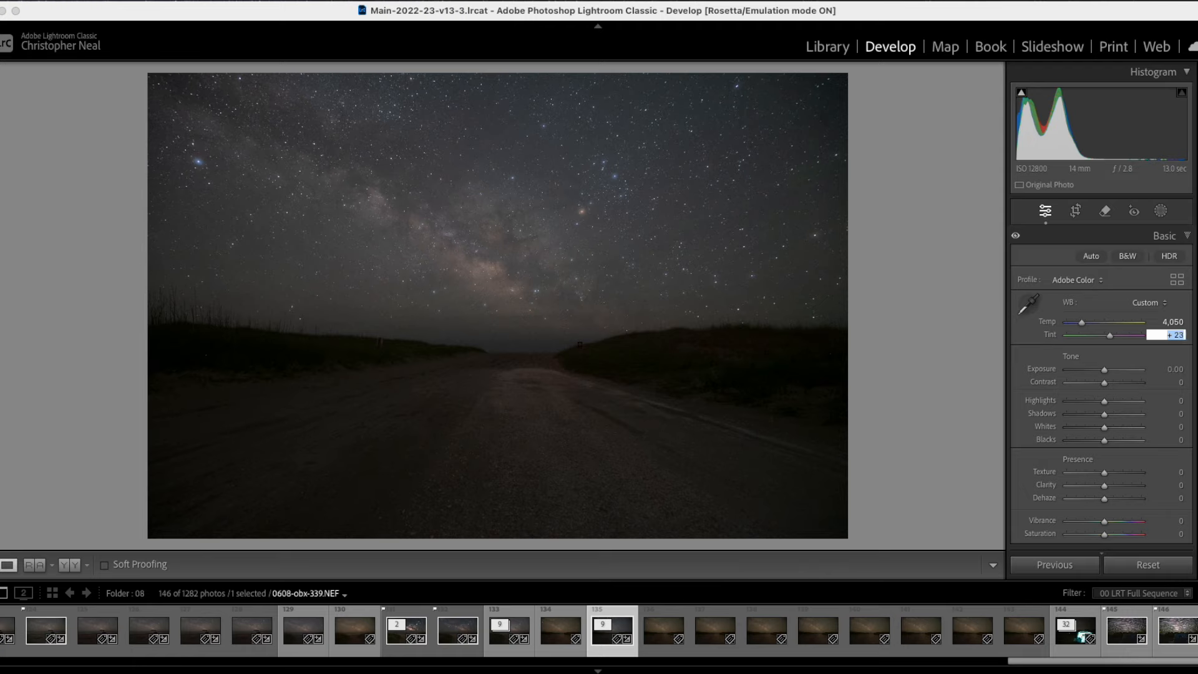
text(27)
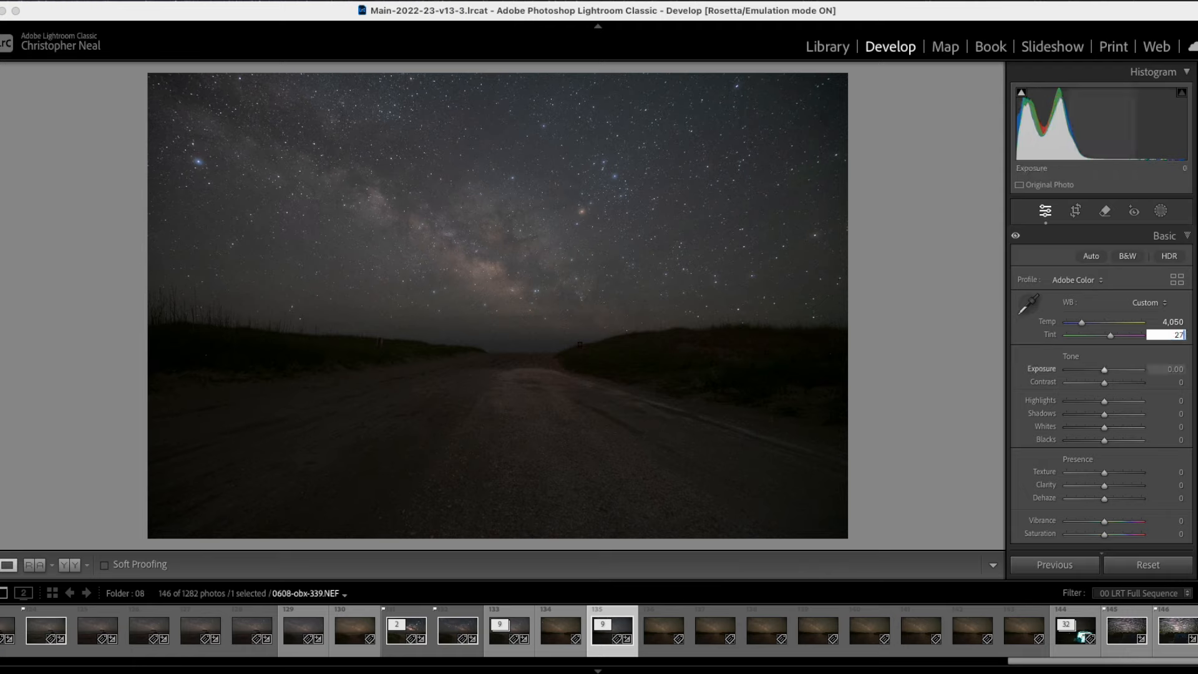
key(Return)
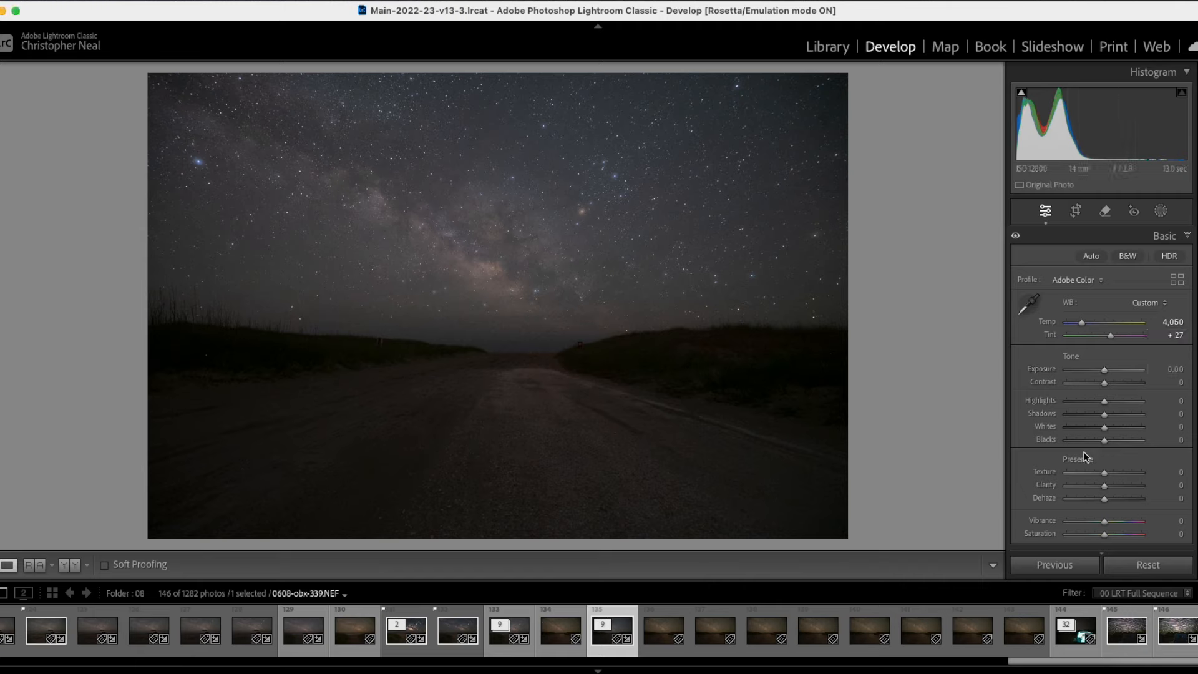
Step: Reduce the photo's sharpening amount to 0 in the Detail settings
scroll(1073, 443, down, 3)
scroll(1073, 440, down, 4)
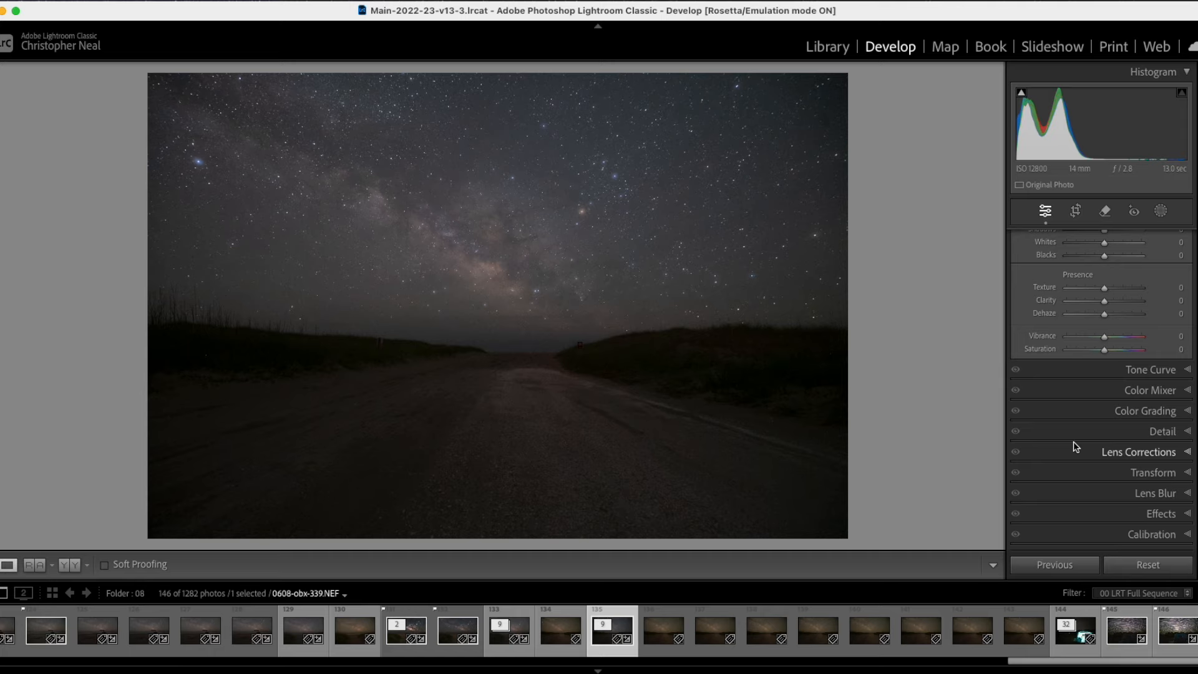
click(1160, 432)
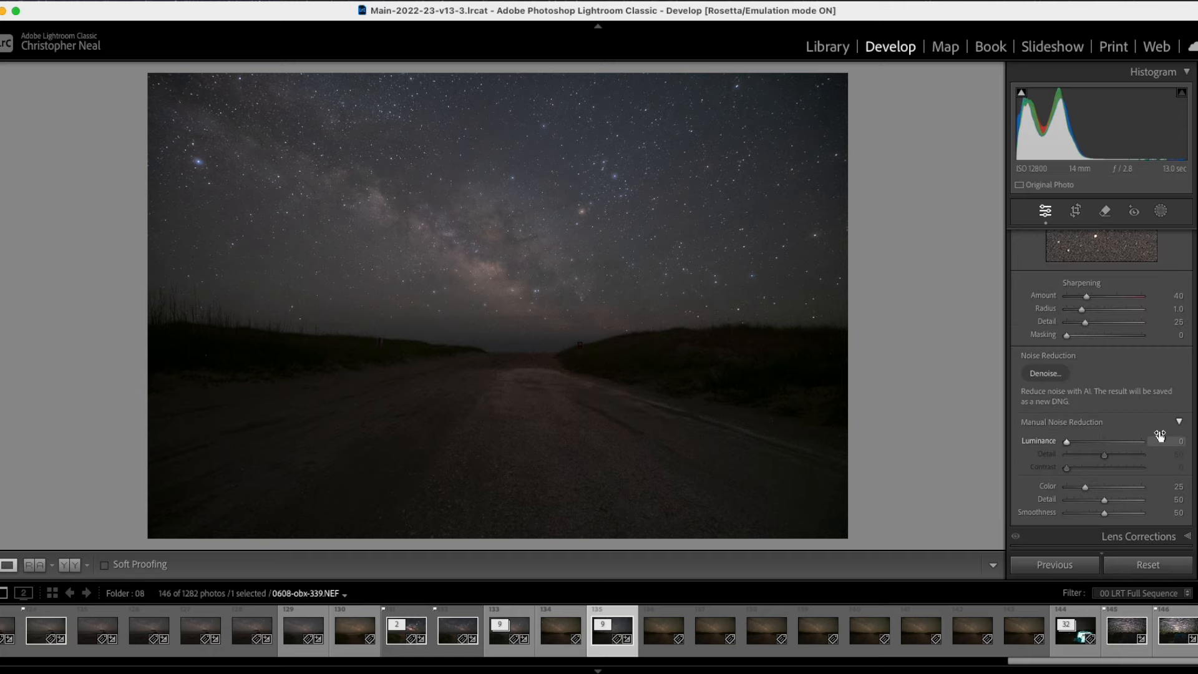
scroll(1105, 376, down, 3)
drag(1086, 320, 1059, 325)
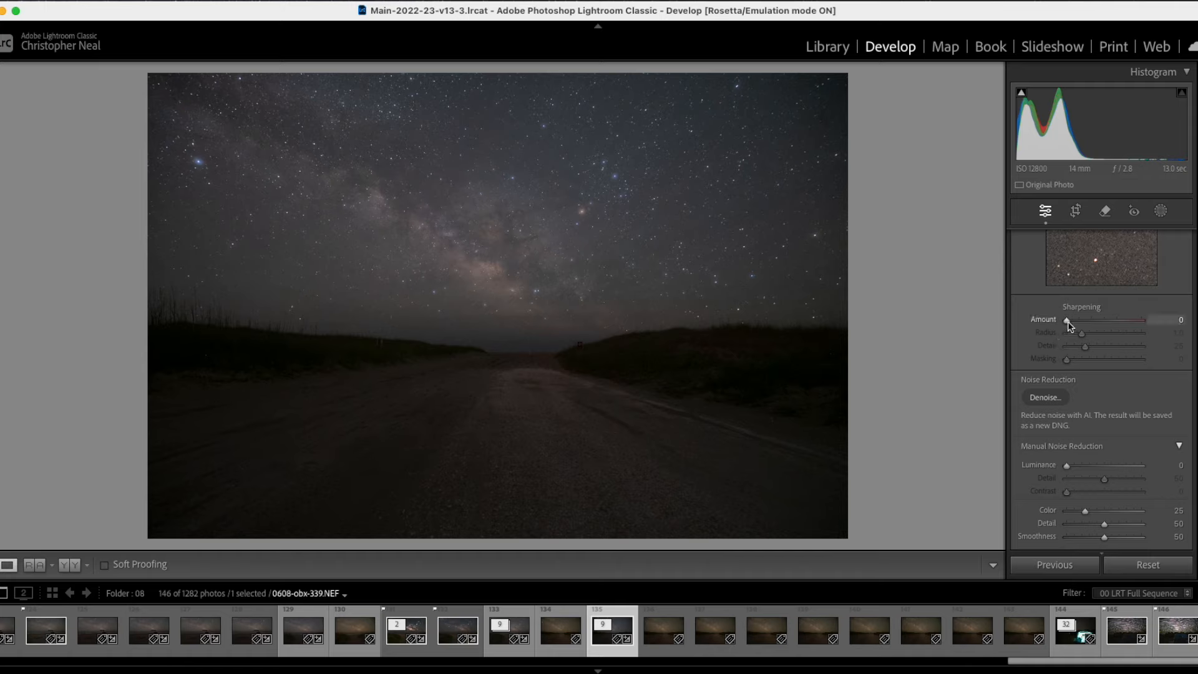
Step: In the lens corrections, enable Remove Chromatic Aberration and set the manual vignetting amount to +34
scroll(1086, 414, down, 2)
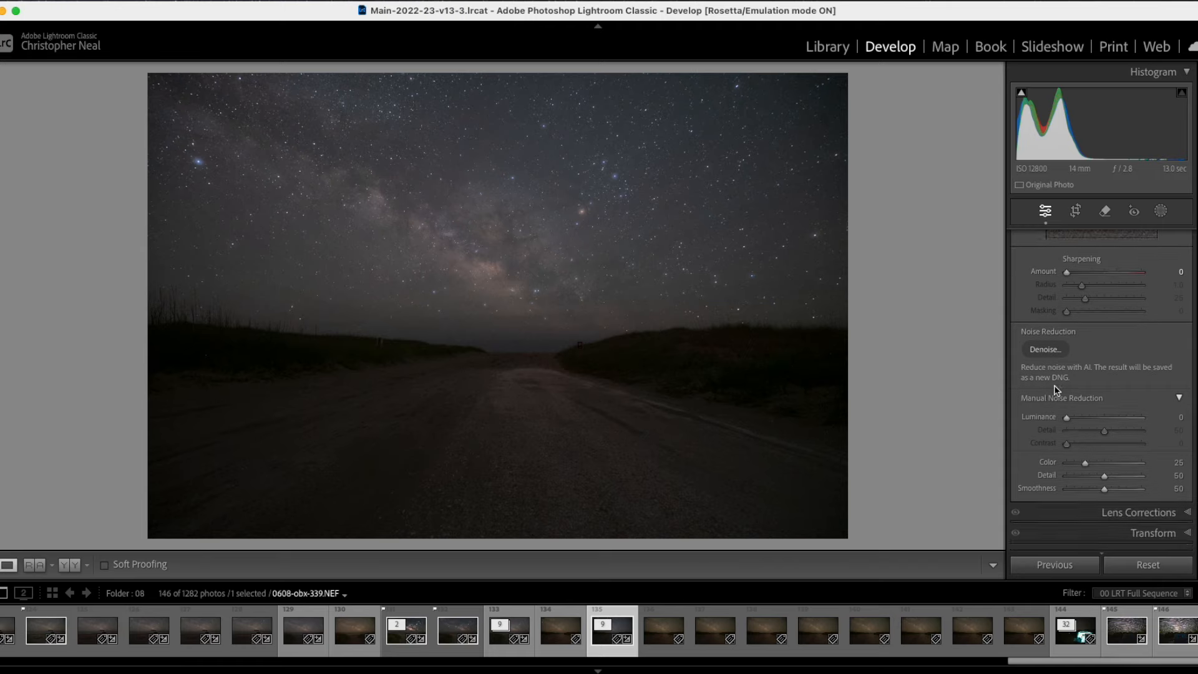
scroll(1057, 391, down, 3)
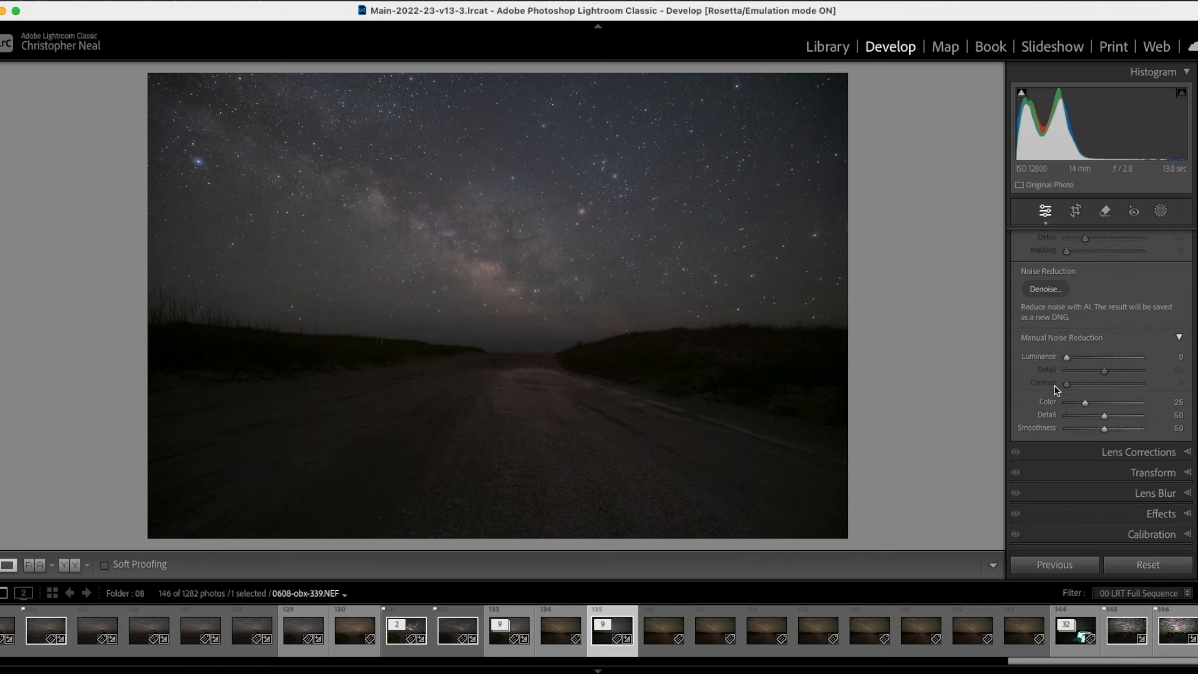
click(1136, 451)
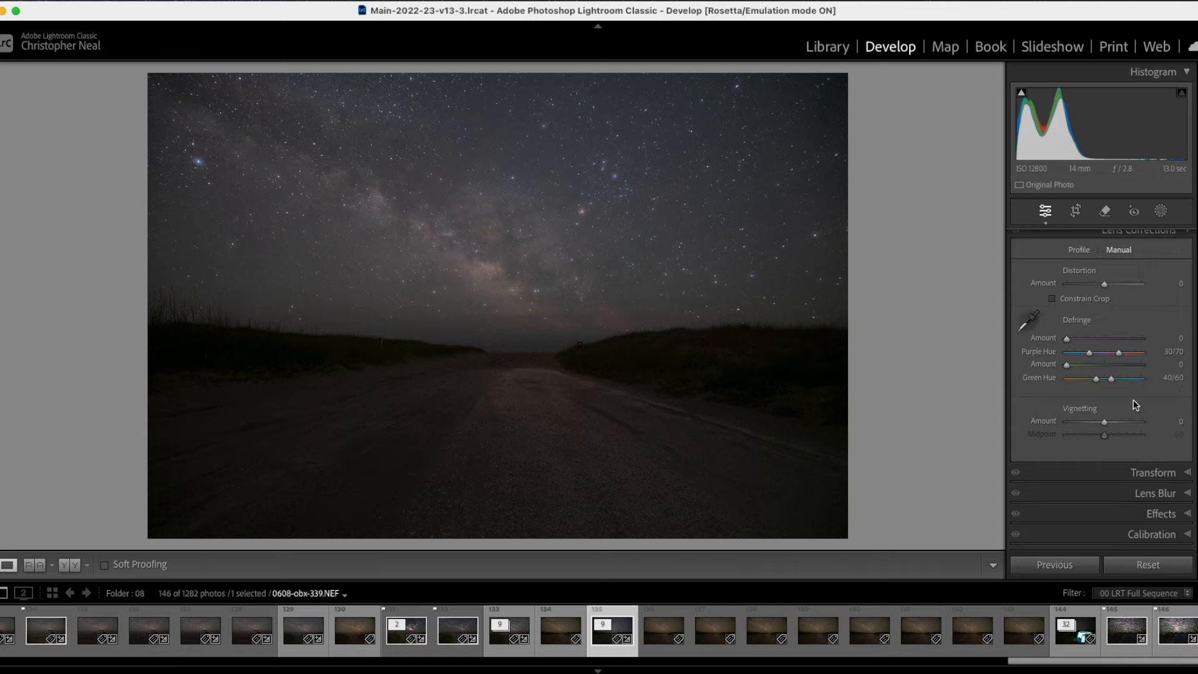
click(1081, 251)
click(1021, 270)
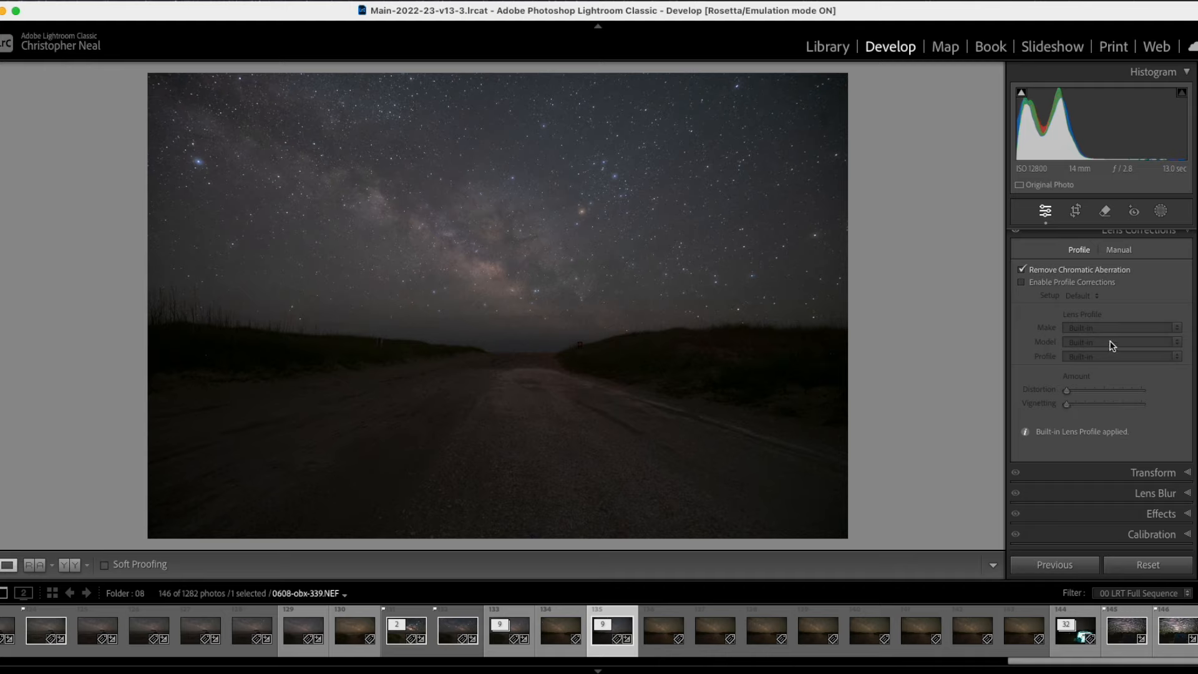
click(1120, 255)
drag(1104, 422, 1117, 421)
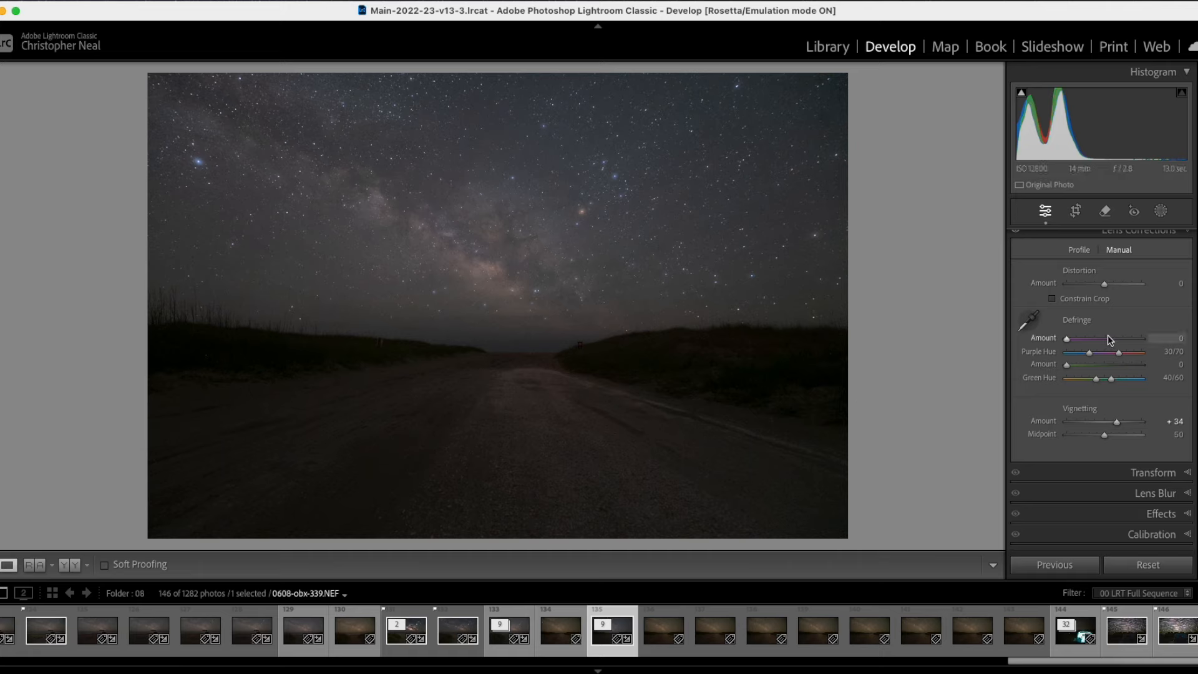
scroll(1133, 412, up, 4)
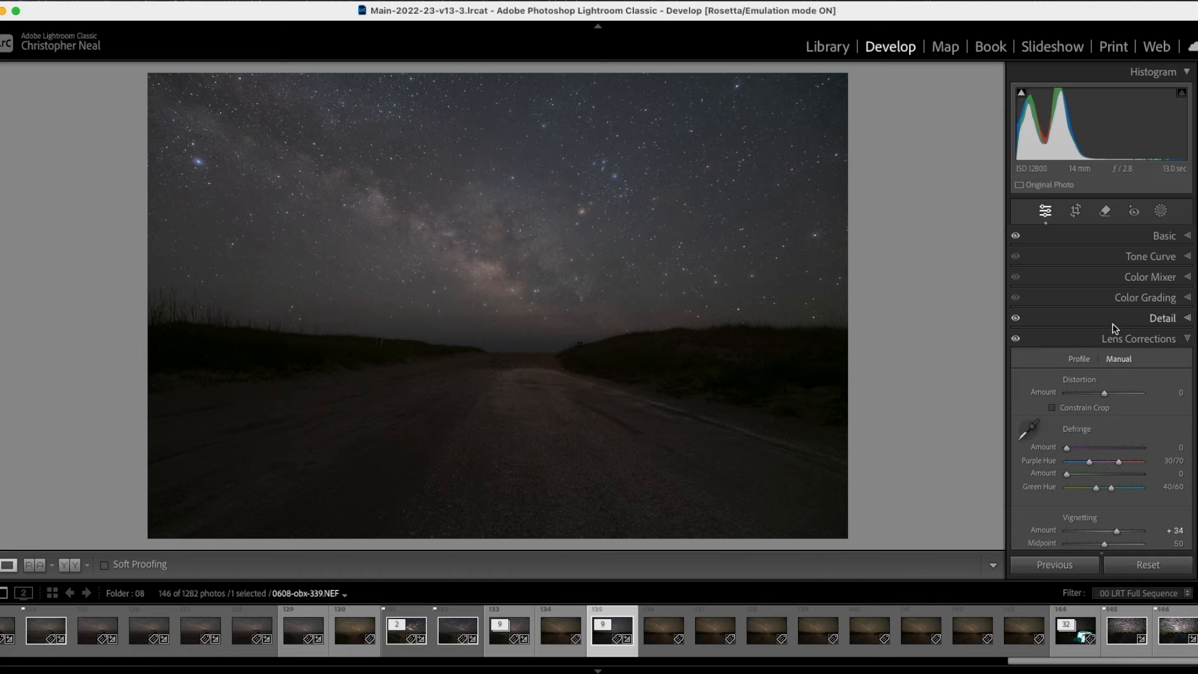
Step: In the Library grid, select the nine road frames from 0608-obx-339 through 0608-obx-338 and synchronize all settings except masking across them
click(821, 49)
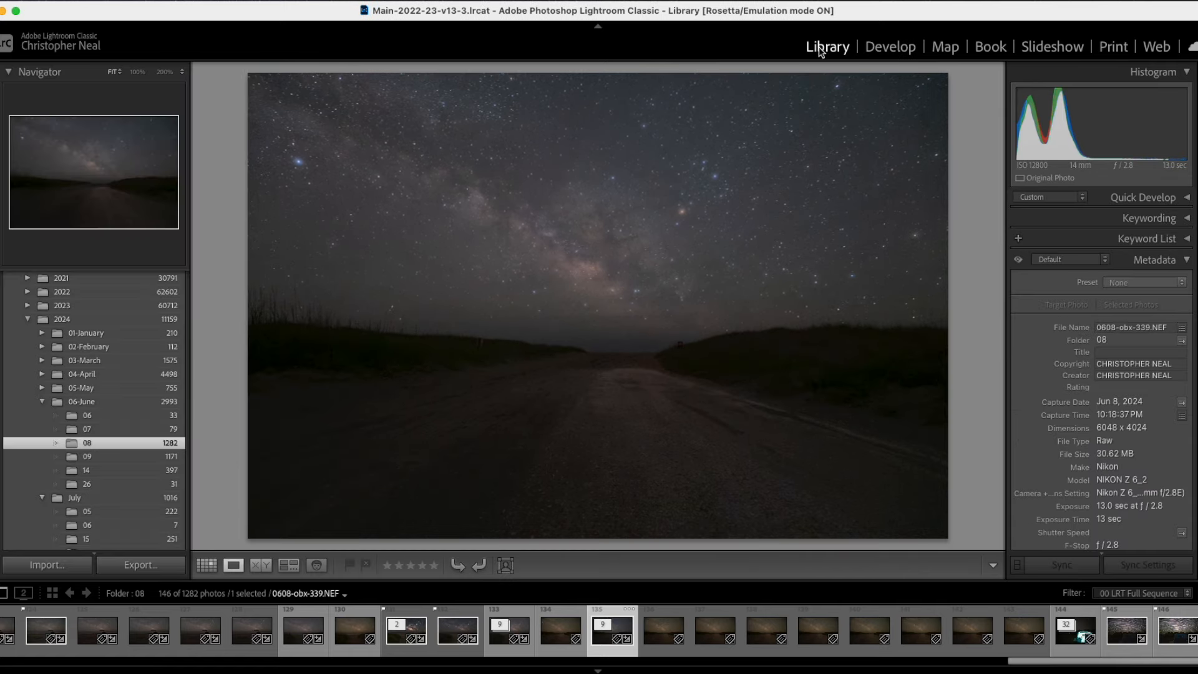
click(211, 564)
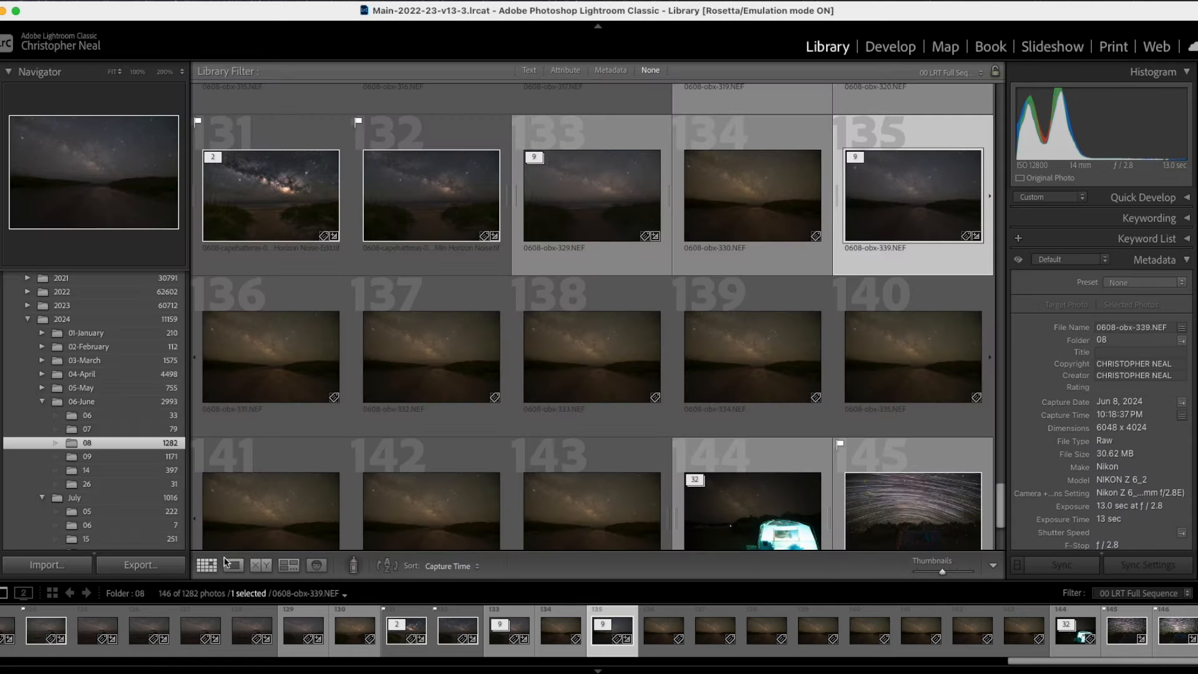
scroll(649, 371, down, 3)
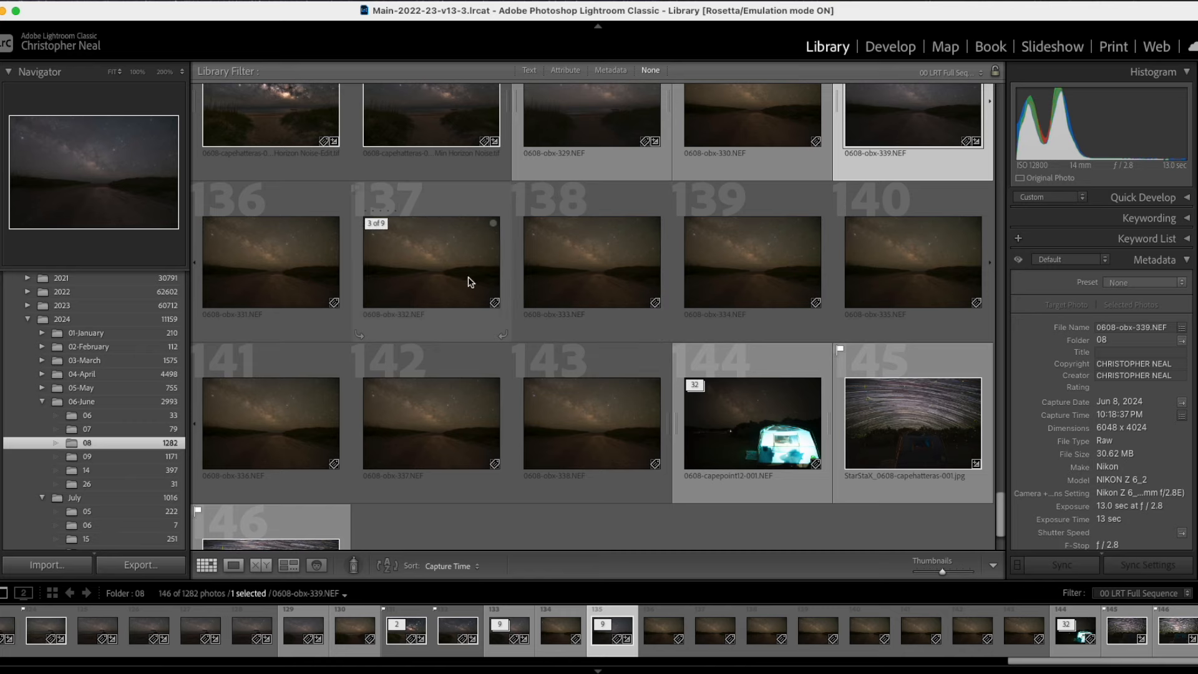
shift+click(591, 441)
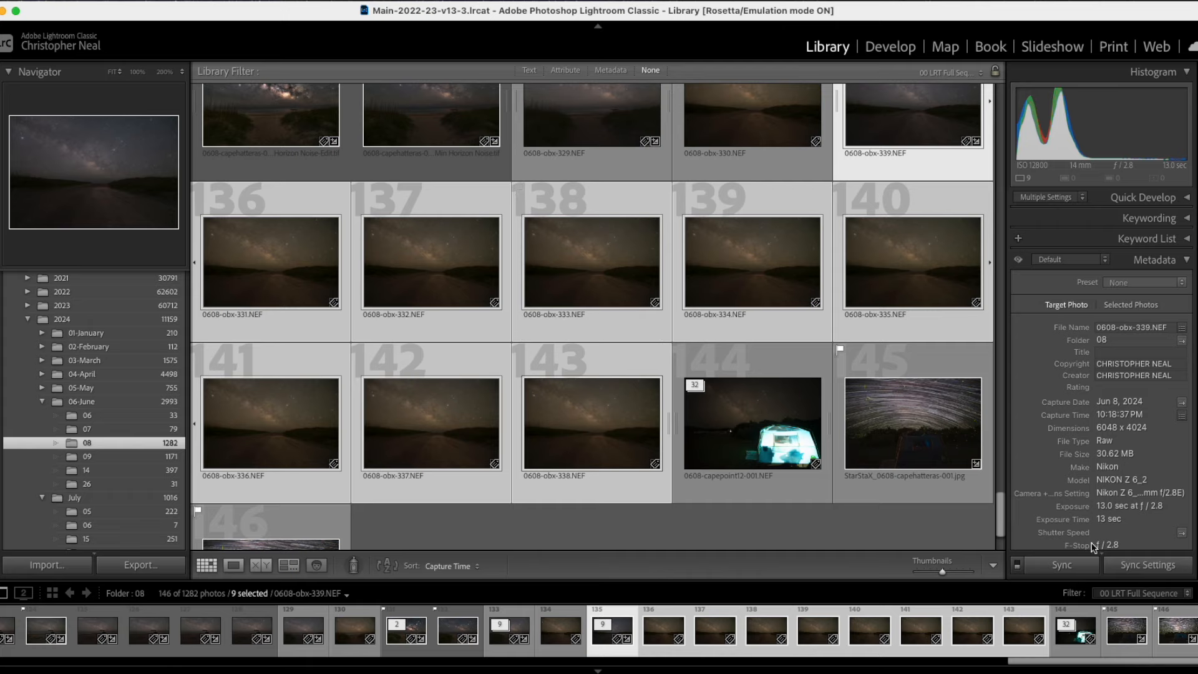
click(1135, 566)
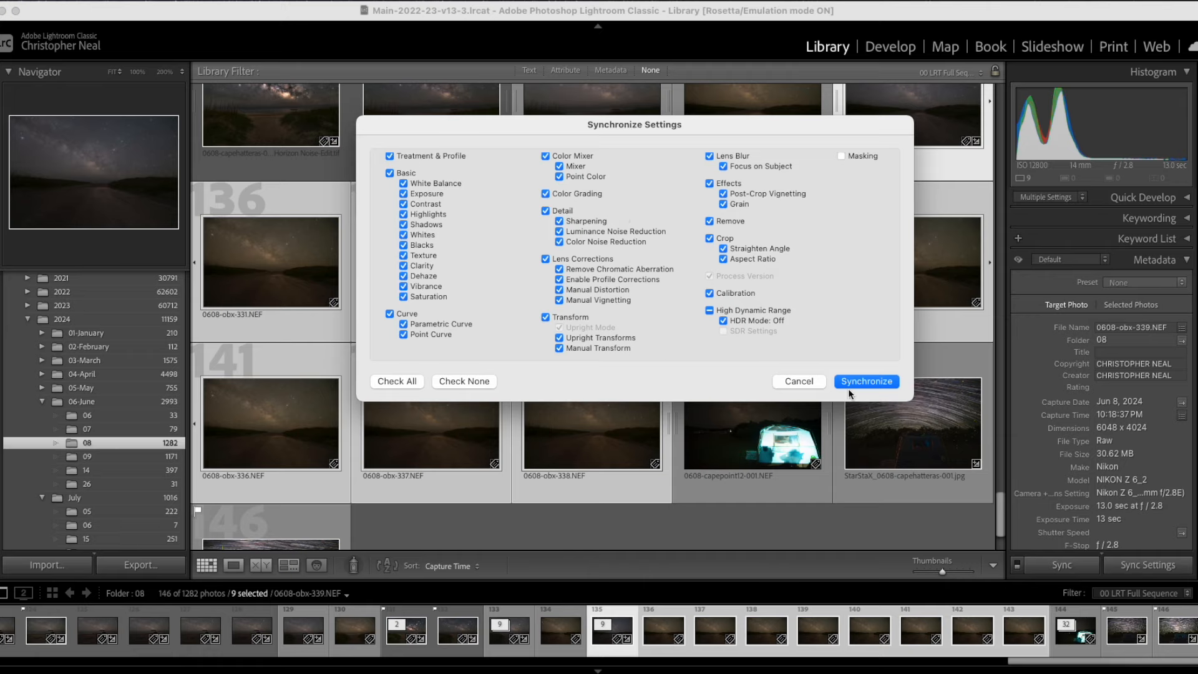
click(867, 382)
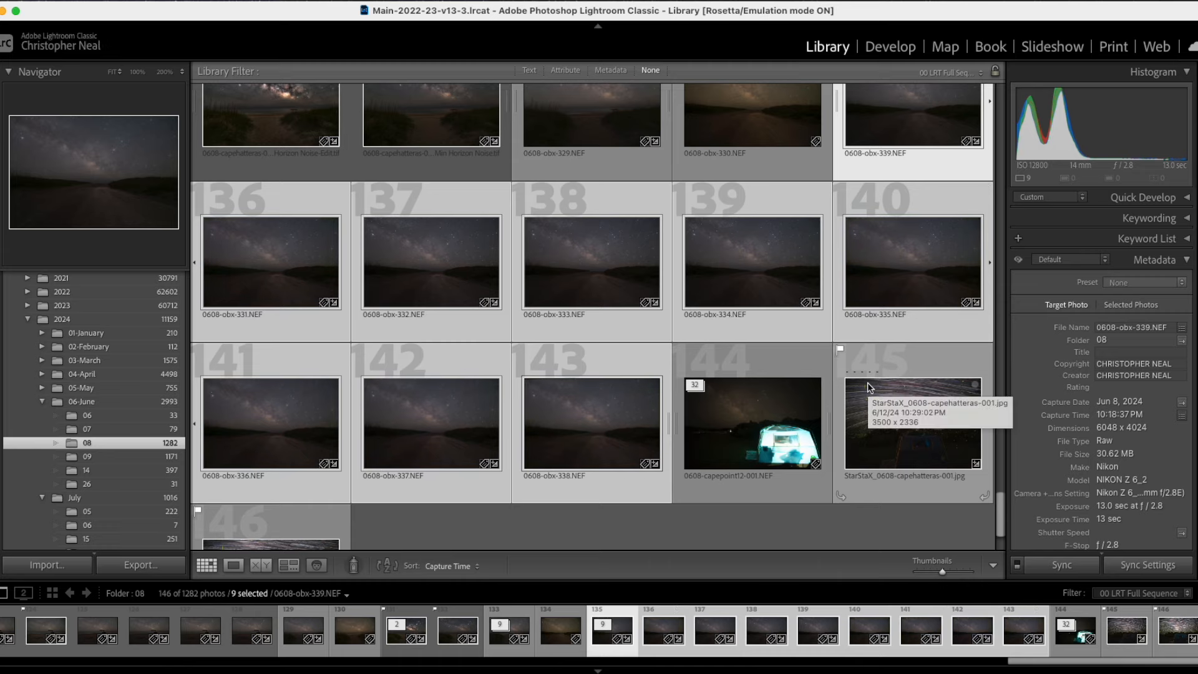
scroll(814, 269, up, 1)
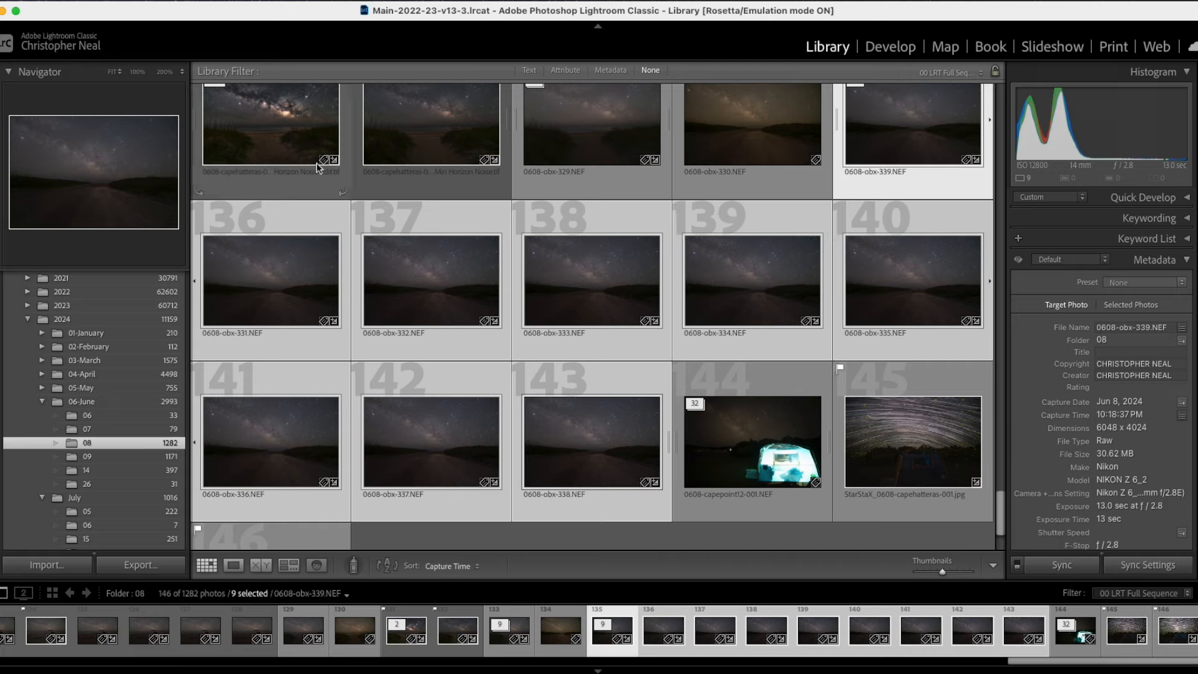
Step: Start an export of the nine selected frames and put them in a subfolder named road
click(117, 5)
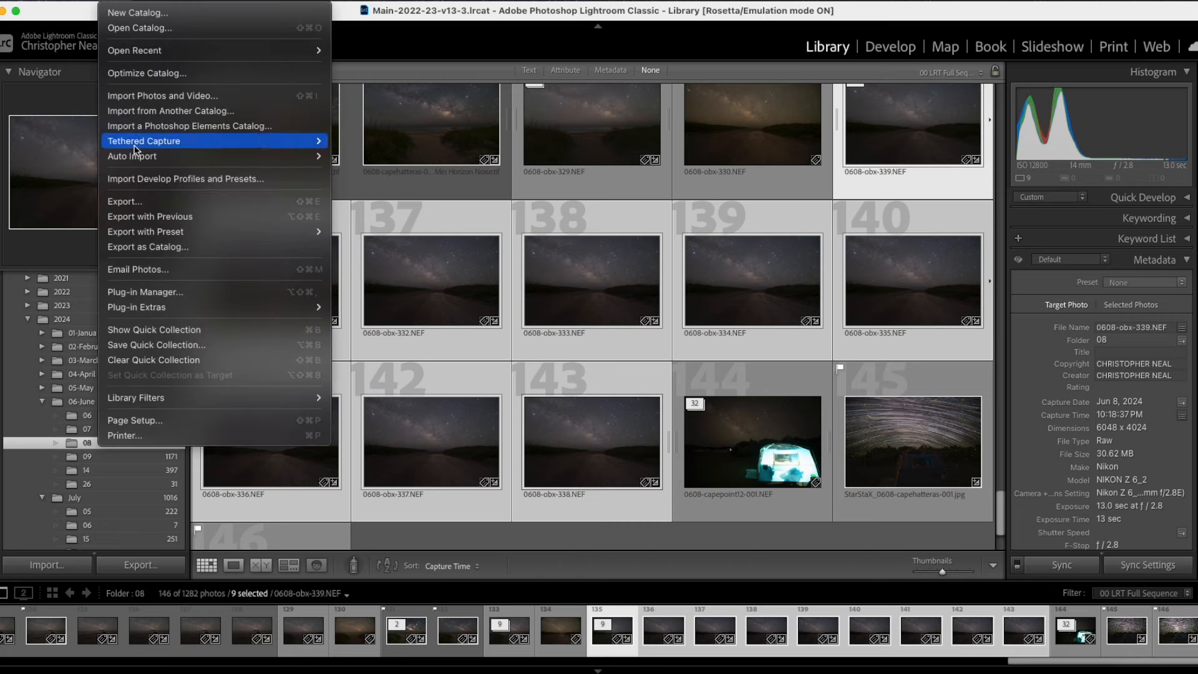
click(139, 201)
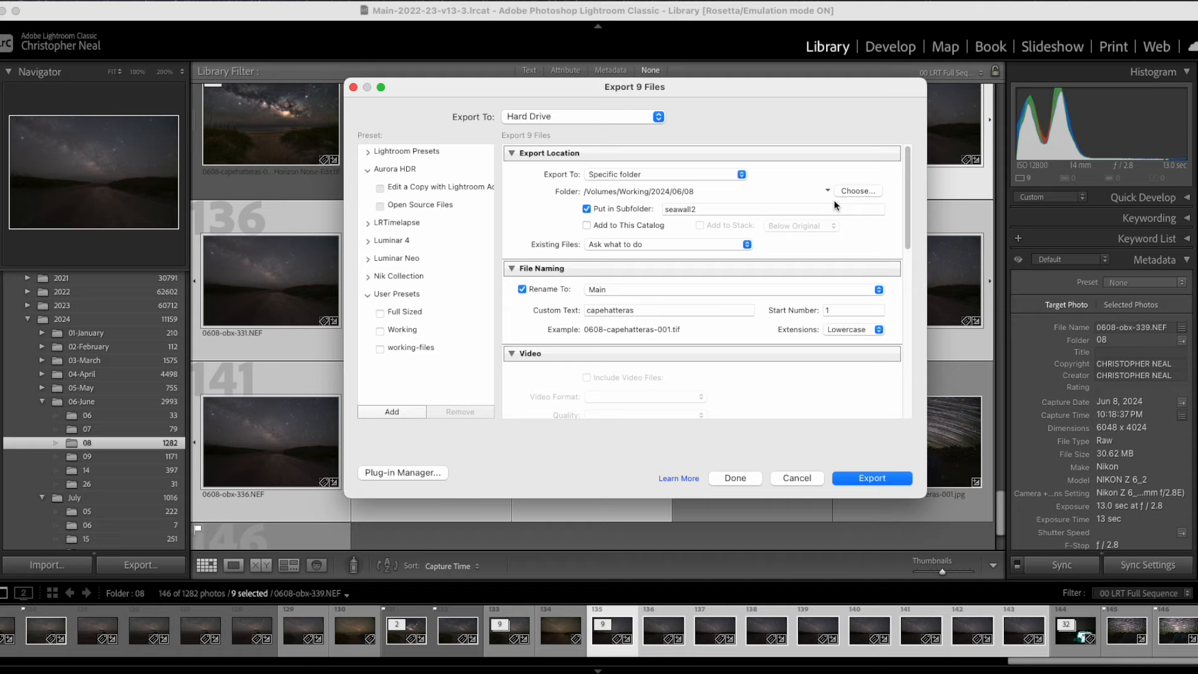
click(587, 209)
double_click(710, 210)
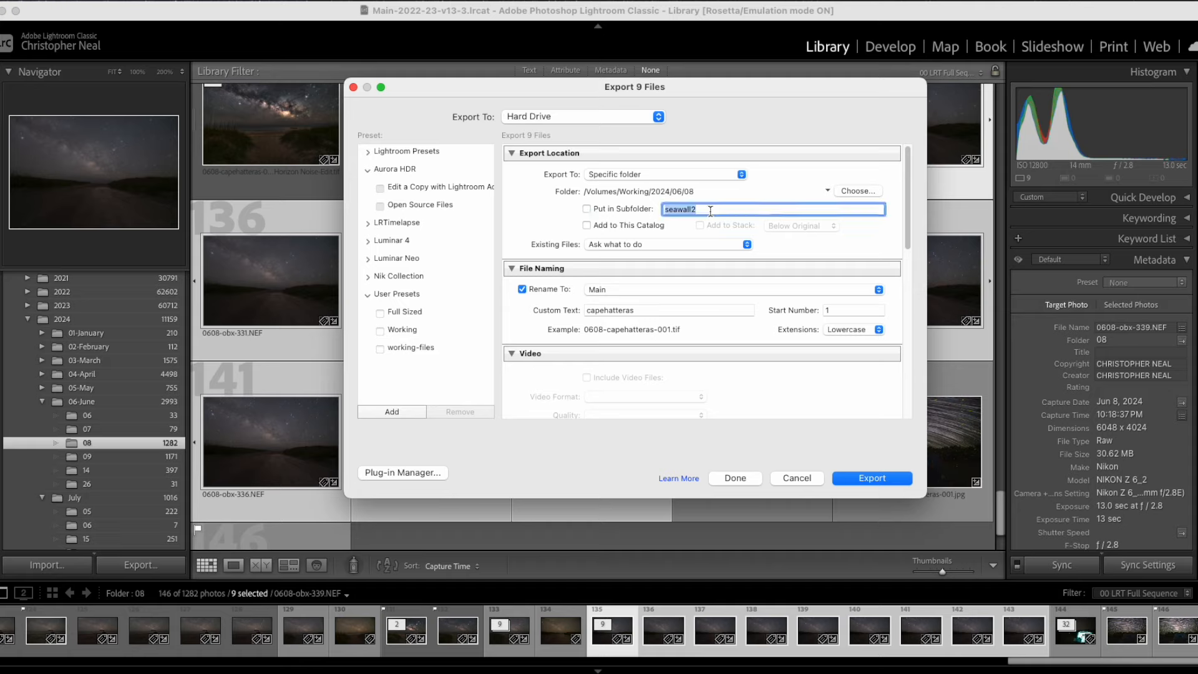
text(road)
click(588, 209)
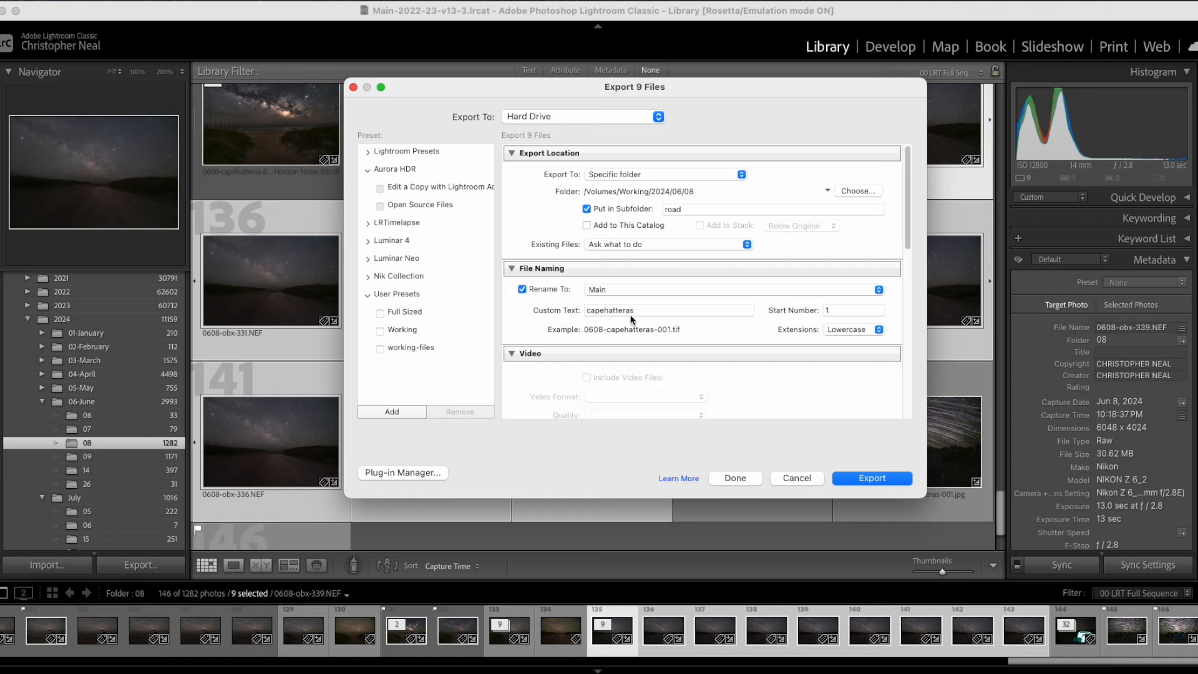
Step: Check the remaining export settings and export the frames as uncompressed 8-bit TIFFs in ProPhoto RGB without resizing, output sharpening or watermark
scroll(627, 317, down, 5)
scroll(632, 319, down, 4)
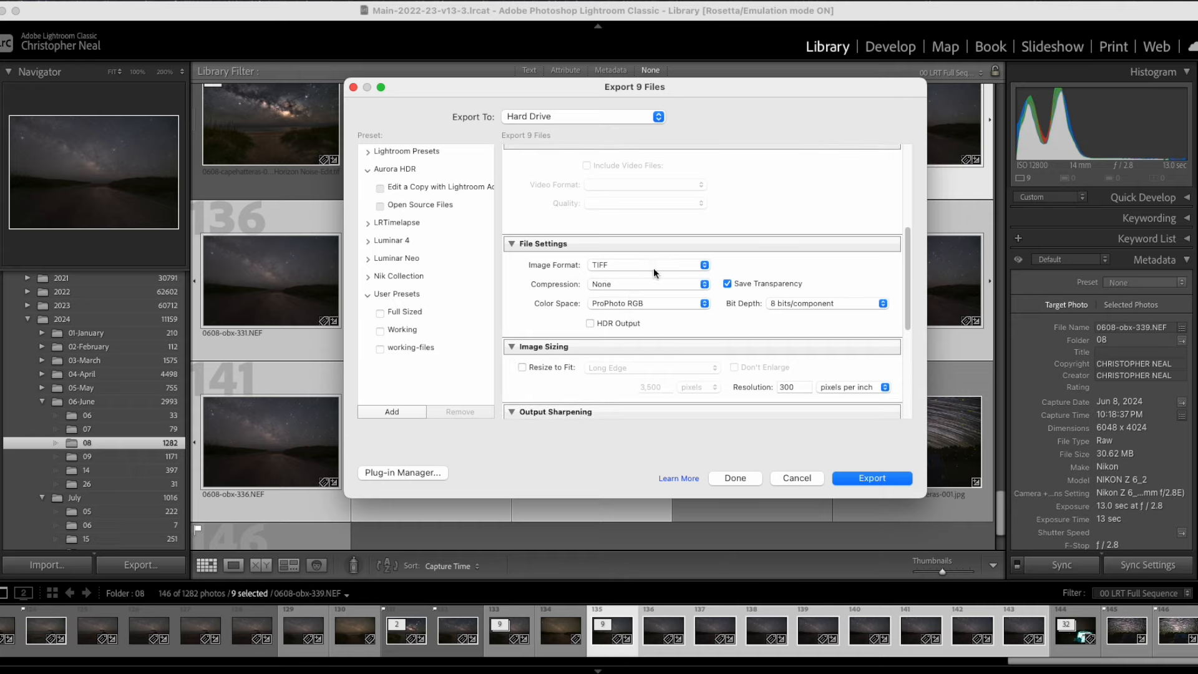
scroll(578, 312, down, 8)
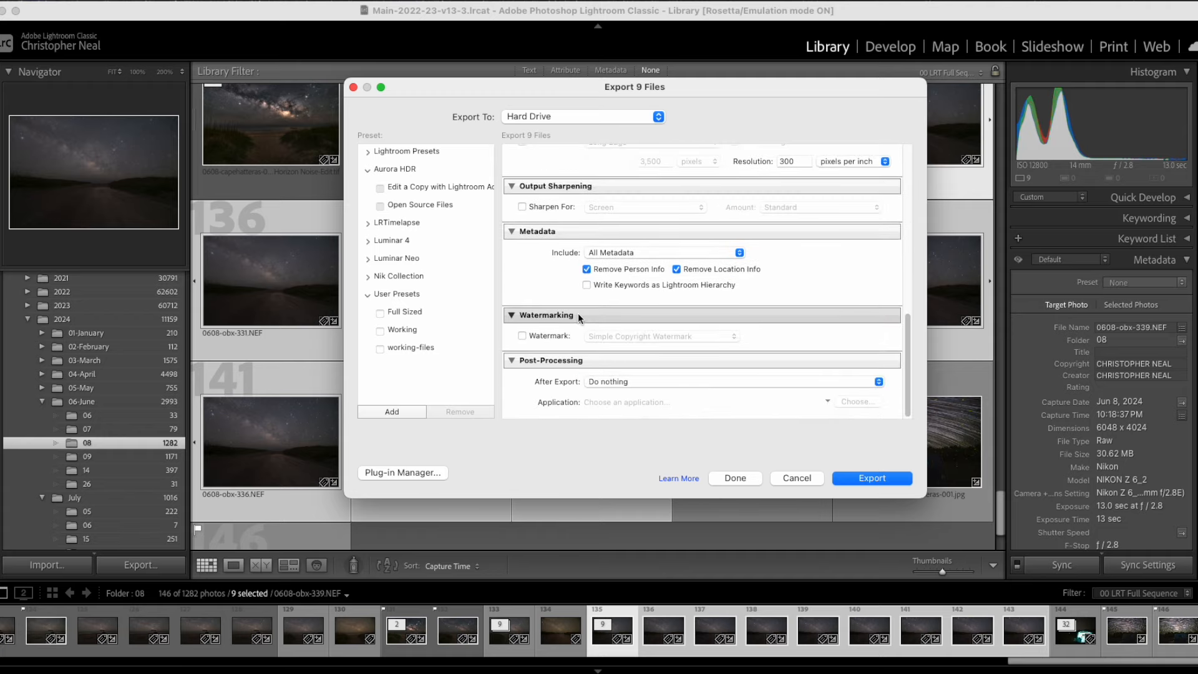
click(871, 478)
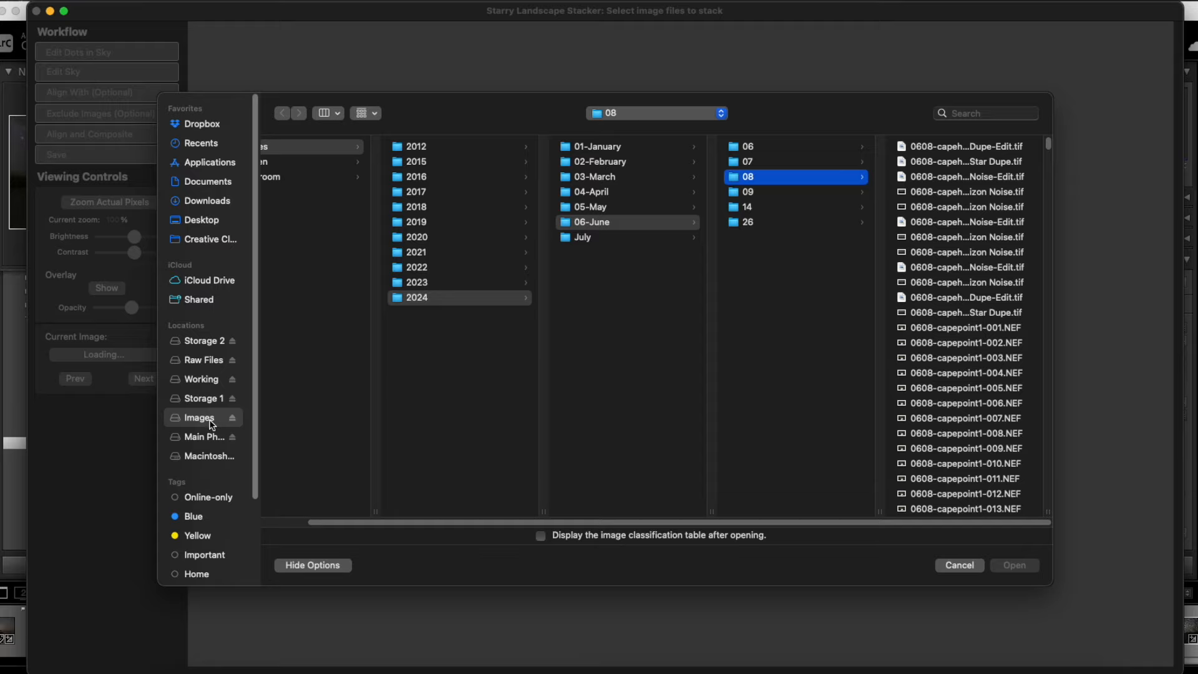
Step: Open all nine TIFFs, 0608-capehatteras-001 through 009, from the Working drive's 2024/06/08/road folder
click(204, 379)
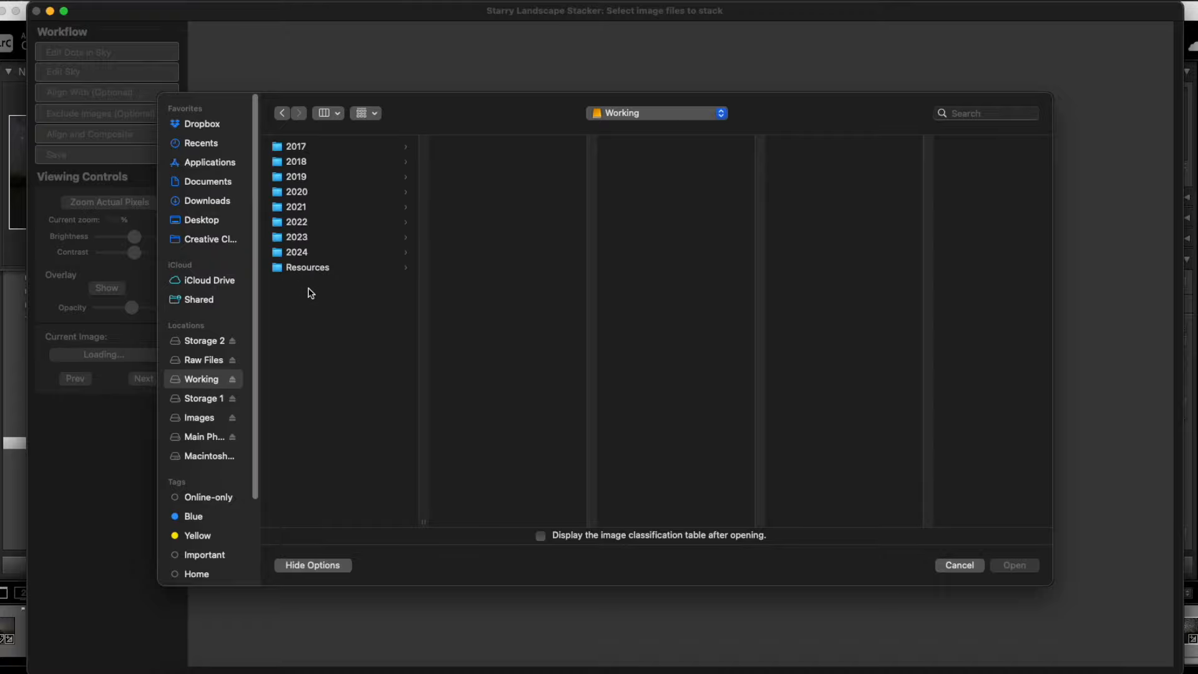
click(305, 253)
click(480, 193)
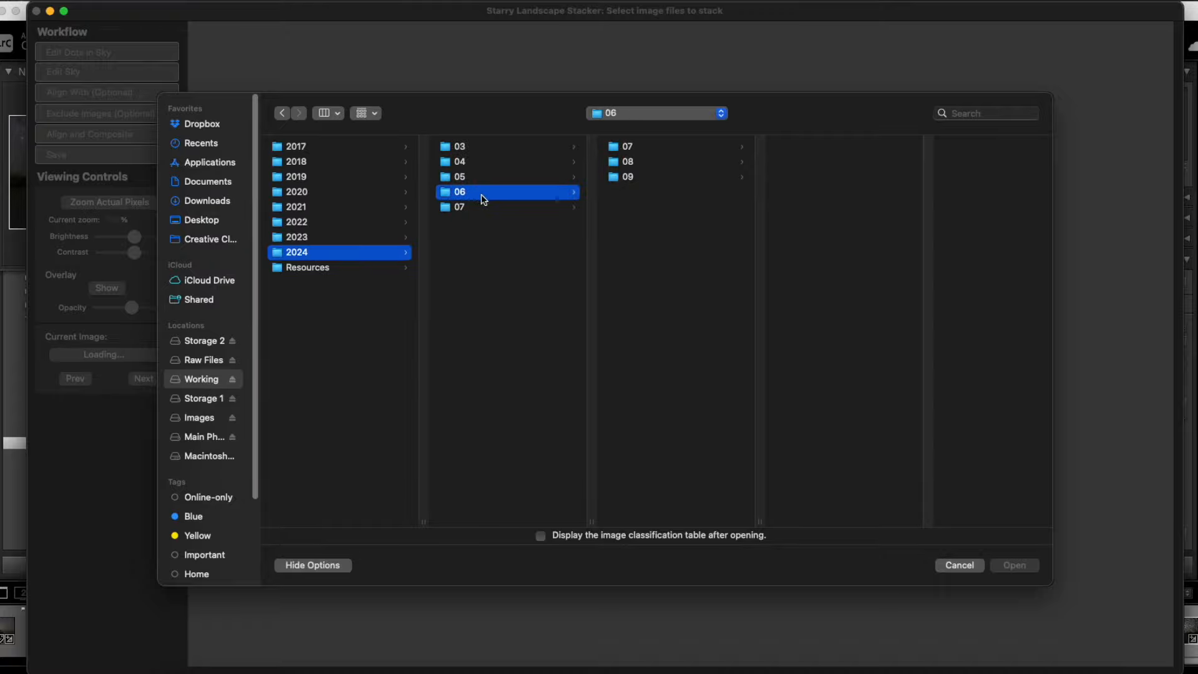
click(624, 162)
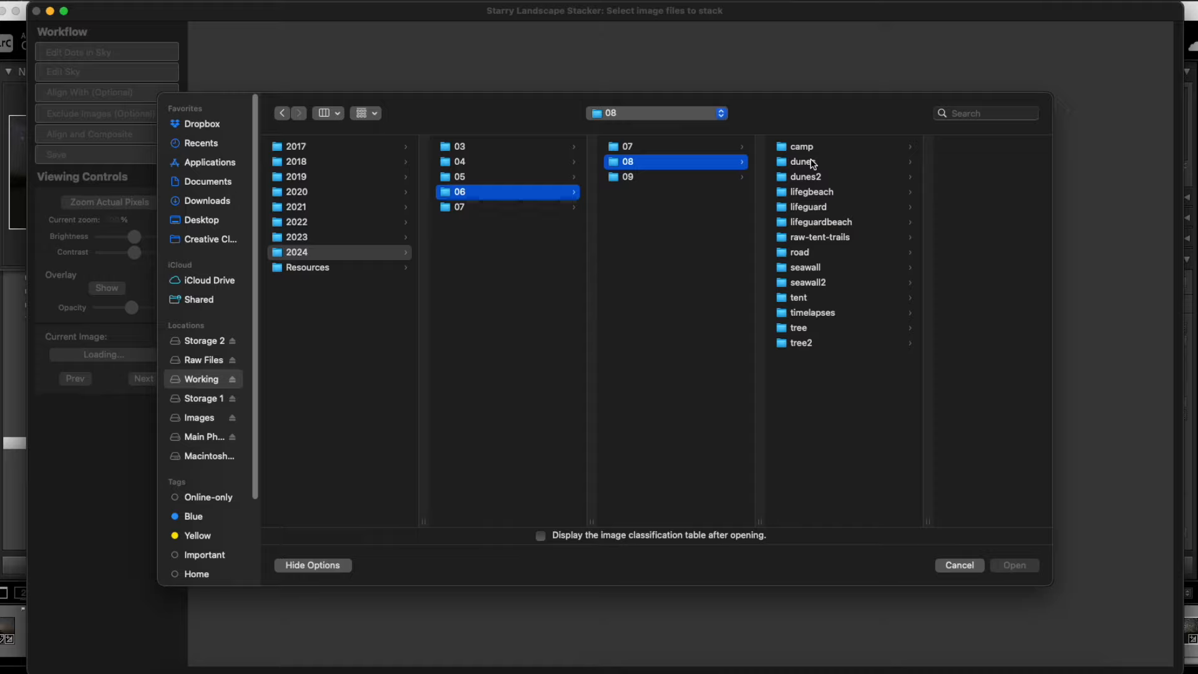
click(807, 255)
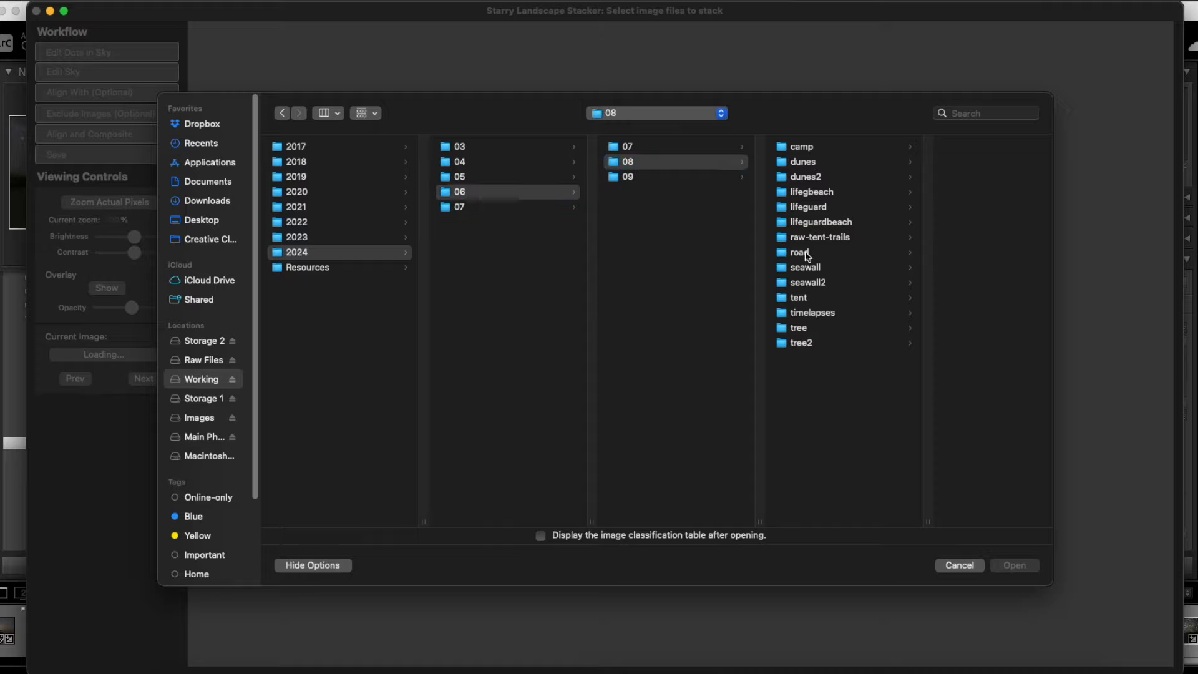
click(934, 146)
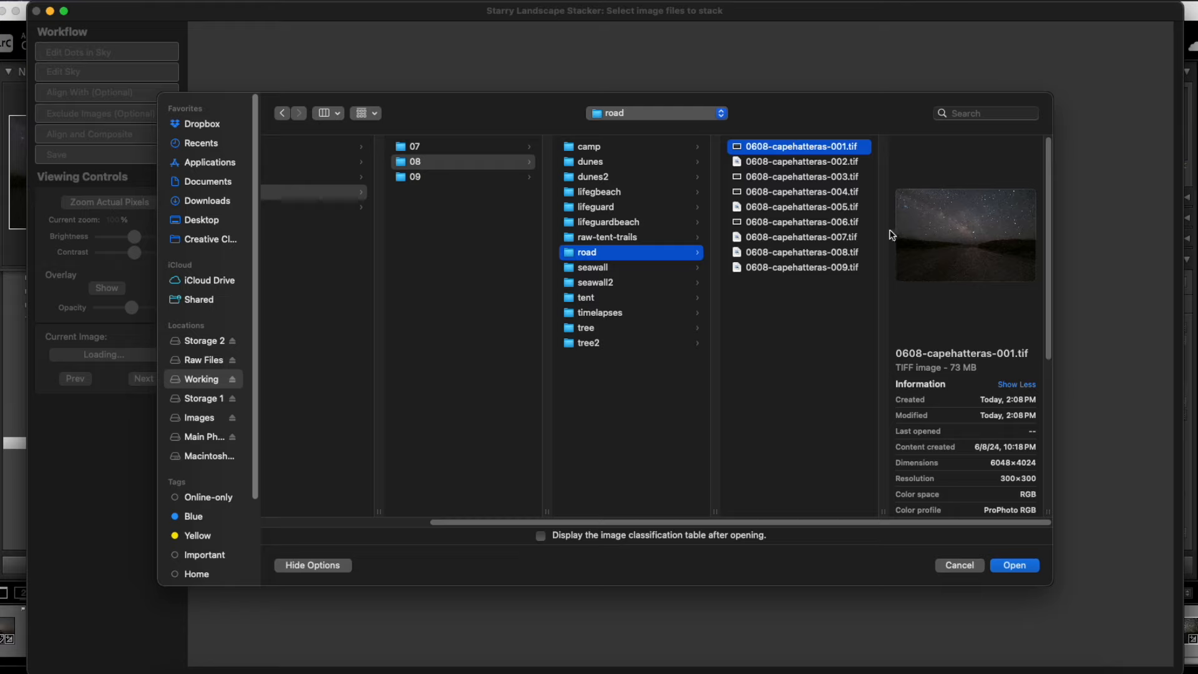
shift+click(801, 268)
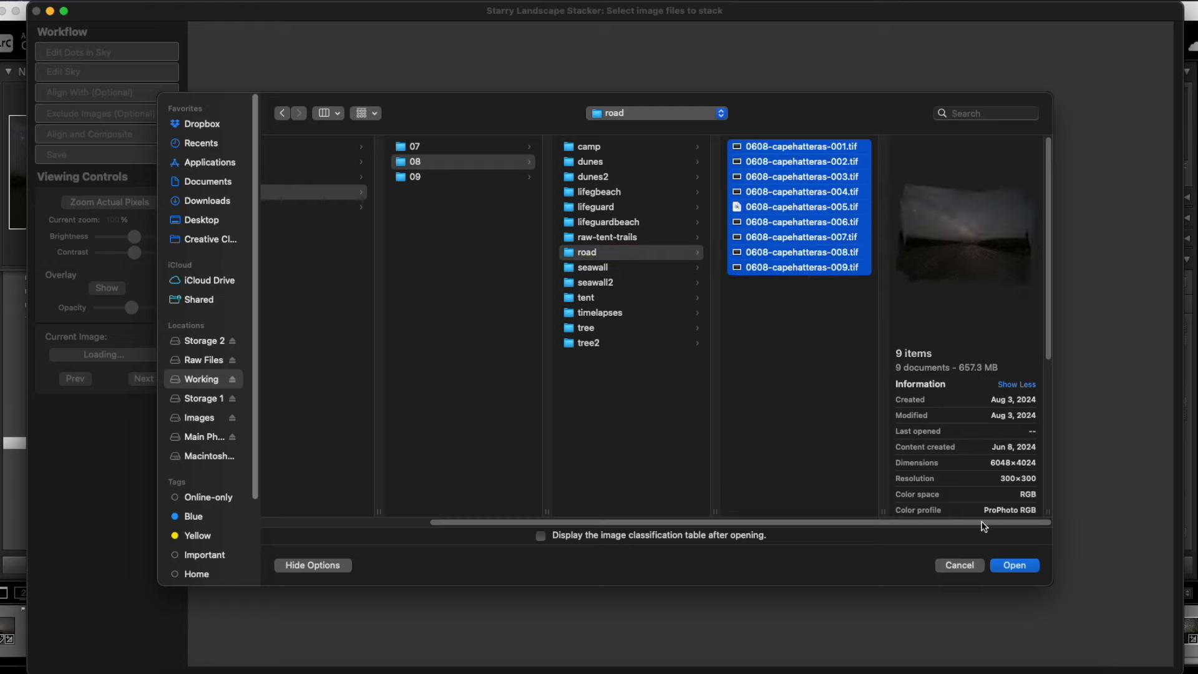
click(1018, 570)
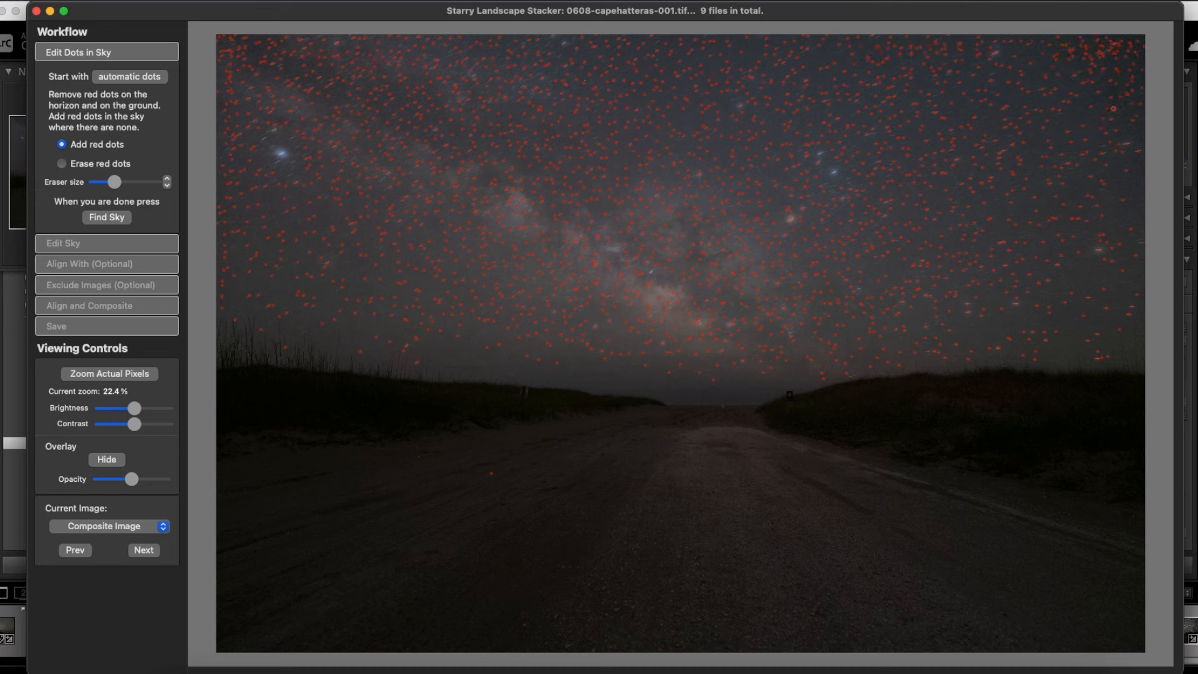
Step: Add a red dot in the sky near the right horizon, erase the stray dot on the road, and build the aligned composite from the detected sky
click(1141, 360)
click(61, 163)
click(492, 474)
click(117, 216)
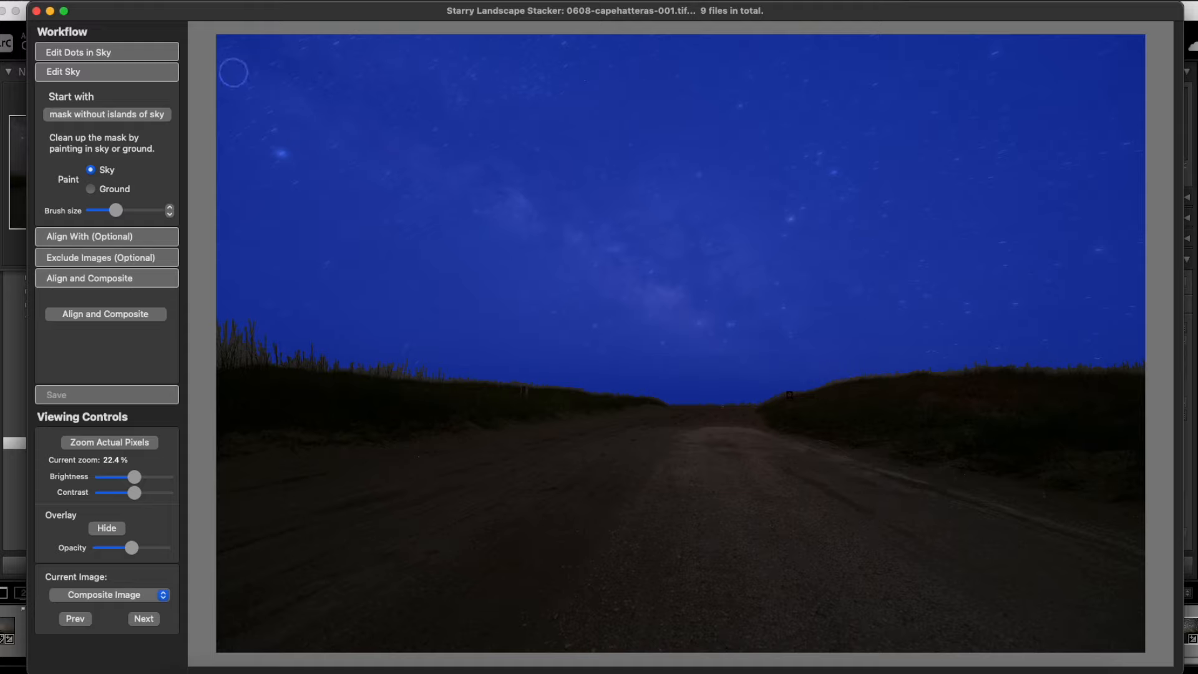
click(97, 318)
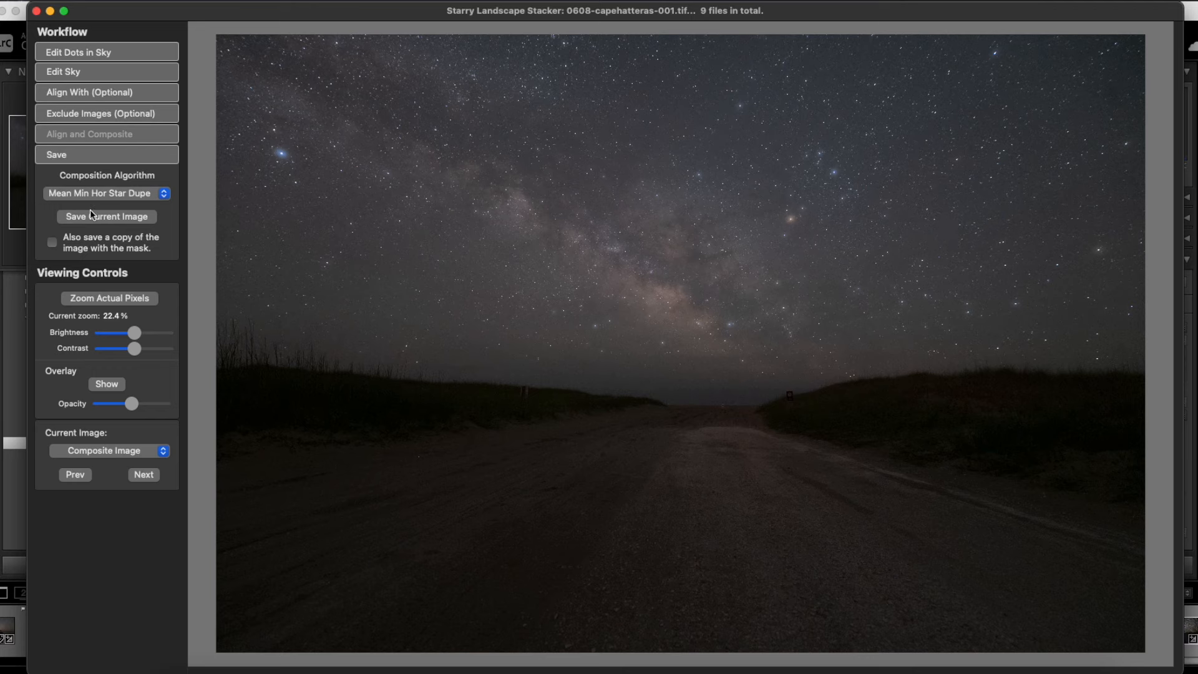
Step: Compare the composite under the Min Horizon Noise, Min Horizon Star Dupe, Mean Min Hor Noise, Mean Min Hor Star Dupe, Max Value and Min Value algorithms
mouse_move(98, 196)
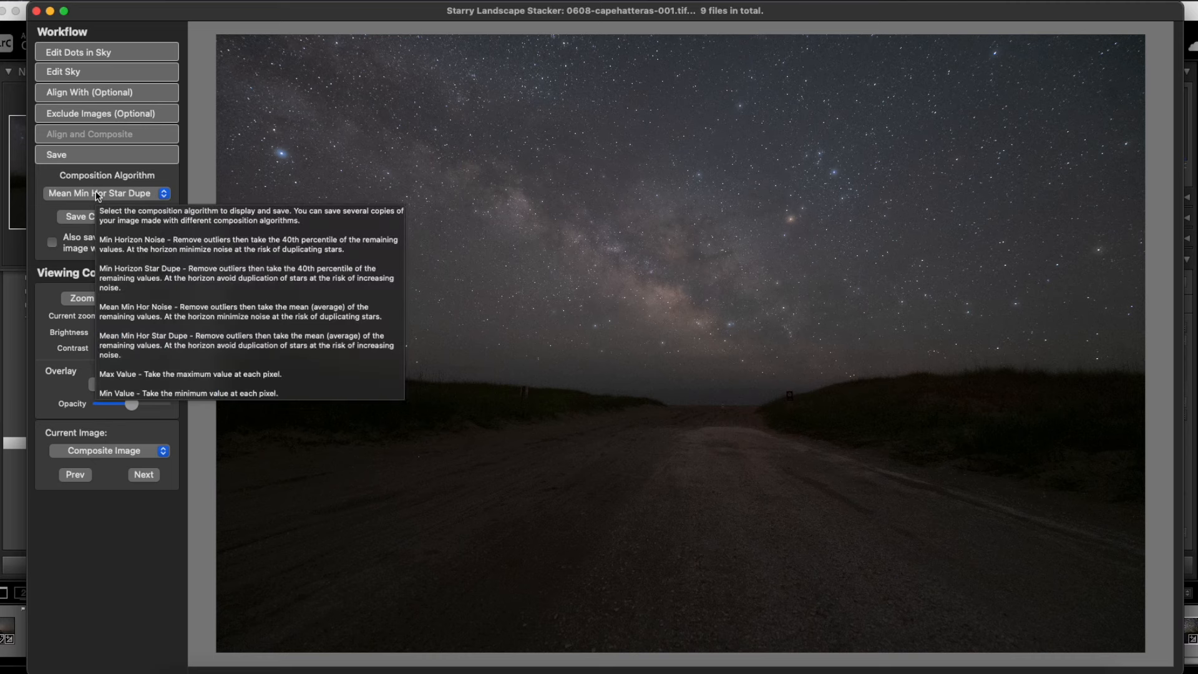
click(98, 193)
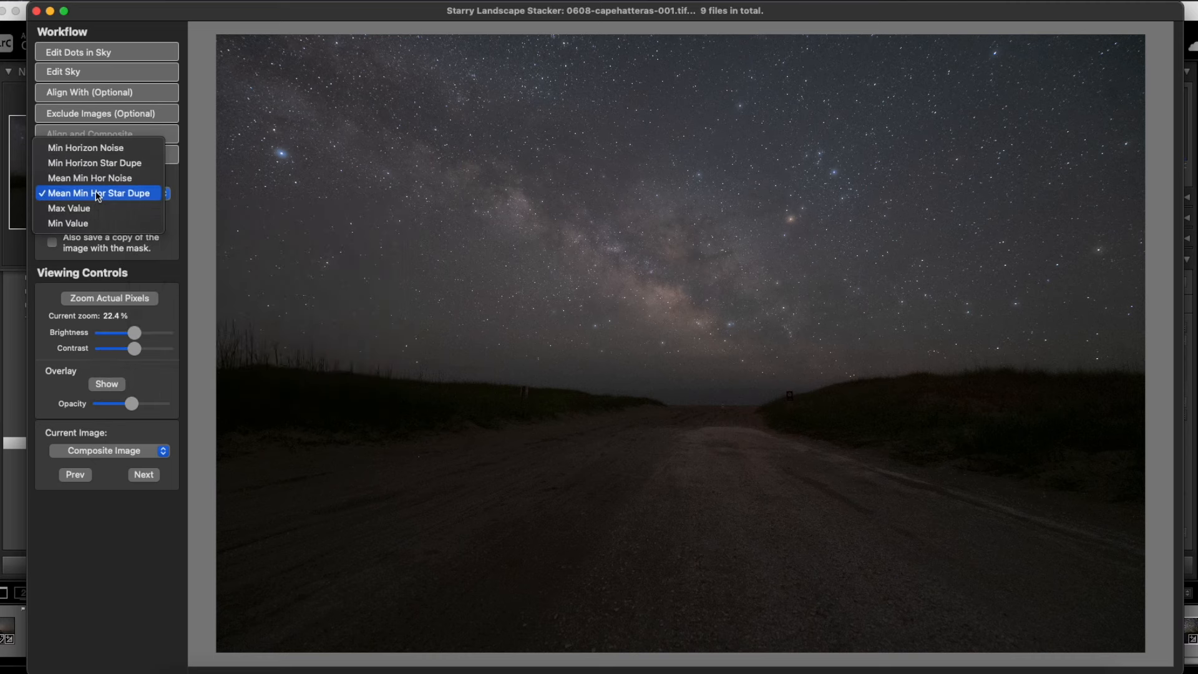
click(121, 149)
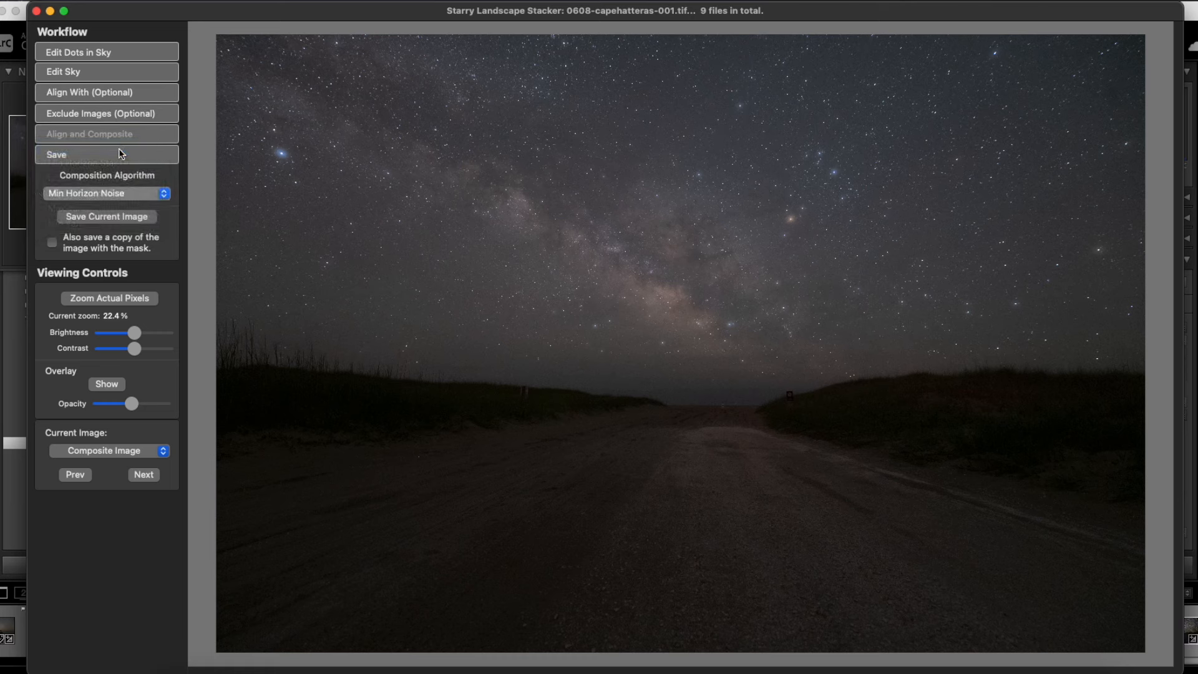
click(119, 193)
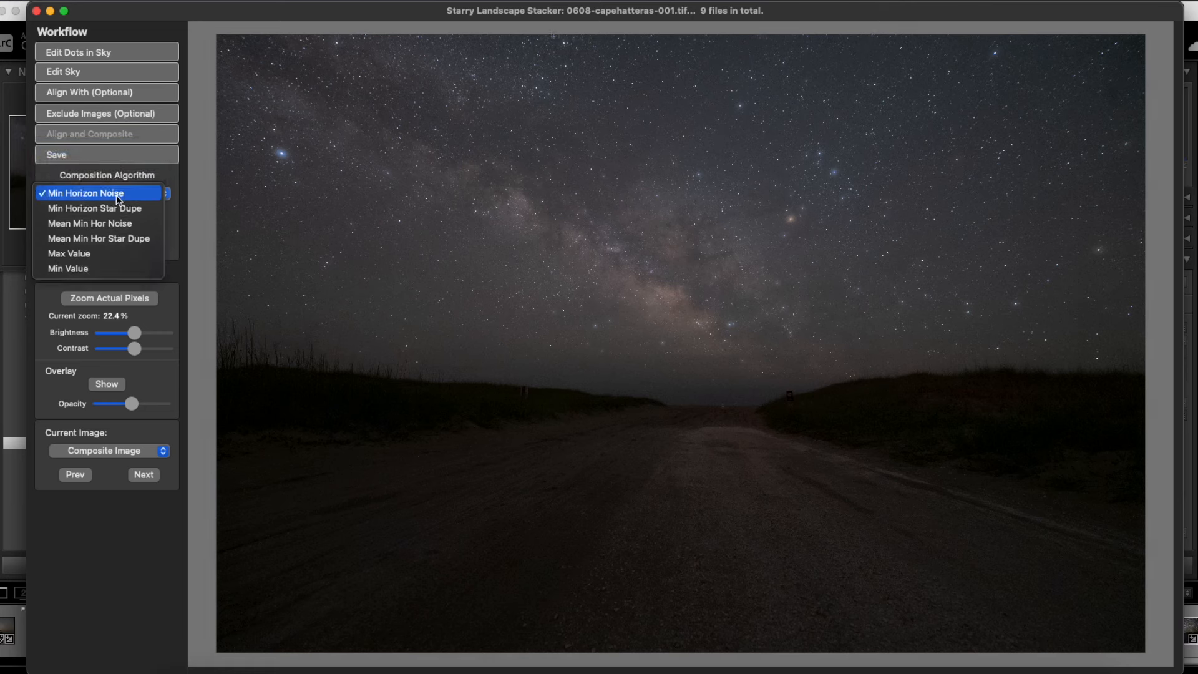
click(116, 213)
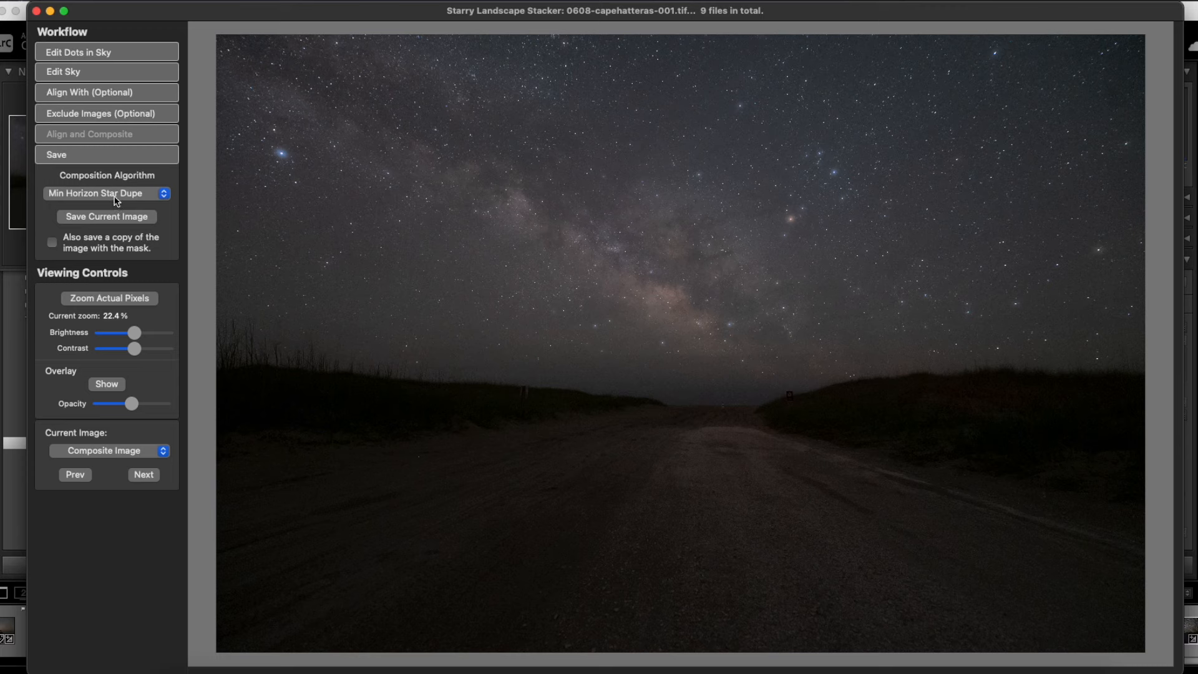
click(115, 198)
click(116, 208)
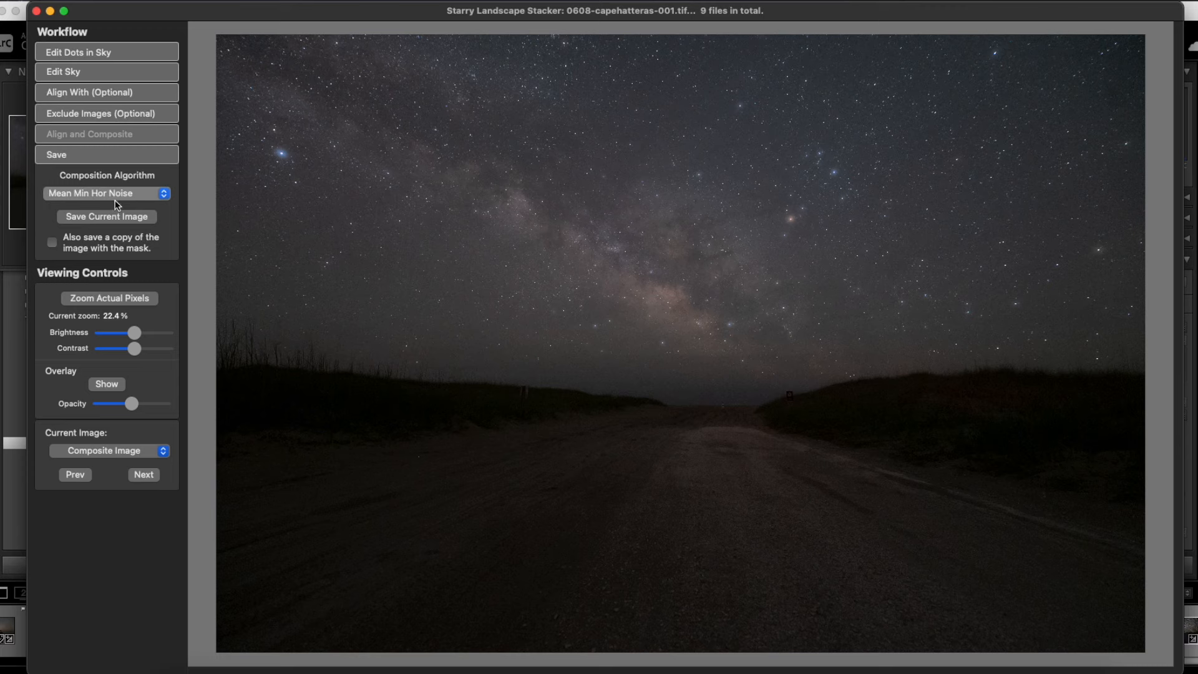
click(116, 198)
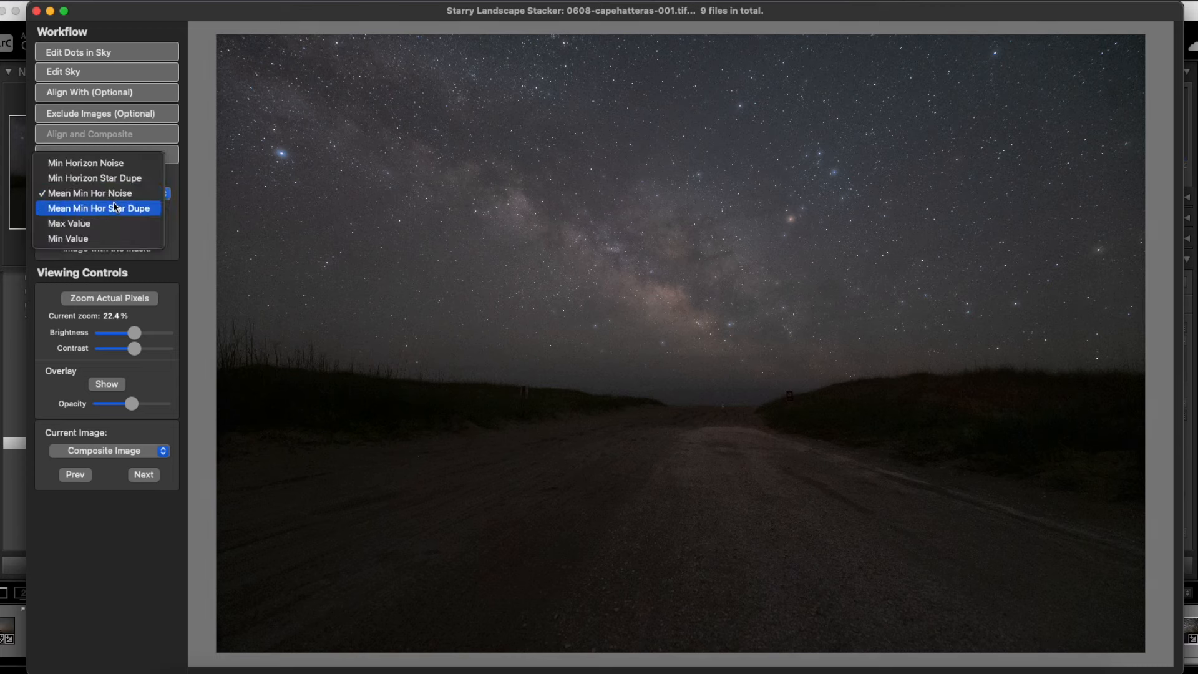
click(114, 208)
click(114, 199)
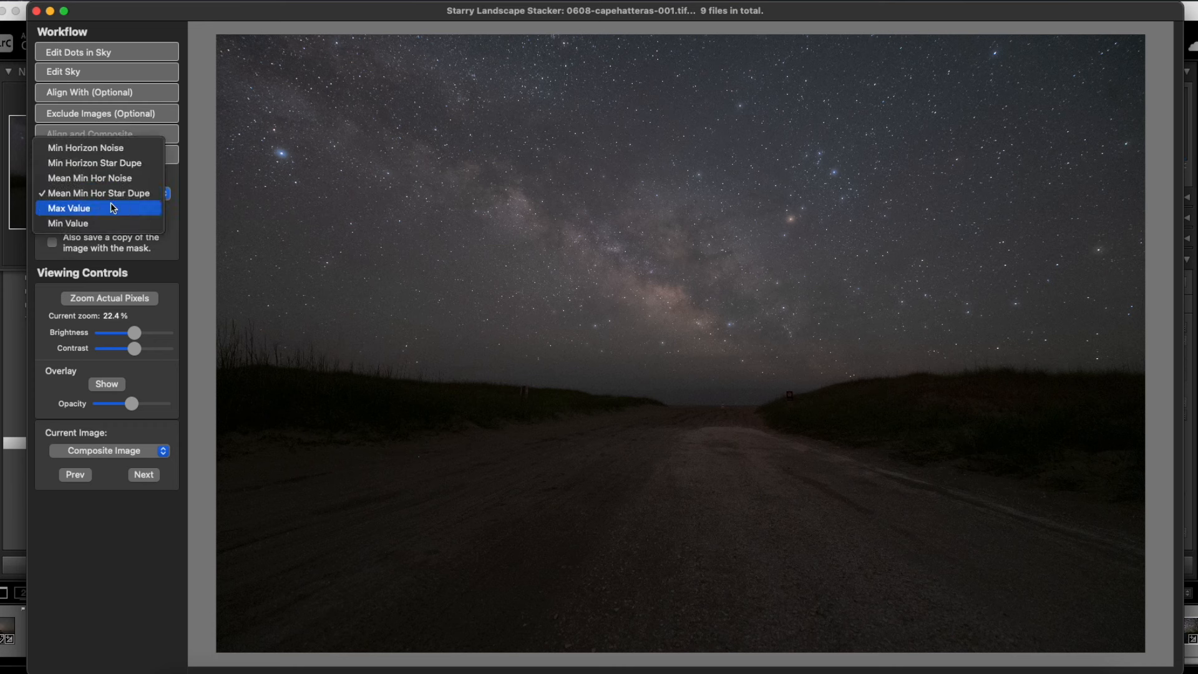
click(112, 206)
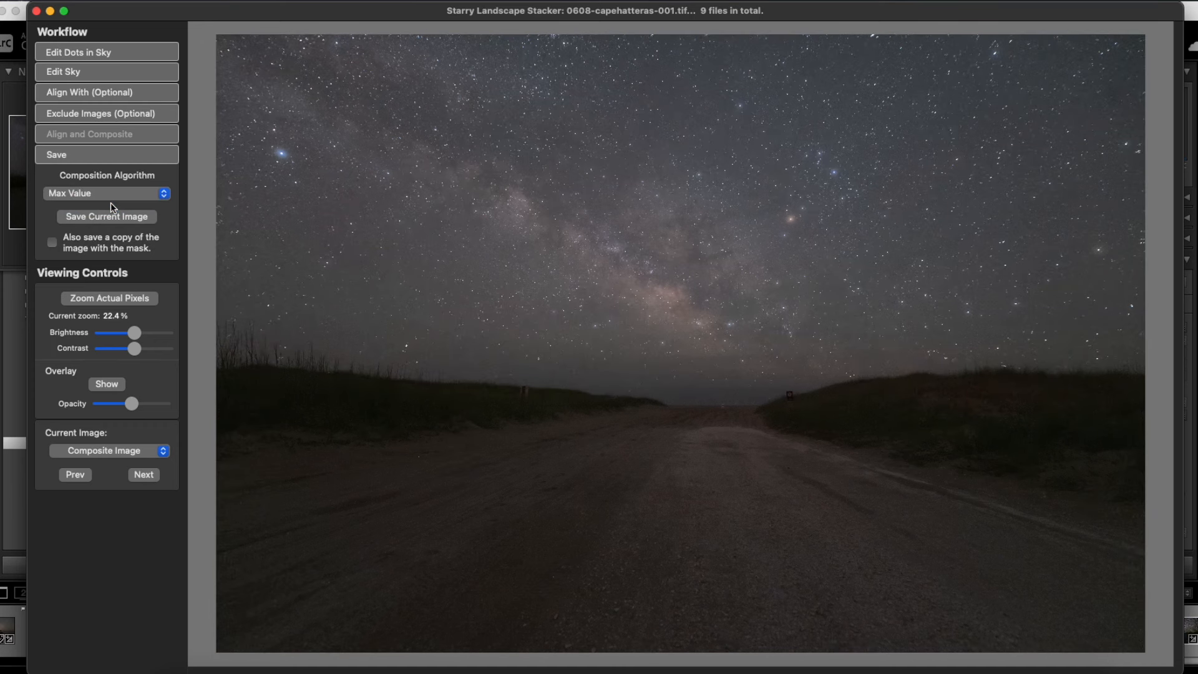
click(109, 196)
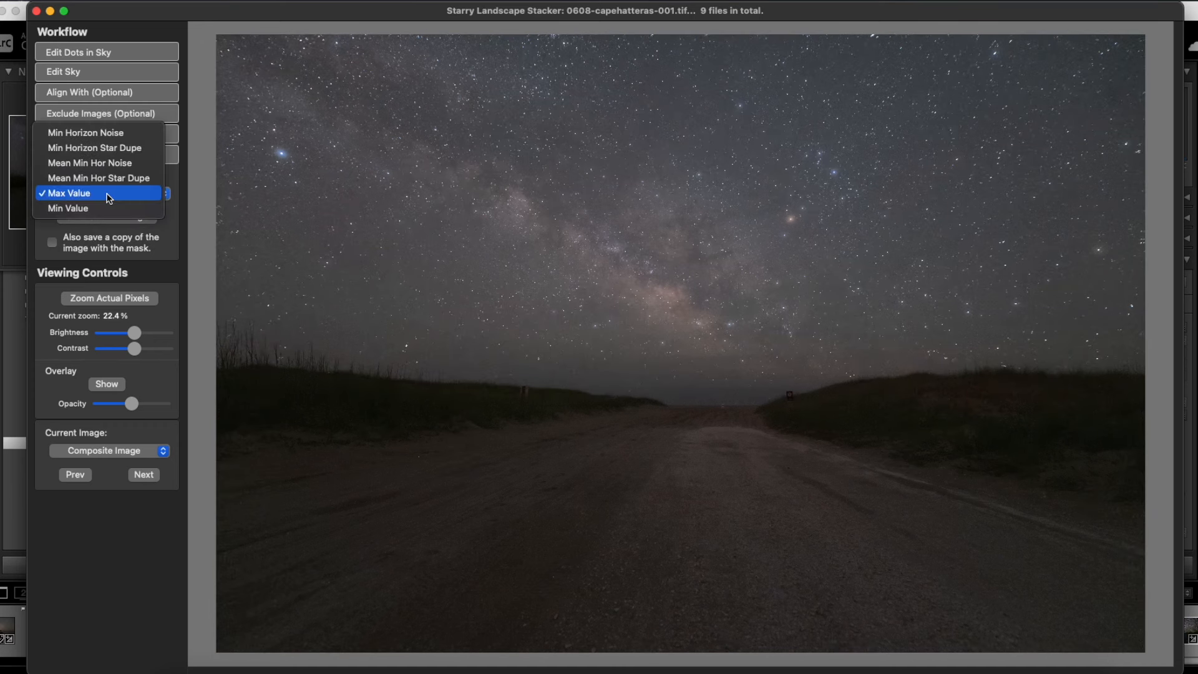
click(105, 207)
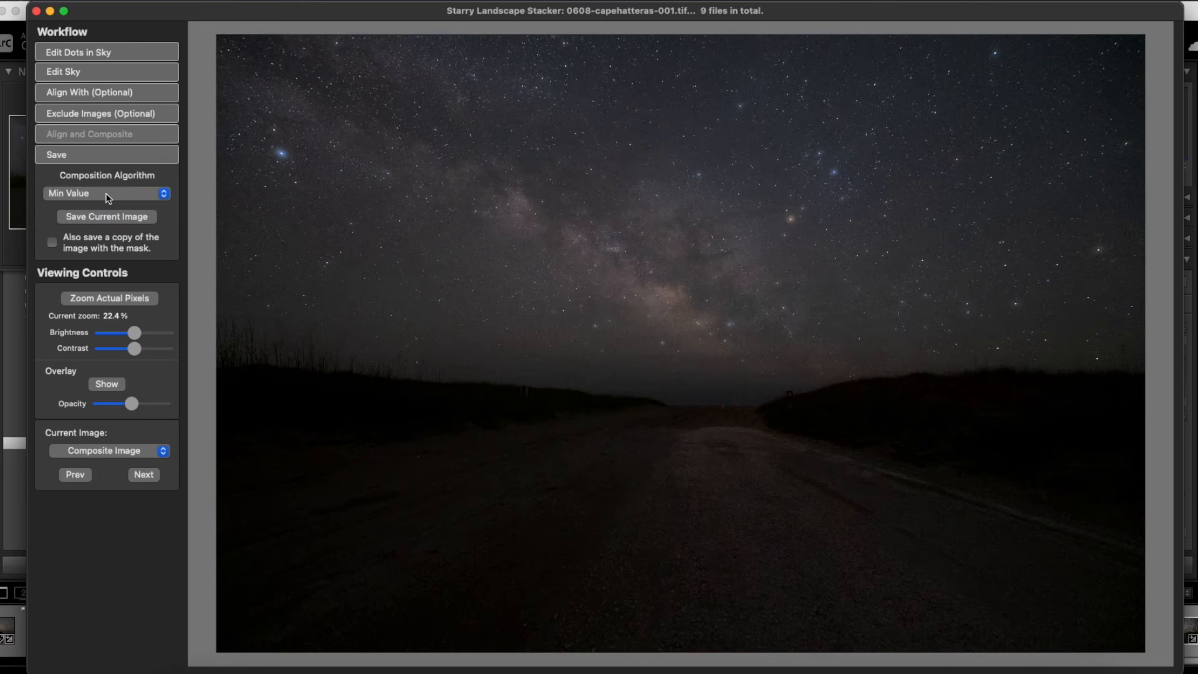
Step: Set the composition algorithm to Min Horizon Star Dupe and choose Images/2024/06-June/08 on the Images drive as the composite's save location
click(107, 196)
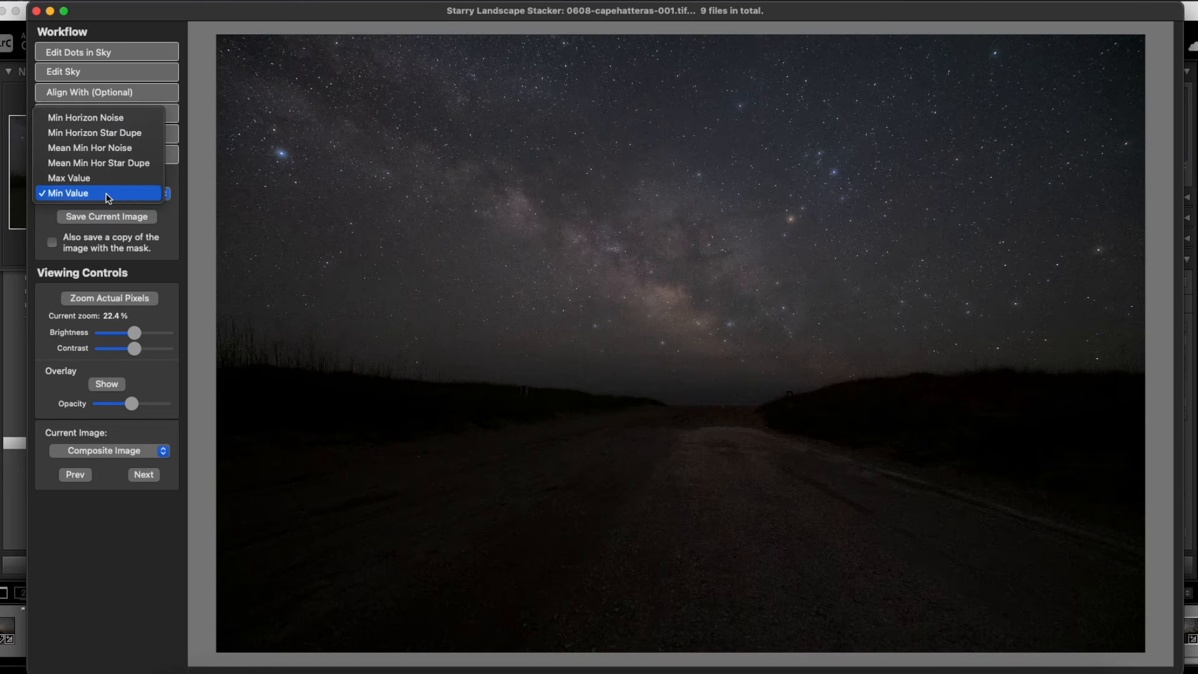
click(113, 139)
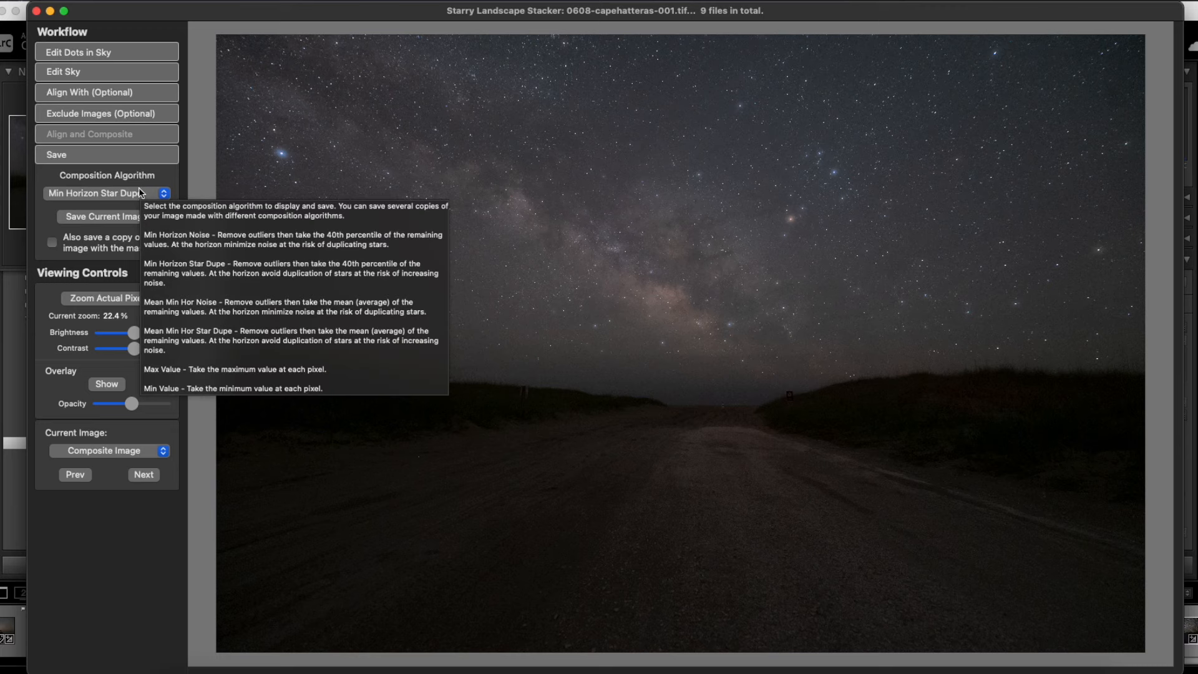
click(94, 222)
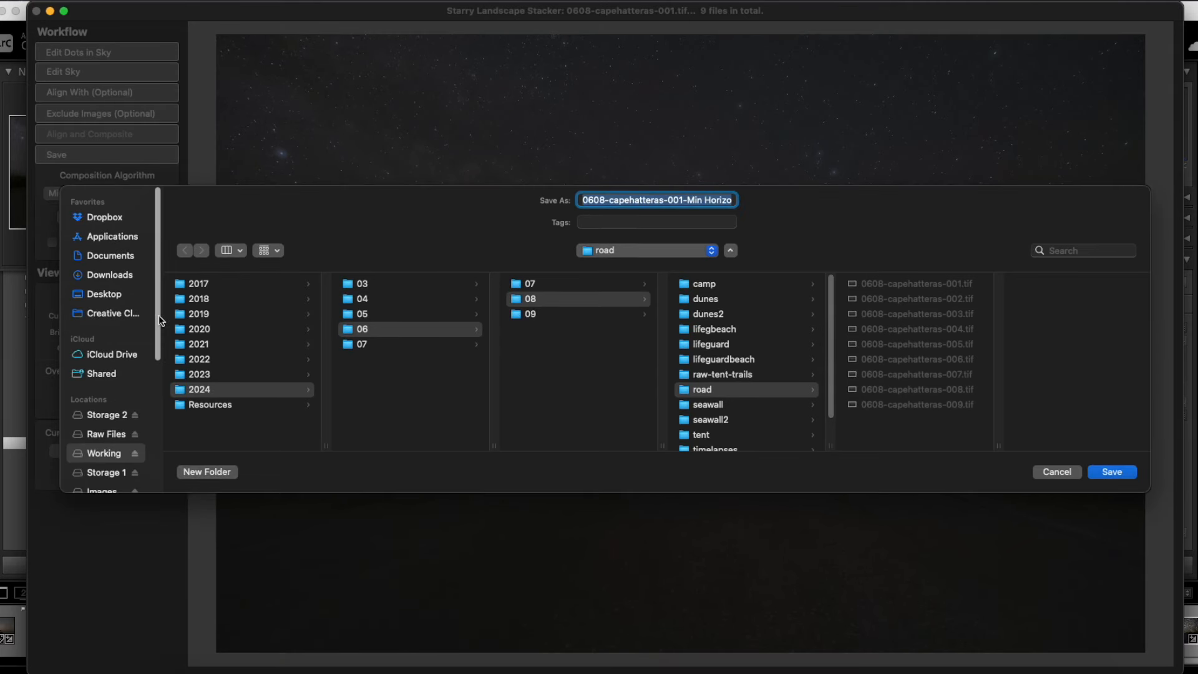
scroll(110, 422, down, 3)
click(109, 421)
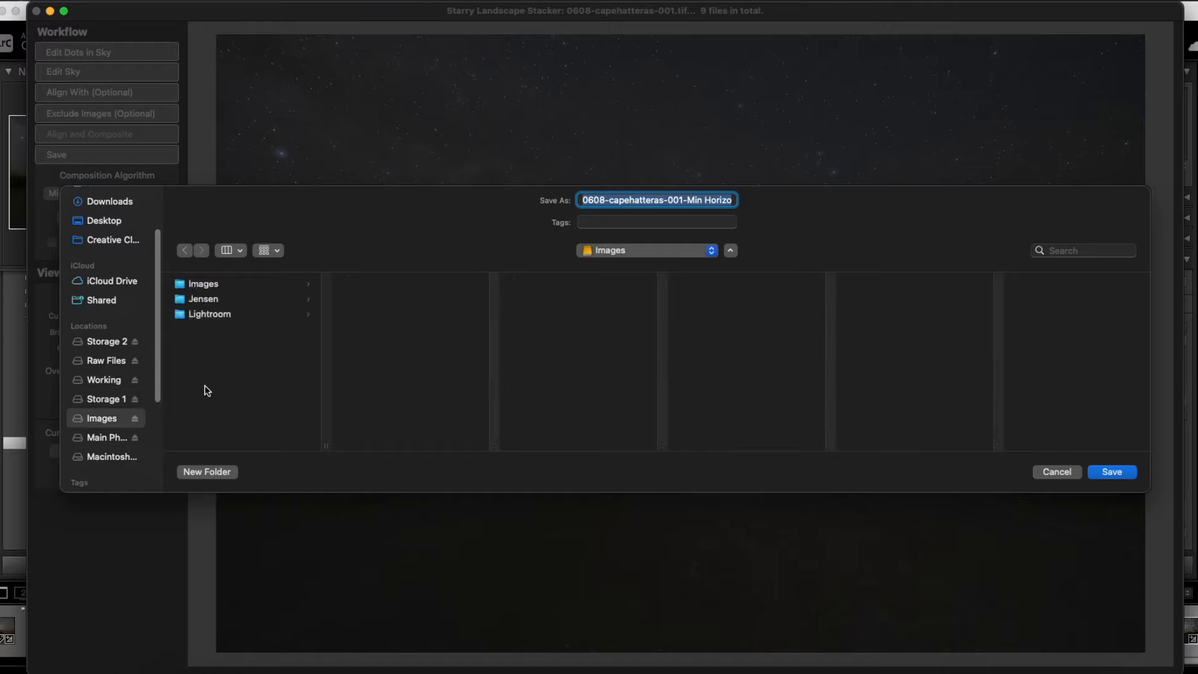
click(210, 286)
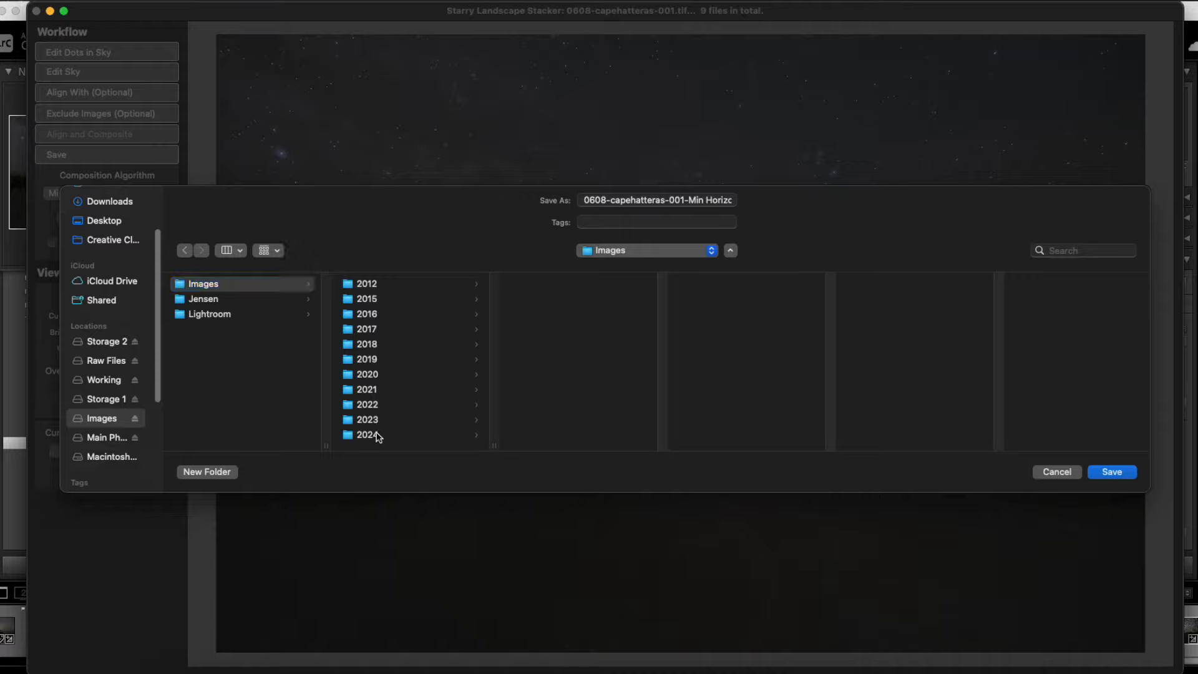
click(377, 435)
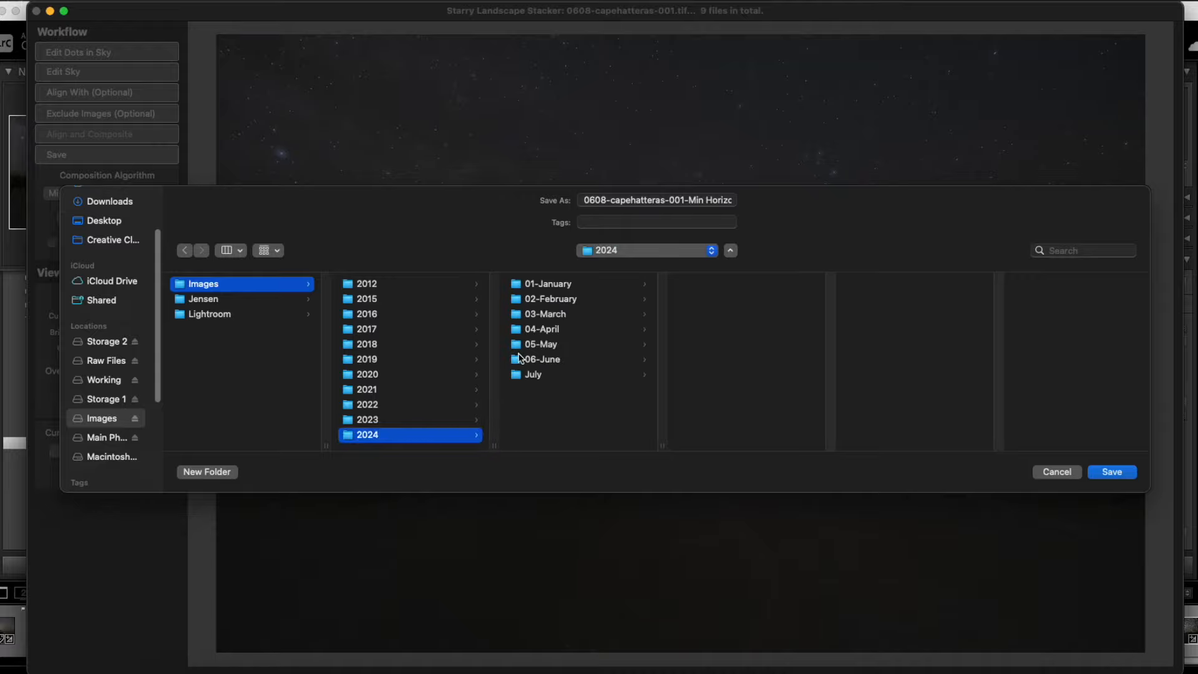
click(549, 365)
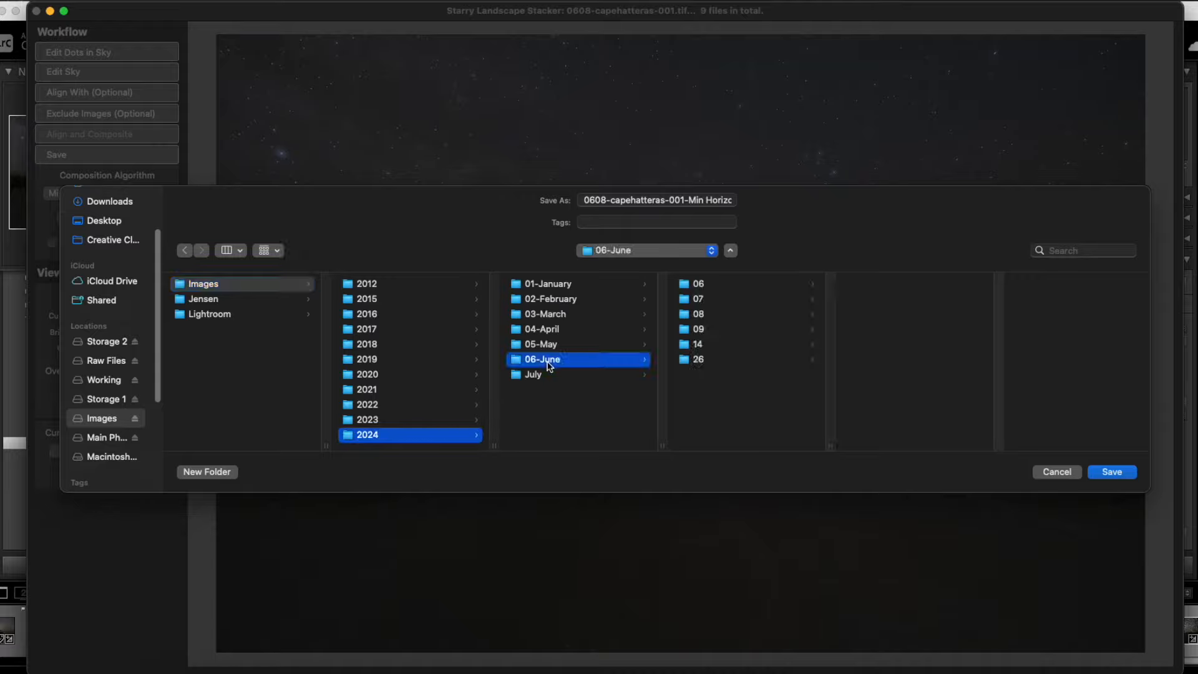
click(701, 314)
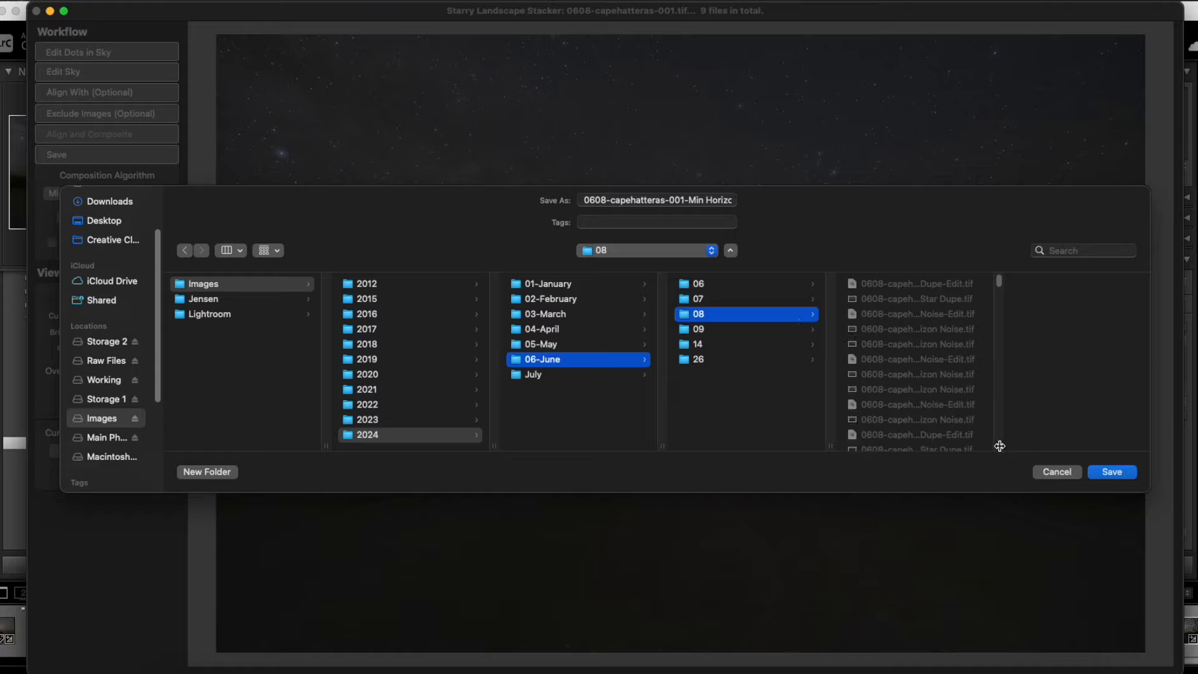
Step: Check the existing composite names in folder 08, change the number in the new file name to 007 and save the composite
drag(999, 445, 1083, 428)
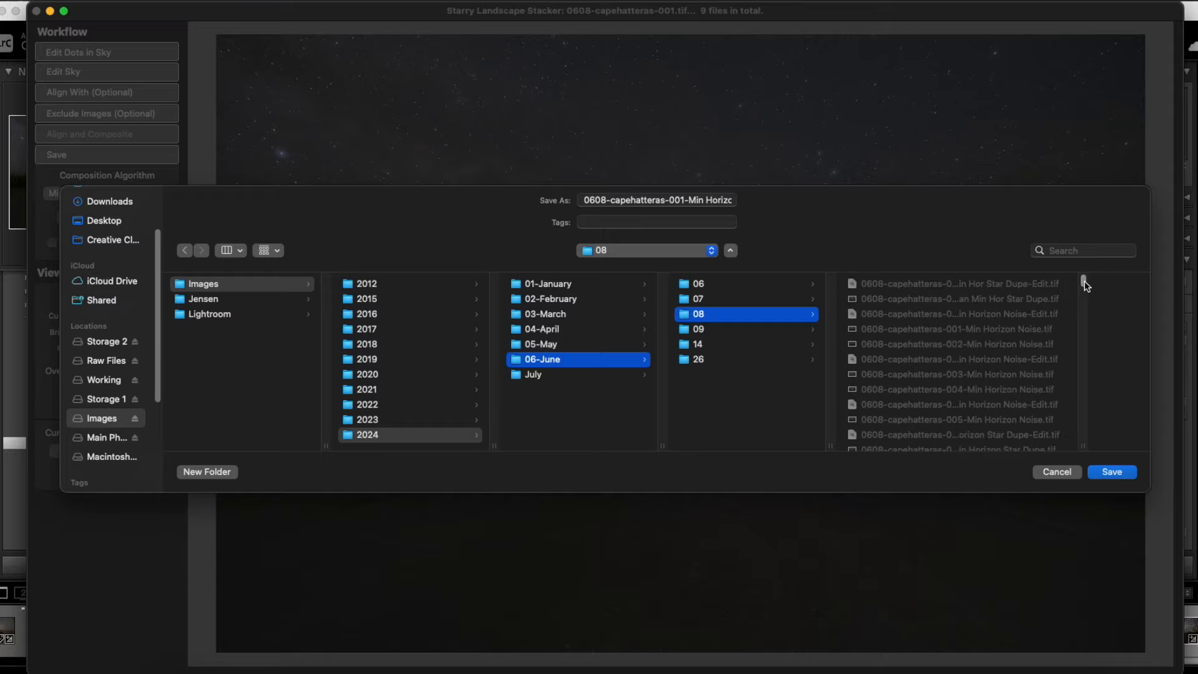
scroll(1031, 422, down, 3)
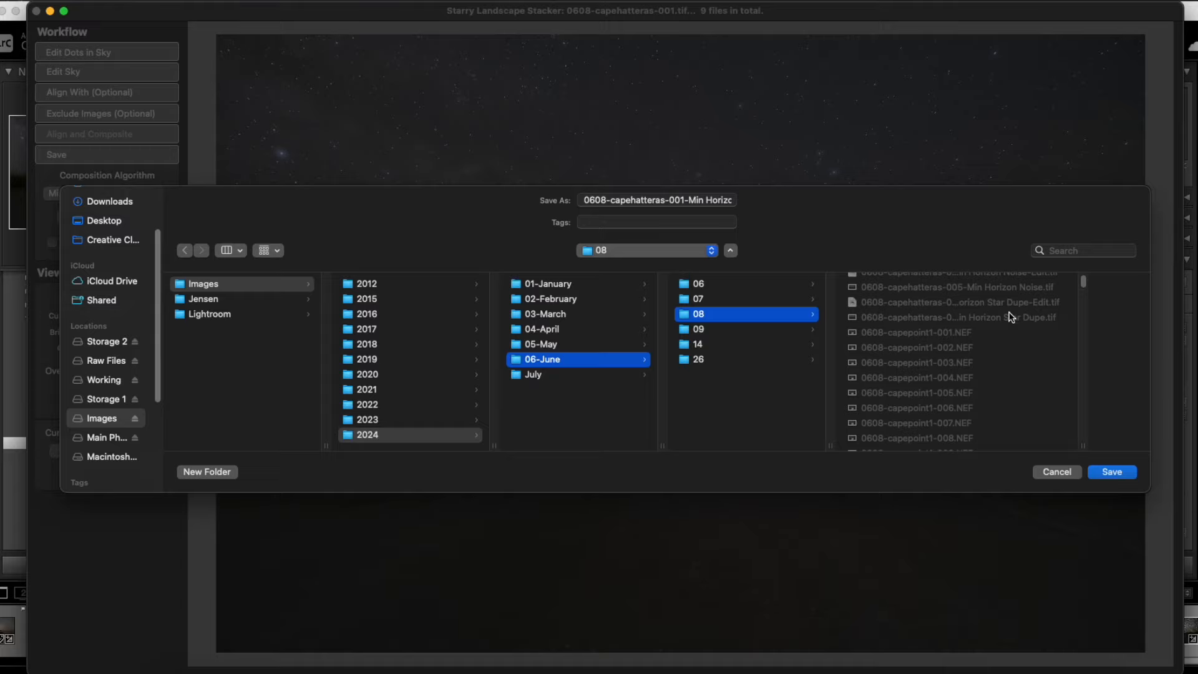
drag(1089, 438, 1103, 434)
click(684, 199)
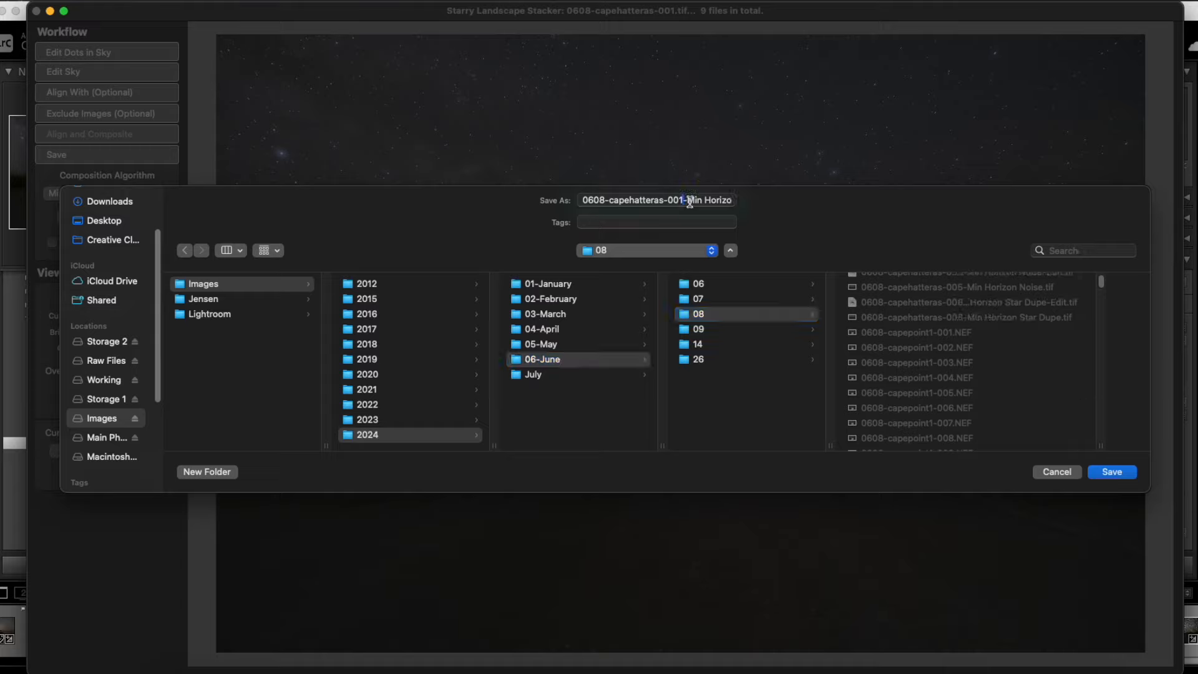
key(BackSpace)
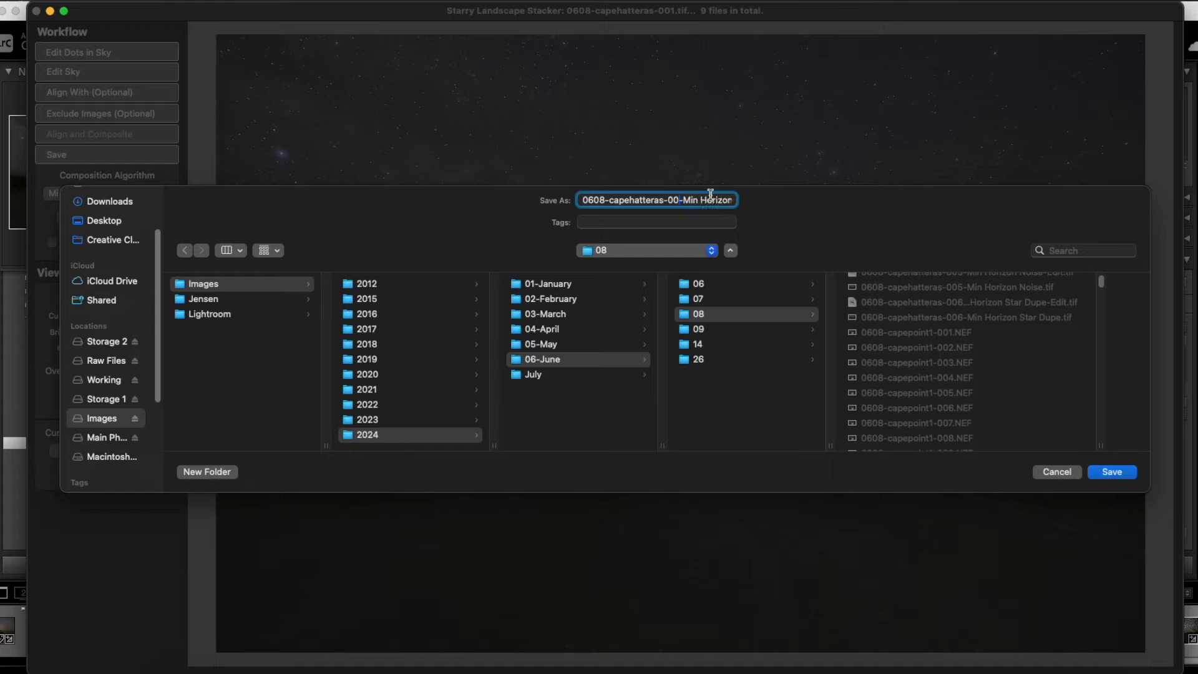
text(1)
key(BackSpace)
text(7)
click(1126, 478)
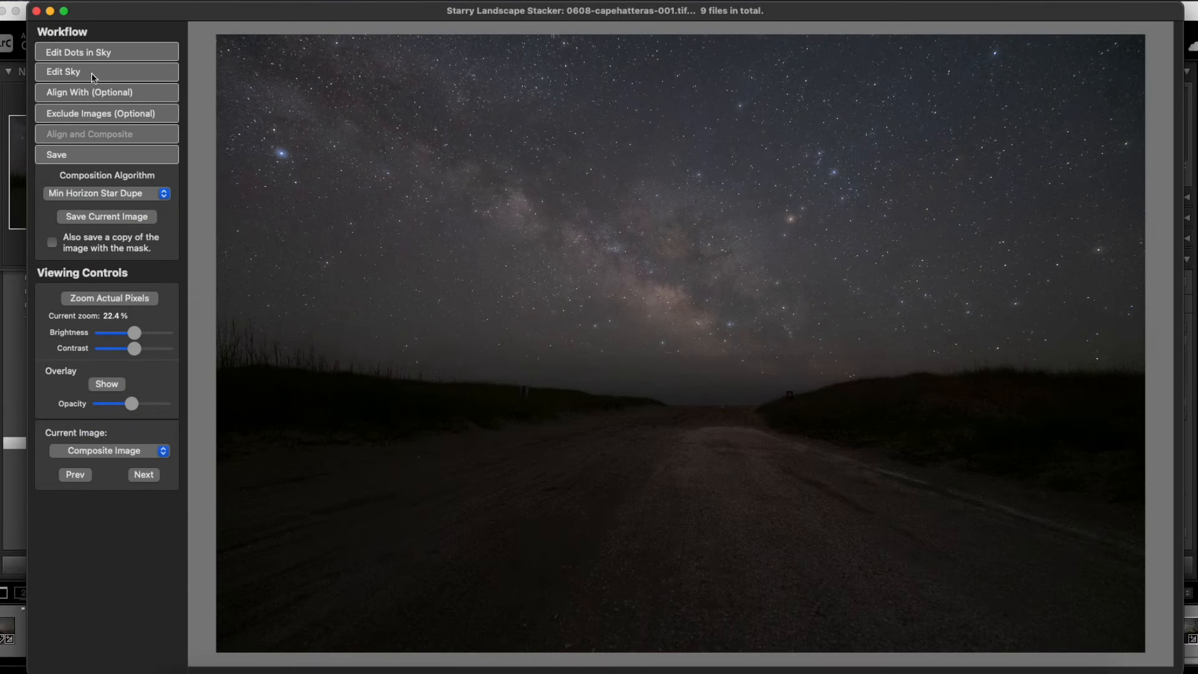
Step: Close the Starry Landscape Stacker window and return to the road frames in the Lightroom Classic Library grid
click(36, 11)
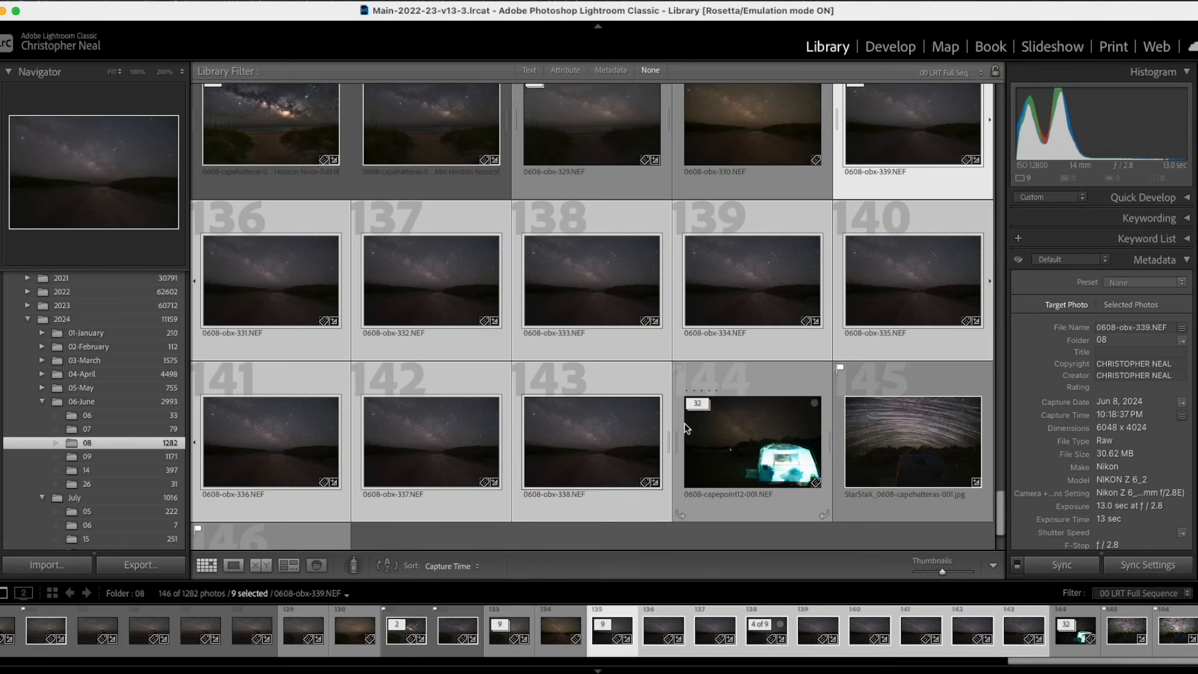
scroll(620, 324, up, 1)
scroll(618, 325, up, 2)
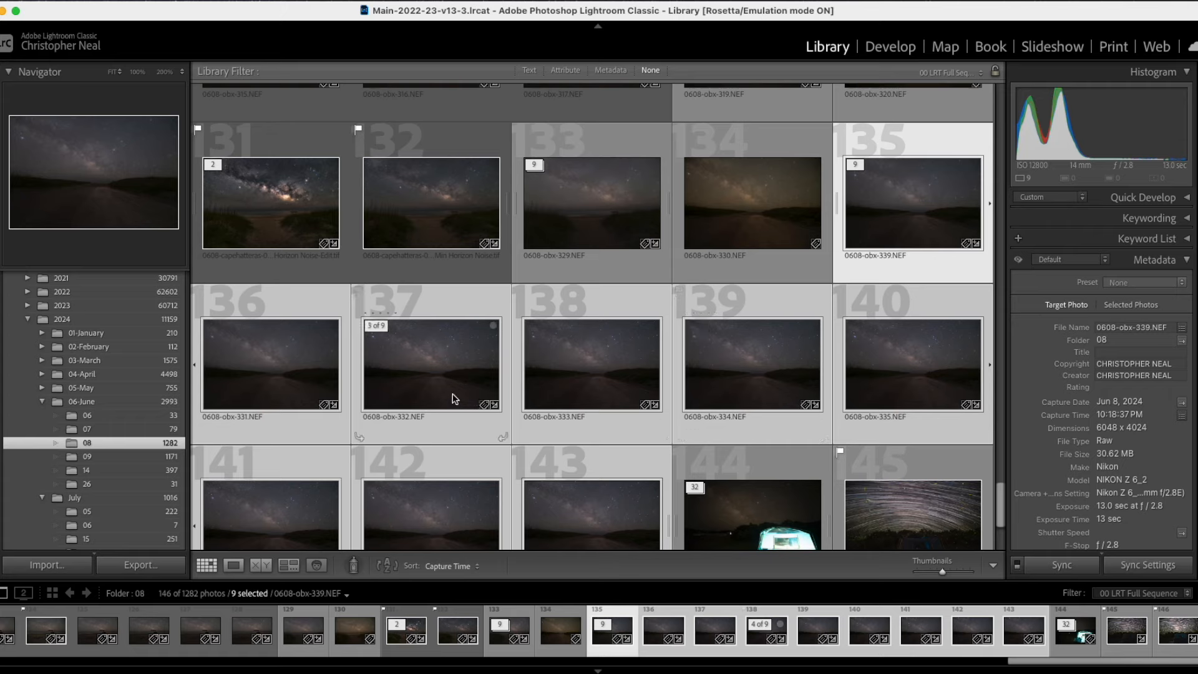
Step: Synchronize folder 08 with the catalog so the newly saved composite is imported
right_click(73, 447)
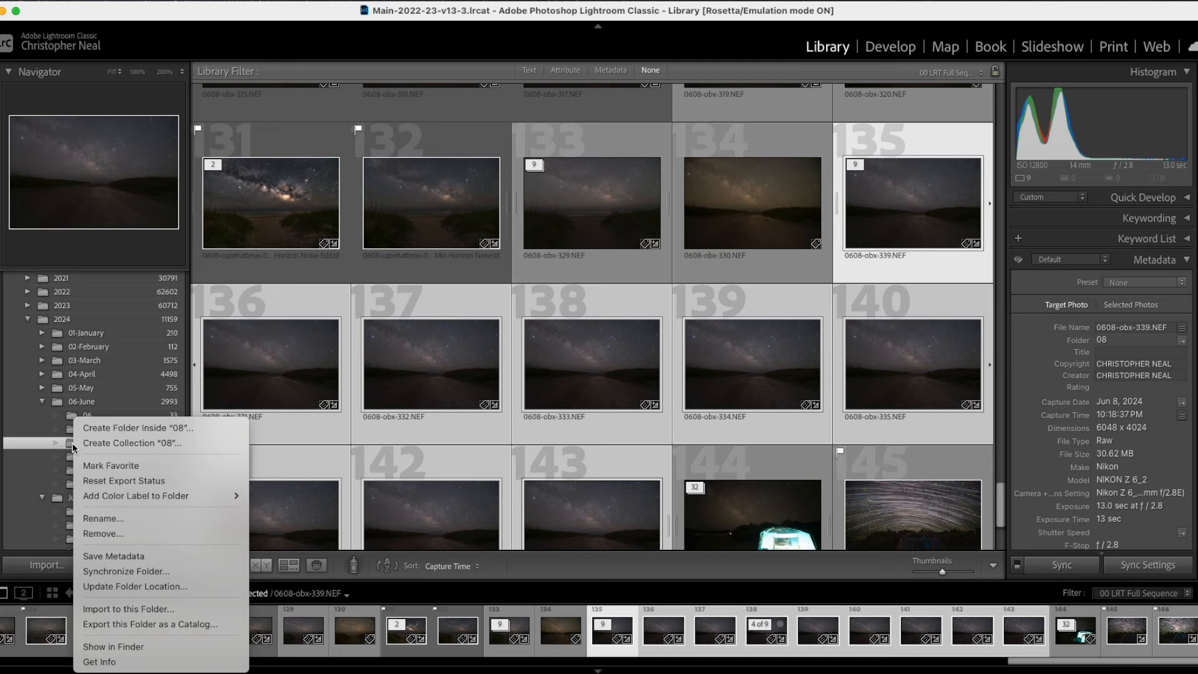
click(109, 571)
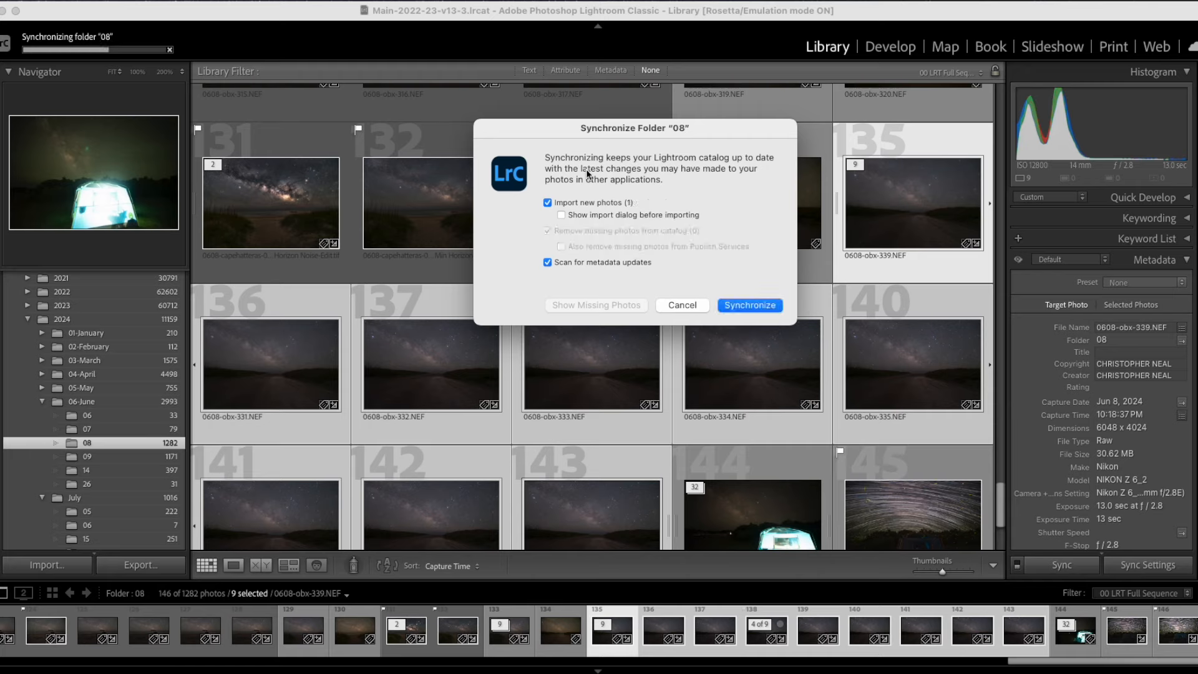
click(749, 305)
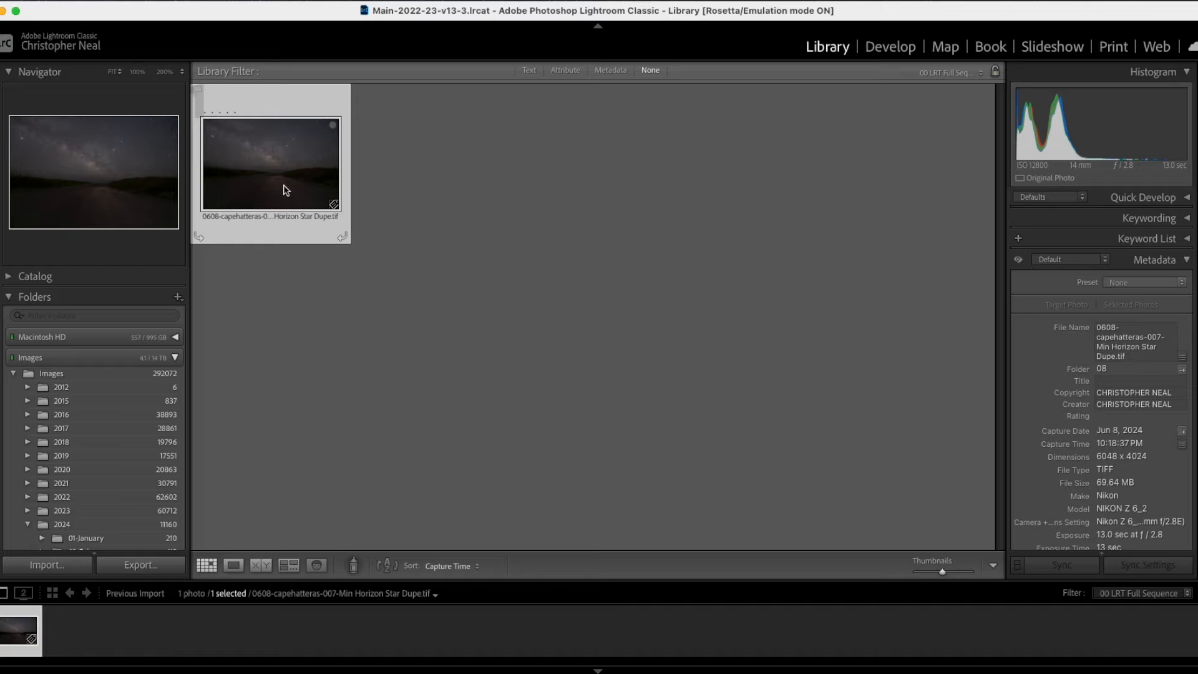
Step: Flag the imported 007 composite as a pick and return to folder 08 under 06-June
key(p)
scroll(103, 485, down, 6)
scroll(106, 484, down, 2)
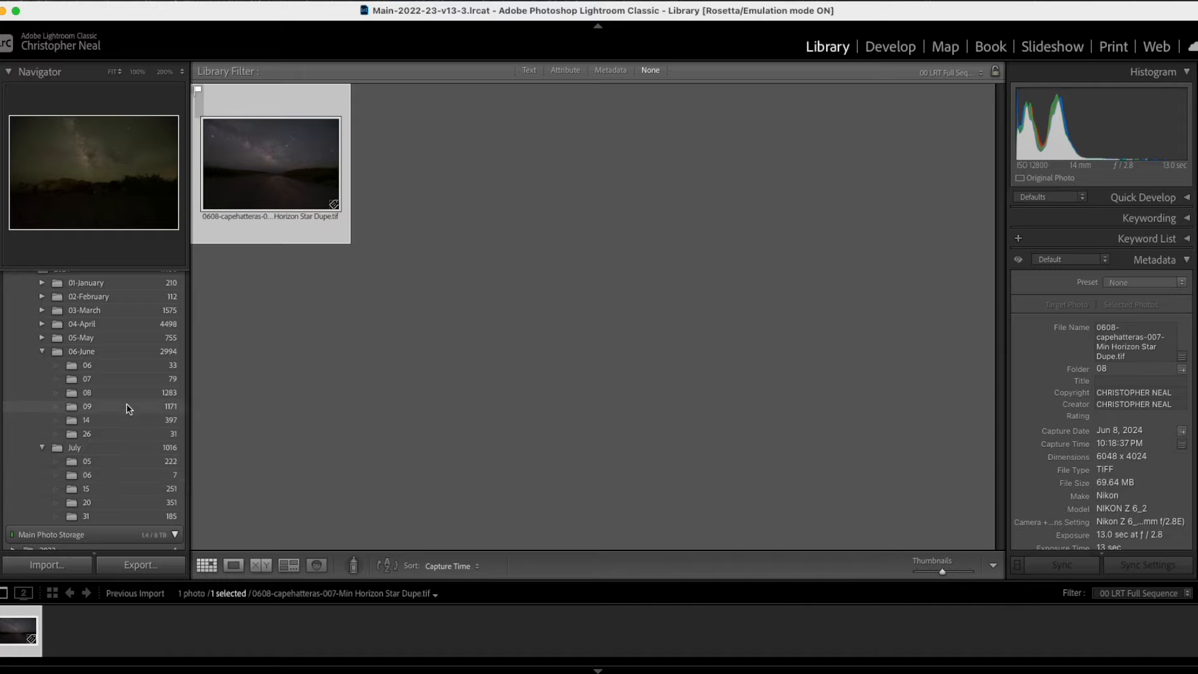
click(88, 397)
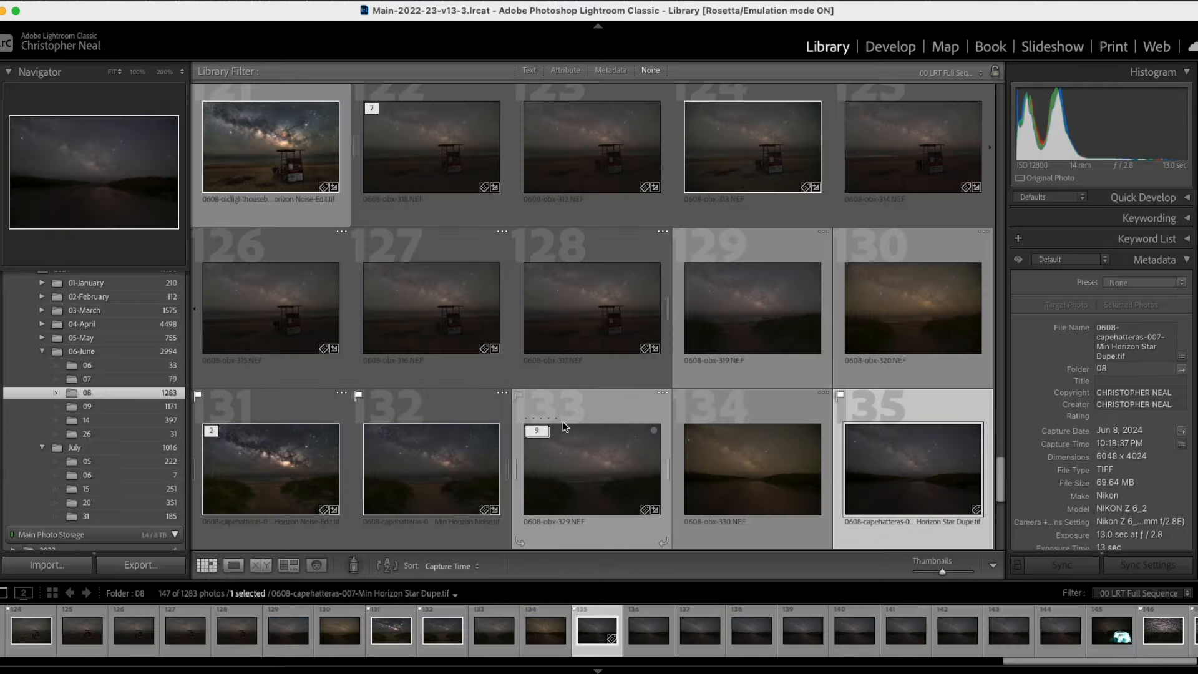
Step: Compare the 007 composite side by side with 0608-obx-339.NEF at 200%, examining star detail and noise across the Milky Way
scroll(562, 421, down, 4)
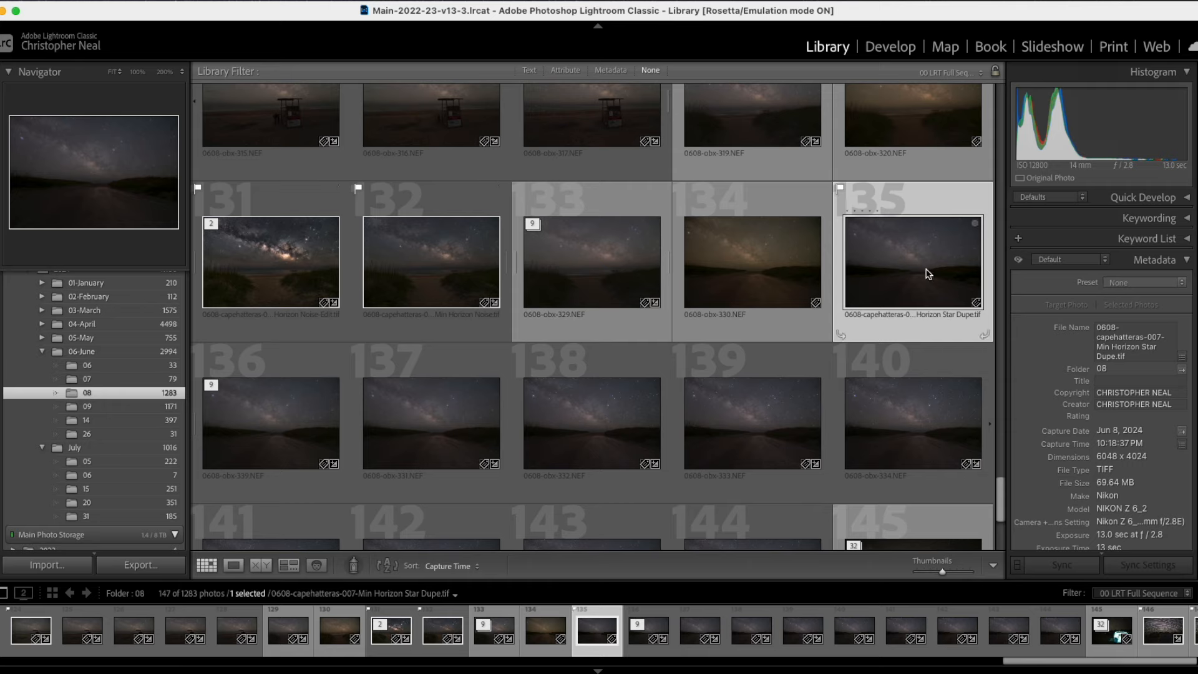
super+click(268, 414)
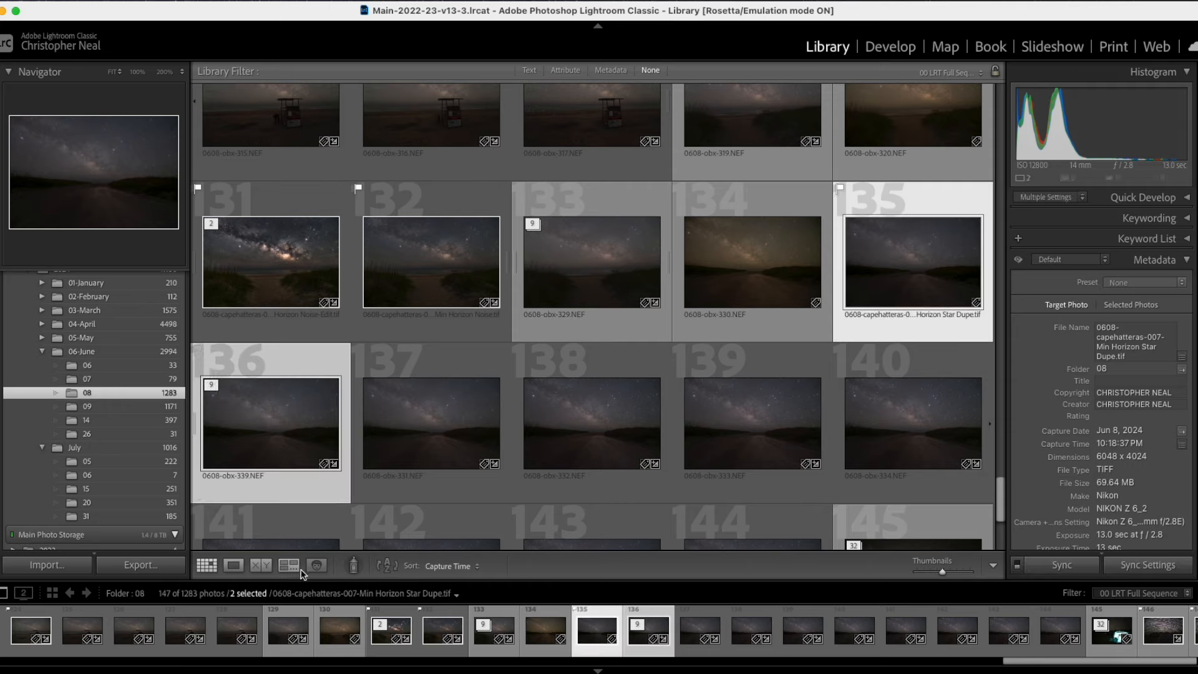
click(261, 565)
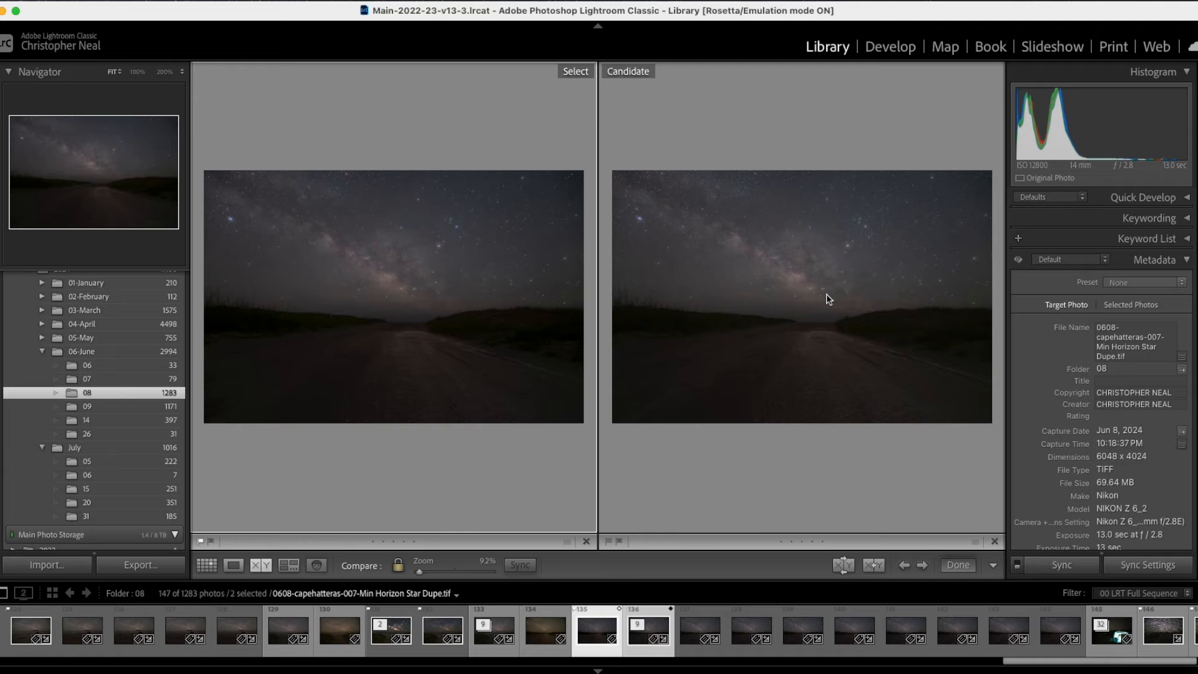
click(402, 303)
mouse_move(433, 370)
mouse_down()
mouse_move(436, 400)
mouse_move(431, 349)
mouse_move(426, 363)
mouse_up()
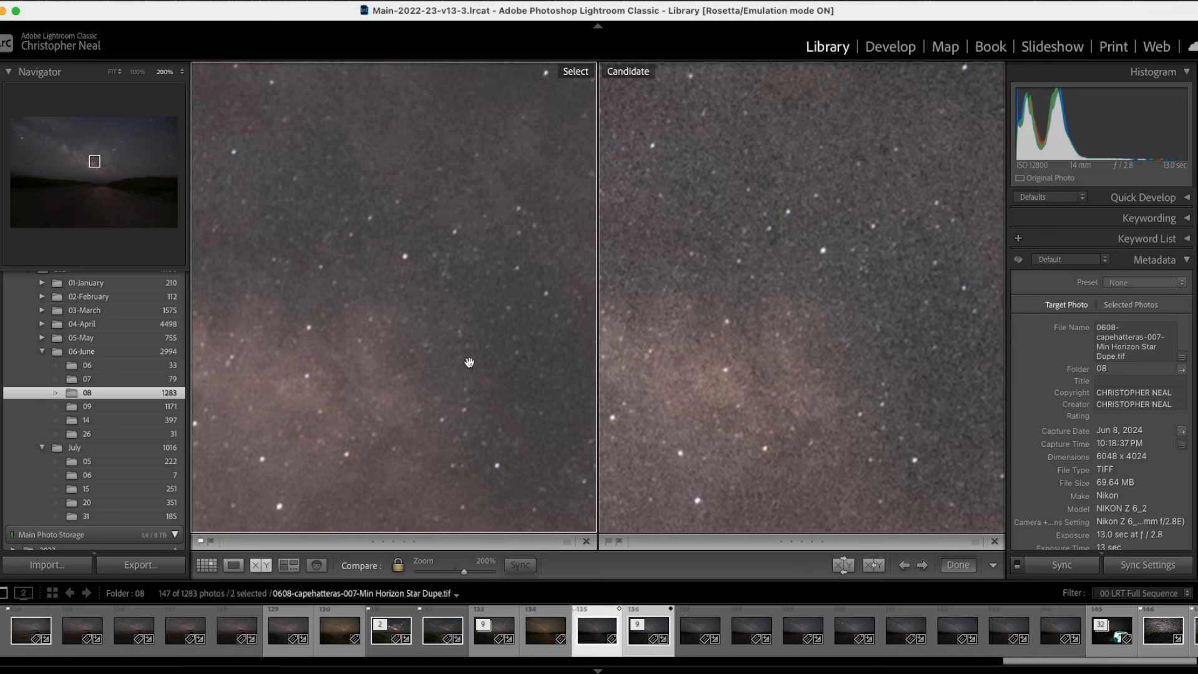
drag(490, 362, 552, 316)
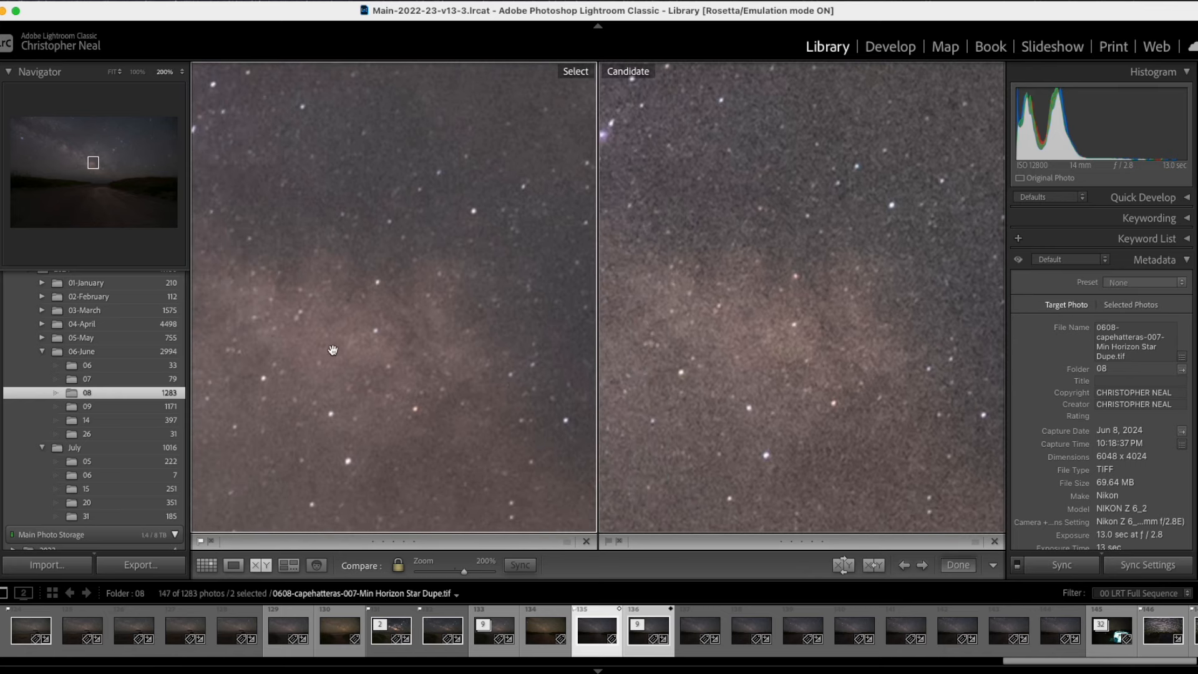
drag(440, 406, 477, 191)
drag(425, 337, 451, 199)
drag(424, 368, 419, 192)
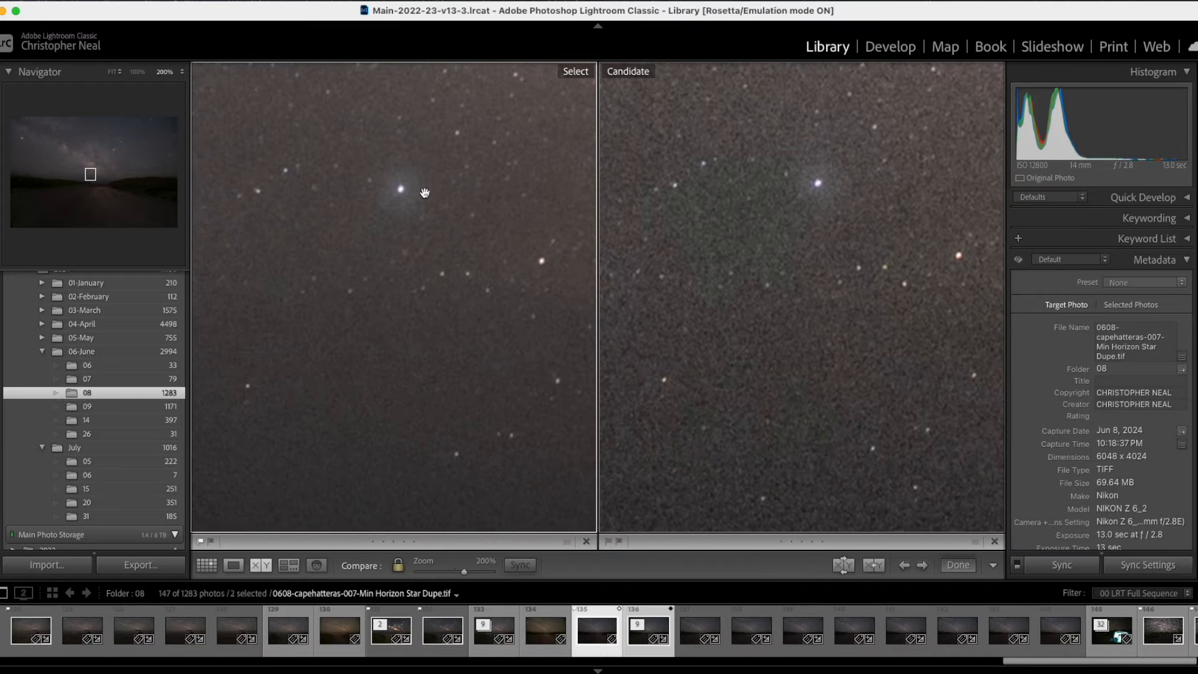
Step: Compare the noise along the horizon and road in both images, zoom back out to fit and return to the grid
drag(419, 358, 422, 329)
drag(425, 387, 470, 163)
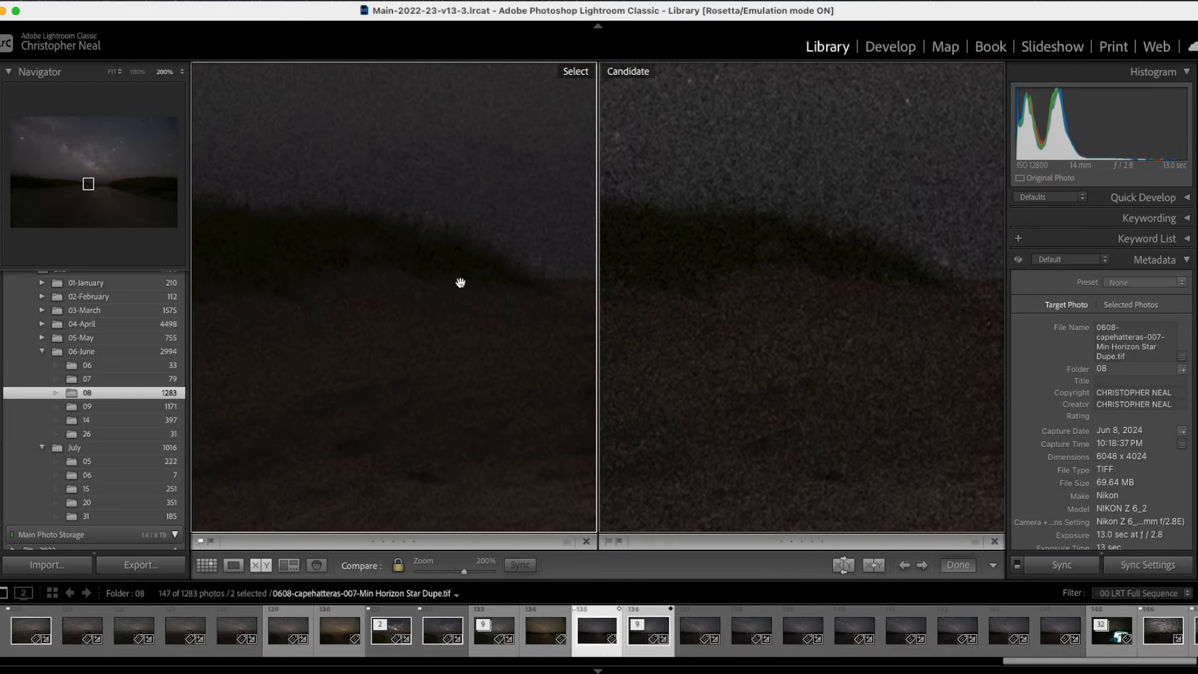
drag(454, 301, 462, 125)
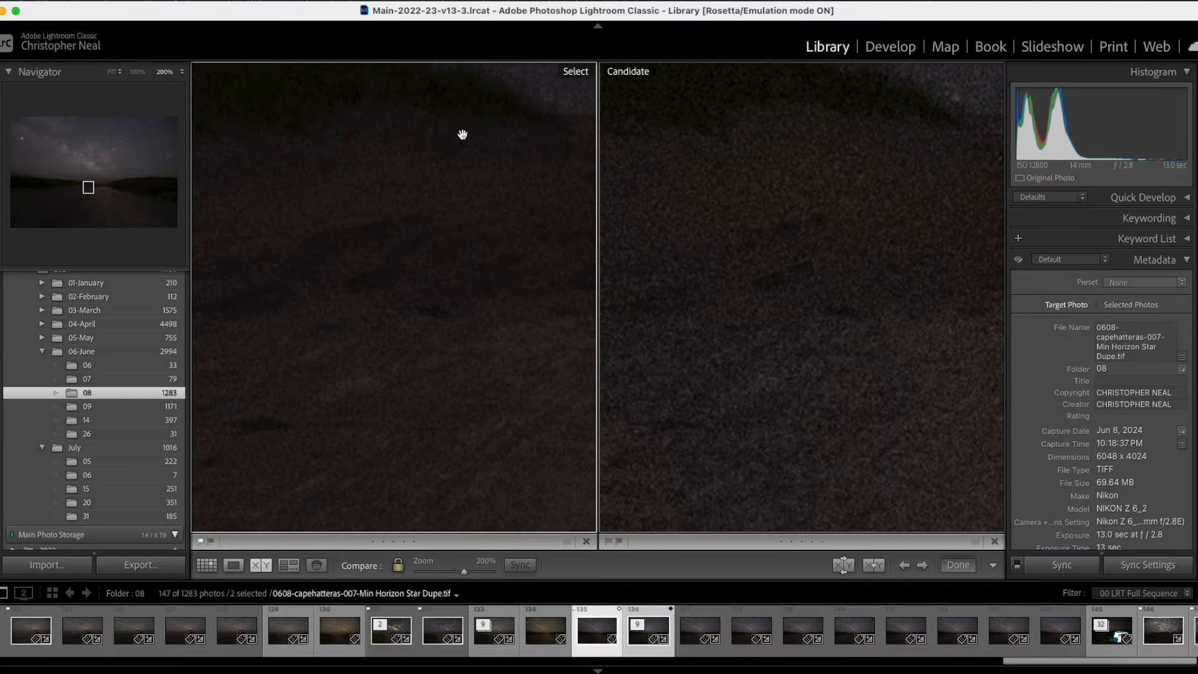
click(471, 251)
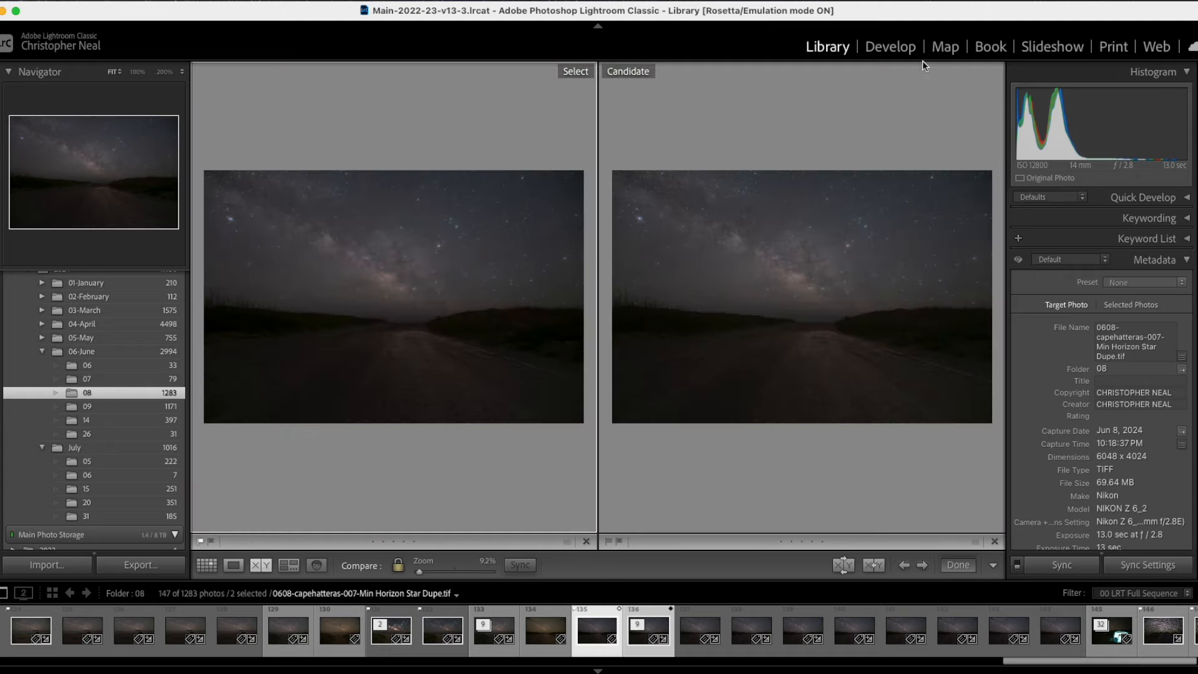
click(263, 566)
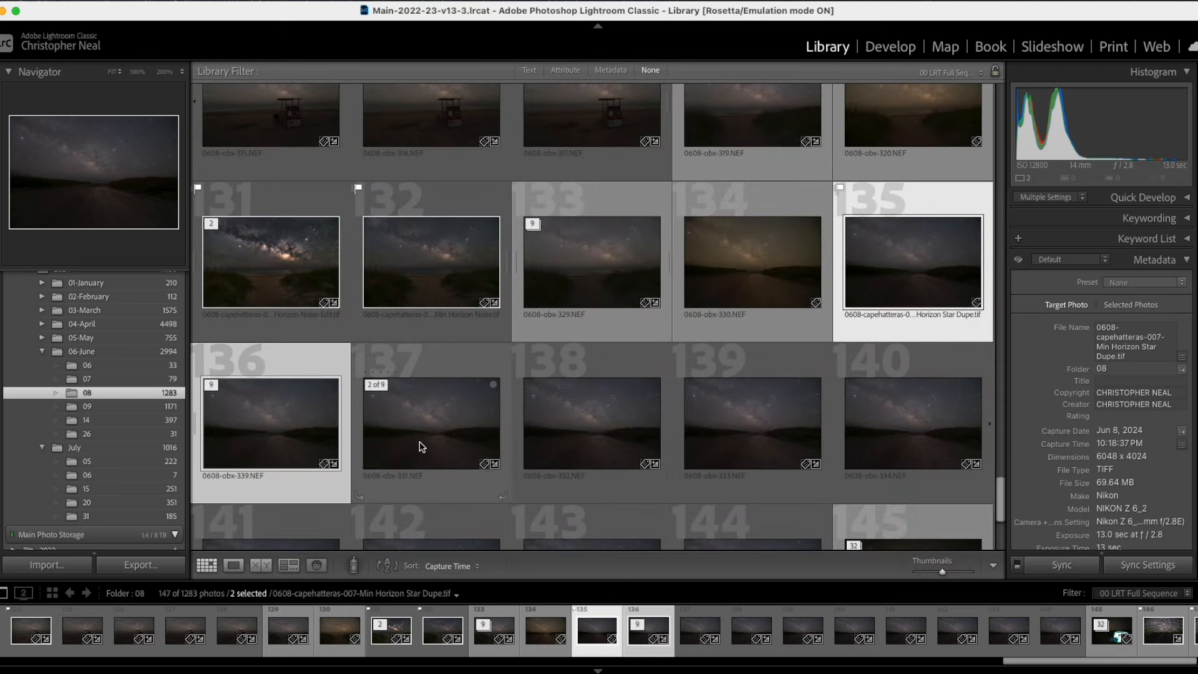
Step: Select only the 007 Min Horizon Star Dupe composite and open it in Develop with the Basic adjustments expanded in place of Lens Corrections
click(419, 441)
click(775, 268)
click(901, 283)
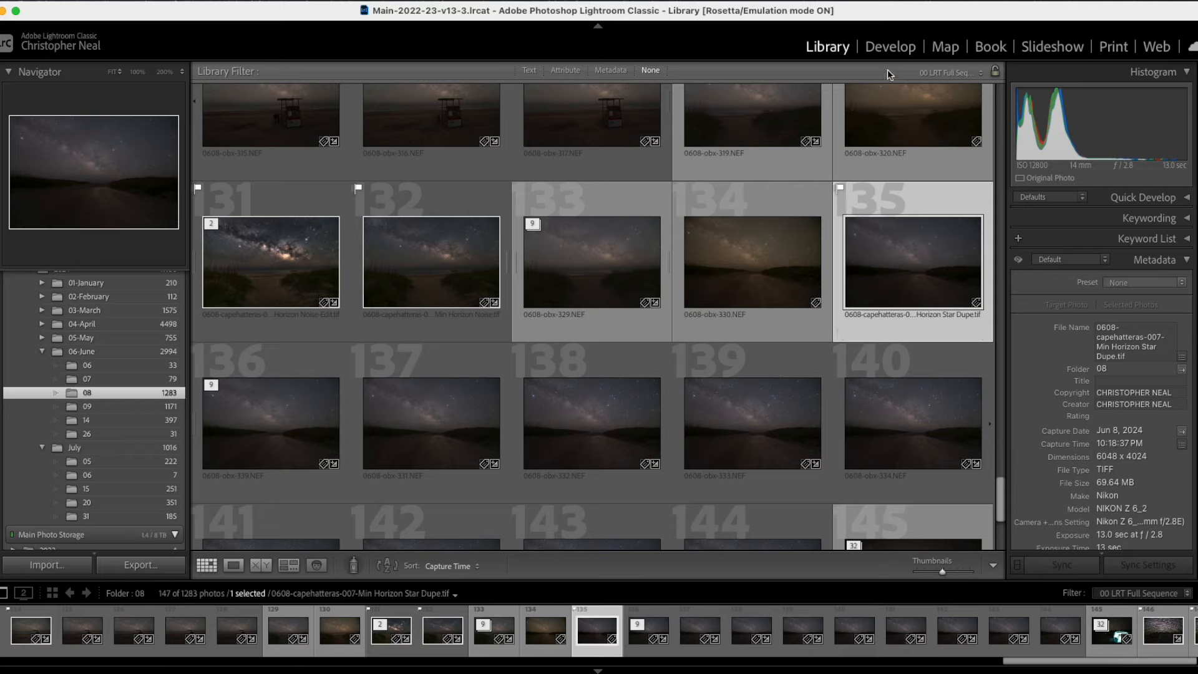
click(891, 47)
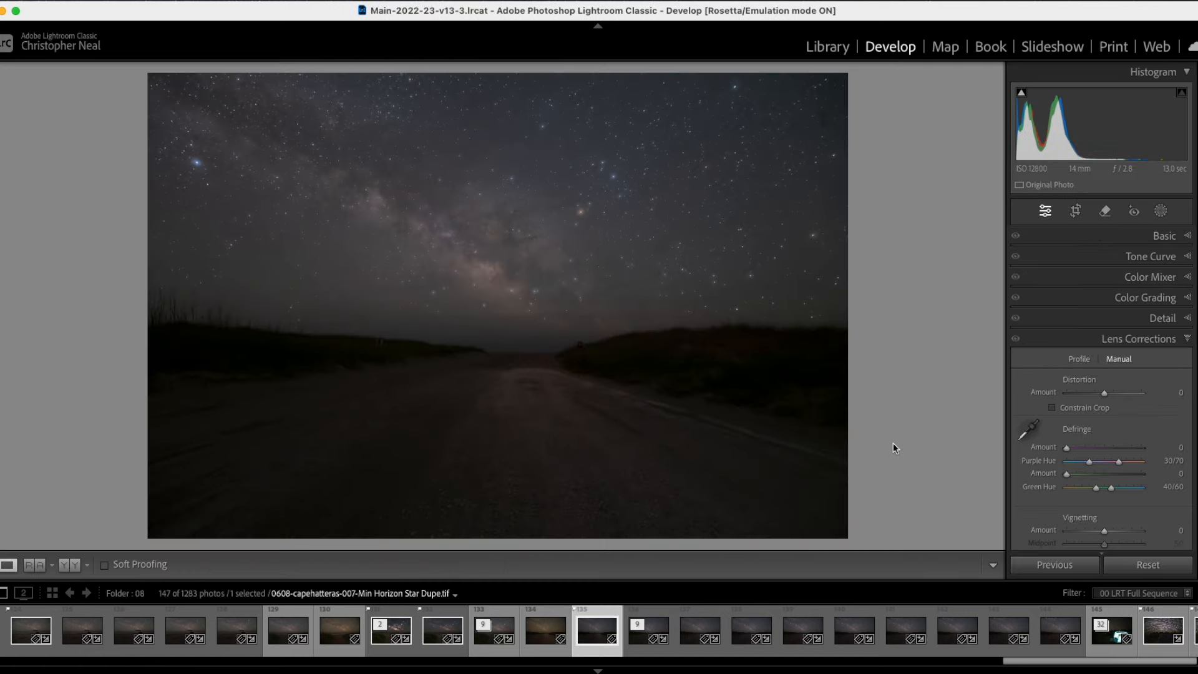
click(1148, 339)
click(1164, 236)
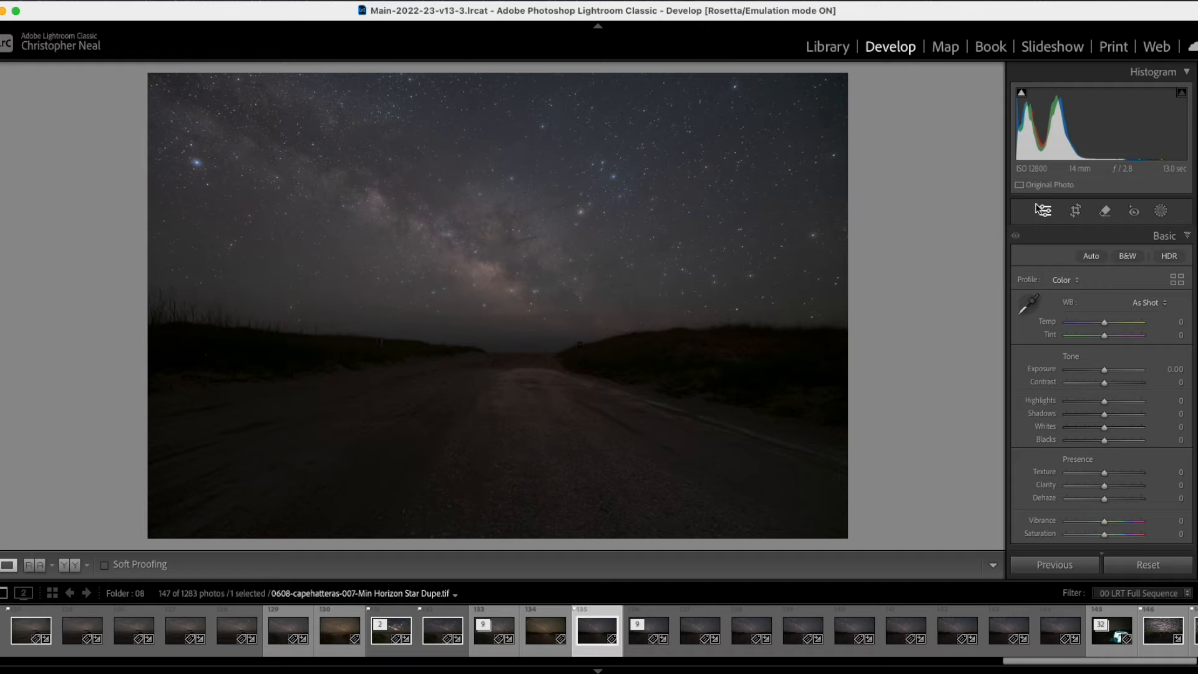
Step: Add a sky mask to the composite and lower the mask's Highlights to -91
click(1160, 212)
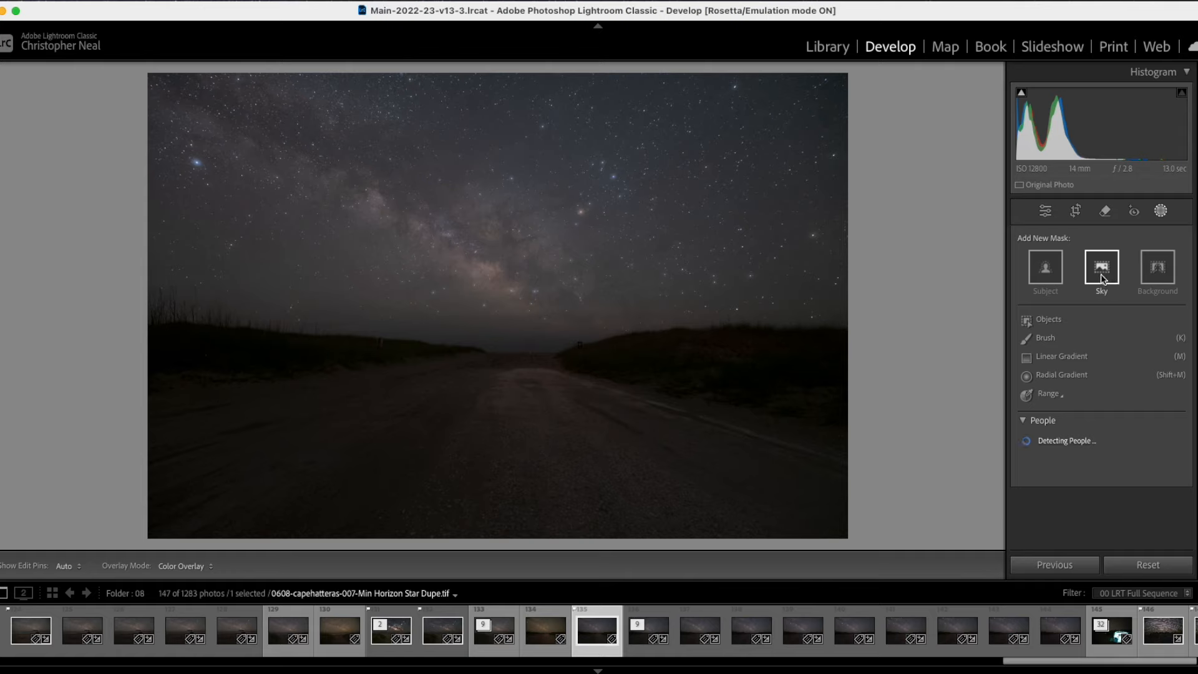
click(1102, 269)
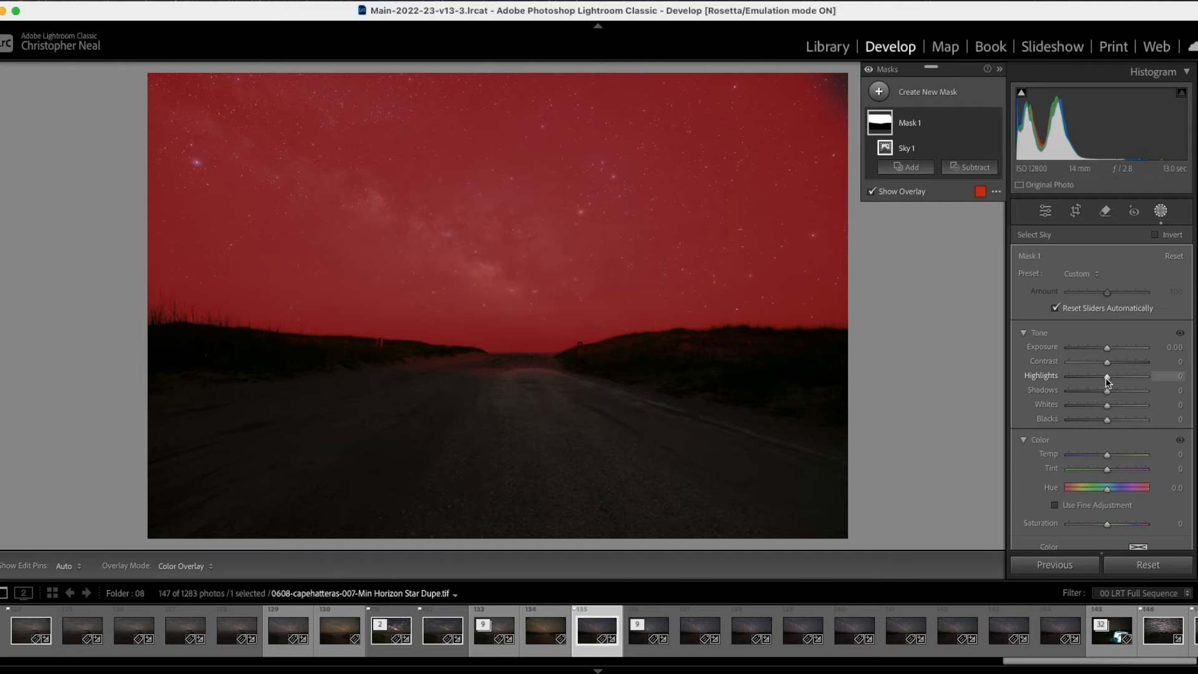
drag(1107, 382, 1136, 372)
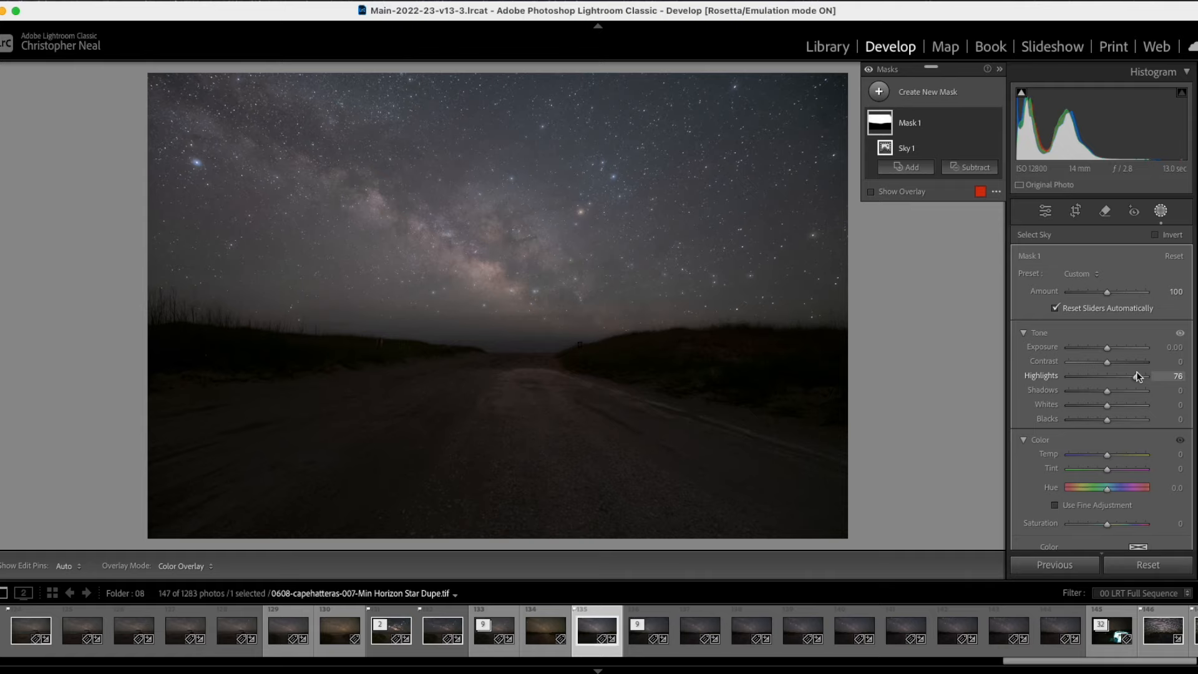
drag(1135, 375, 1106, 382)
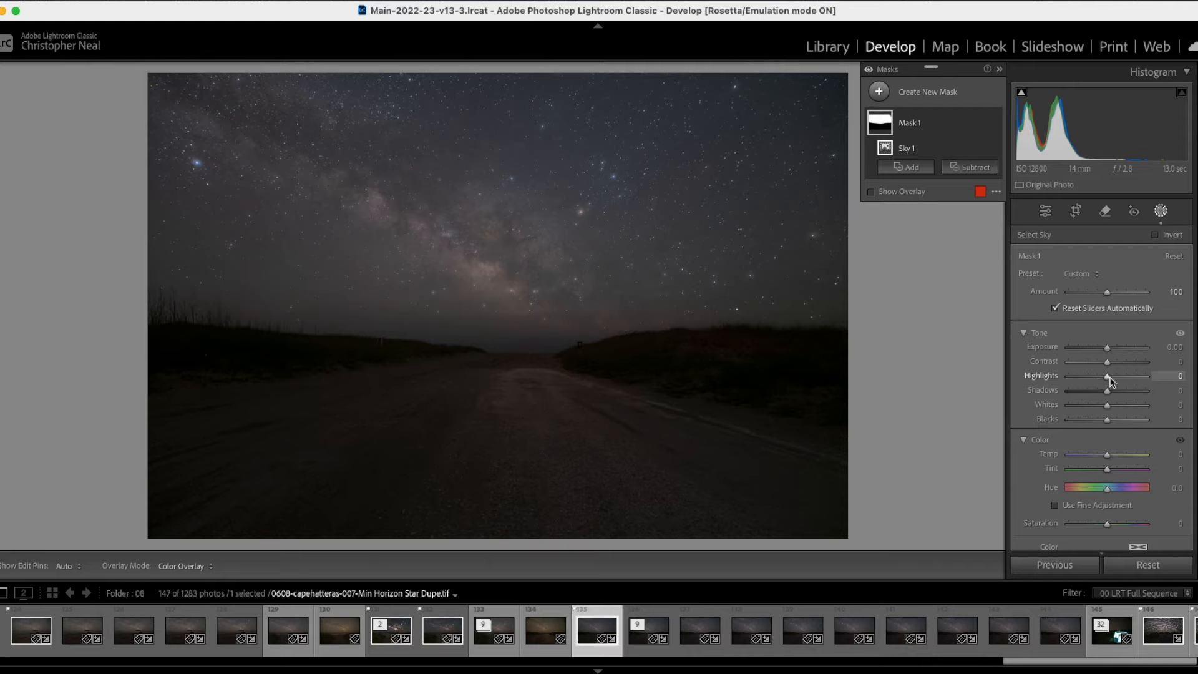
drag(1107, 377, 1074, 378)
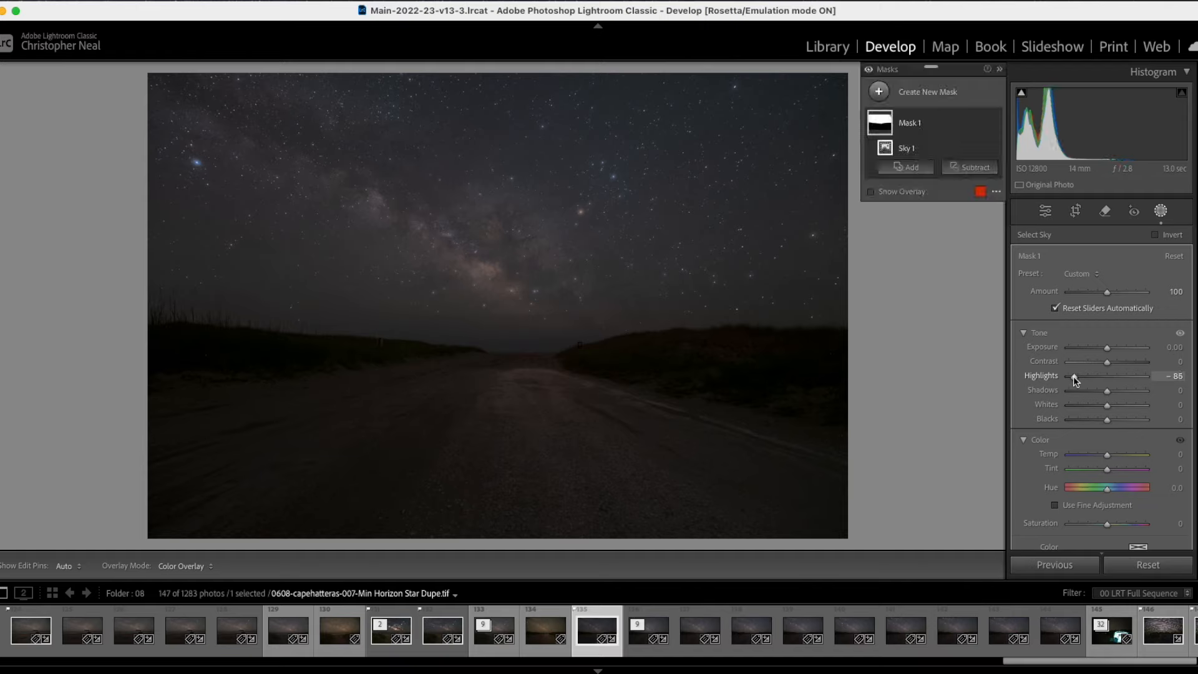
drag(1075, 379, 1073, 380)
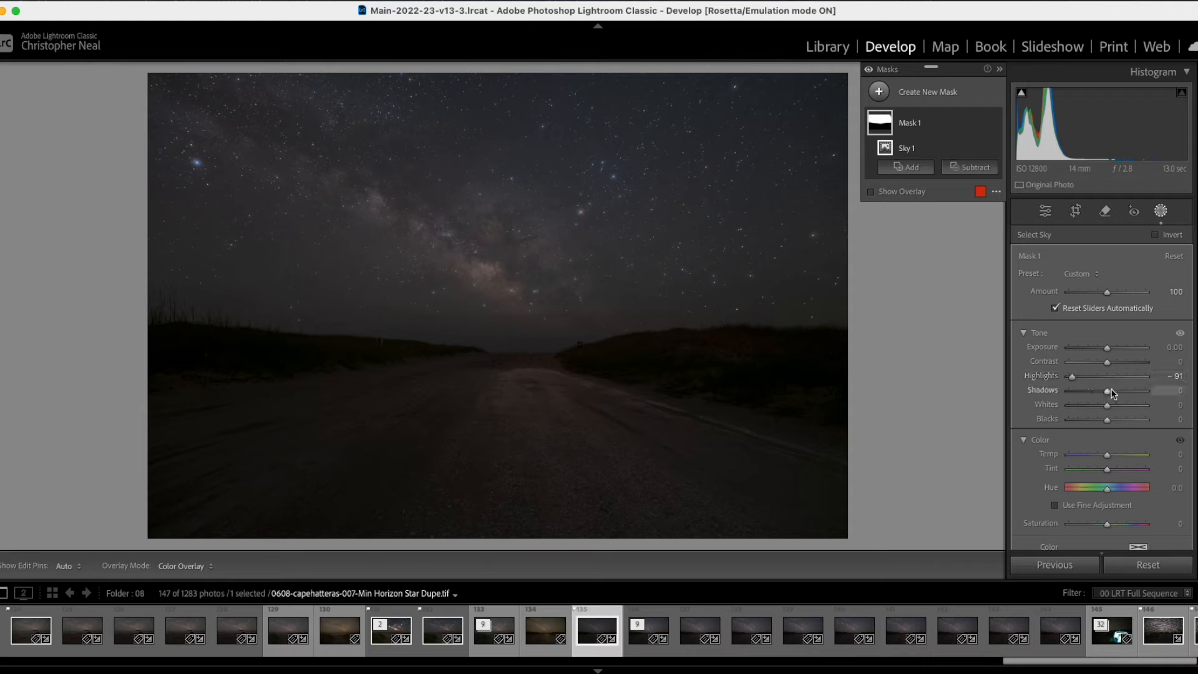
Step: Set the sky mask's Contrast to 26, Exposure to 0.64, Whites to 19 and Shadows to -39
drag(1107, 360, 1118, 362)
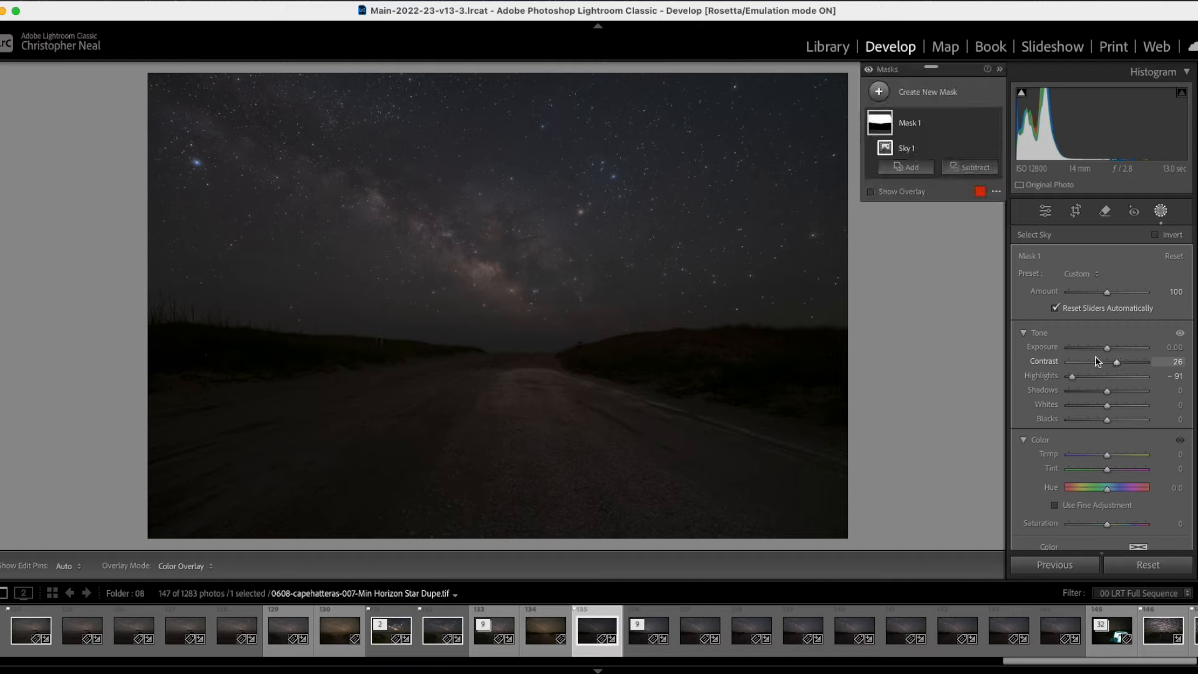
drag(1108, 349, 1115, 348)
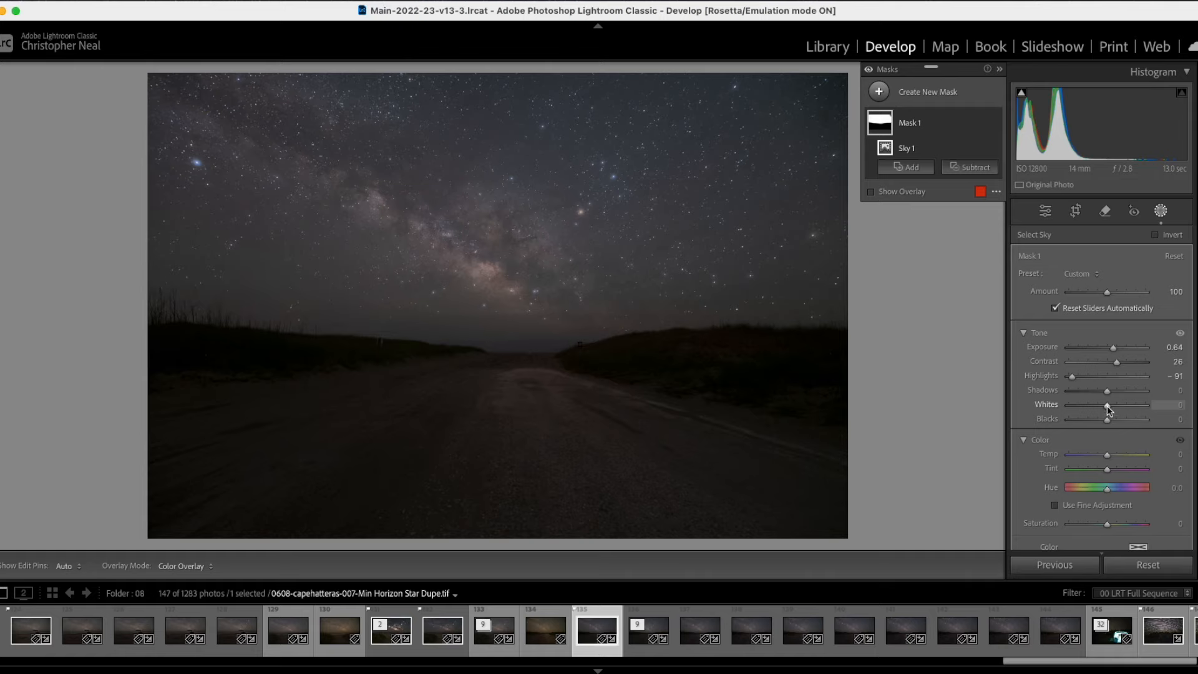
mouse_move(1106, 406)
mouse_down()
mouse_move(1106, 391)
mouse_move(1090, 393)
mouse_move(1126, 393)
mouse_move(1095, 392)
mouse_up()
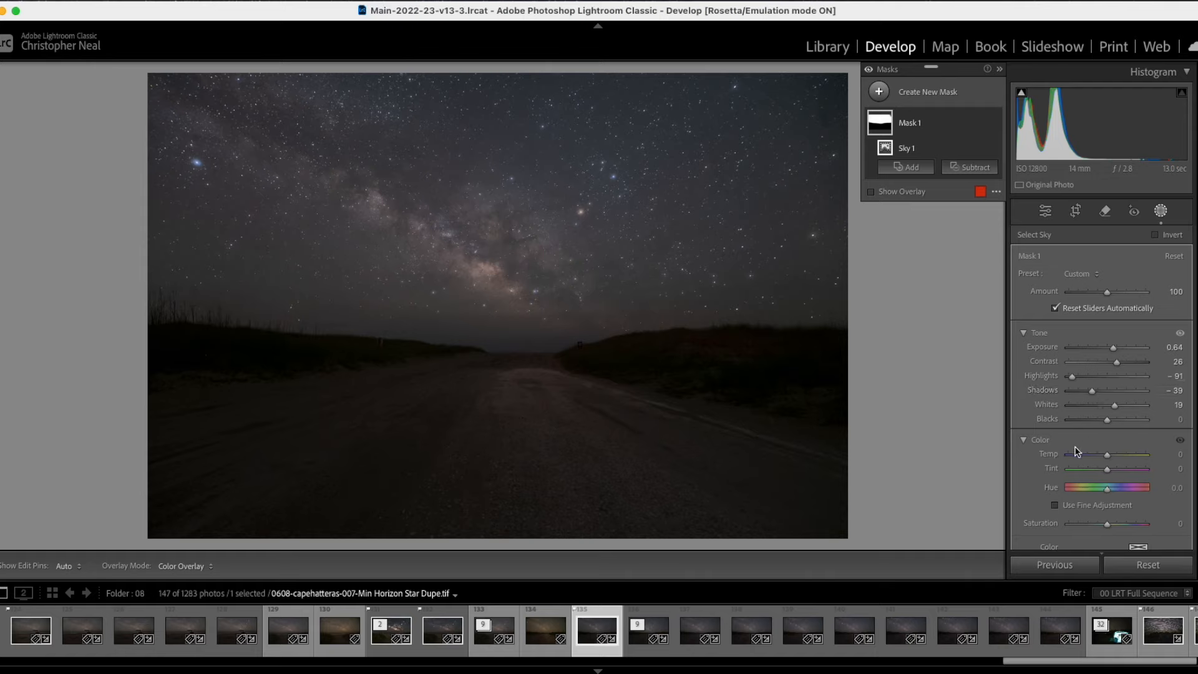
Step: Set the sky mask's effects to Texture 8, Clarity 5 and Dehaze 37
scroll(1075, 450, down, 3)
scroll(1075, 451, down, 5)
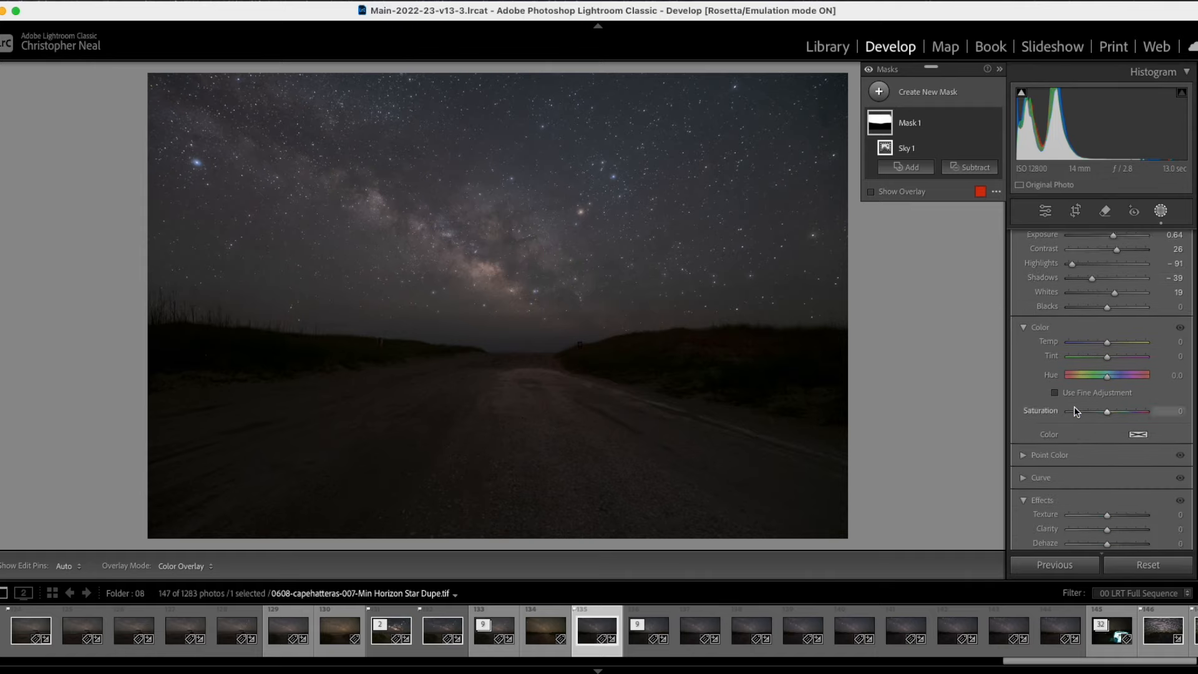
scroll(1073, 406, down, 3)
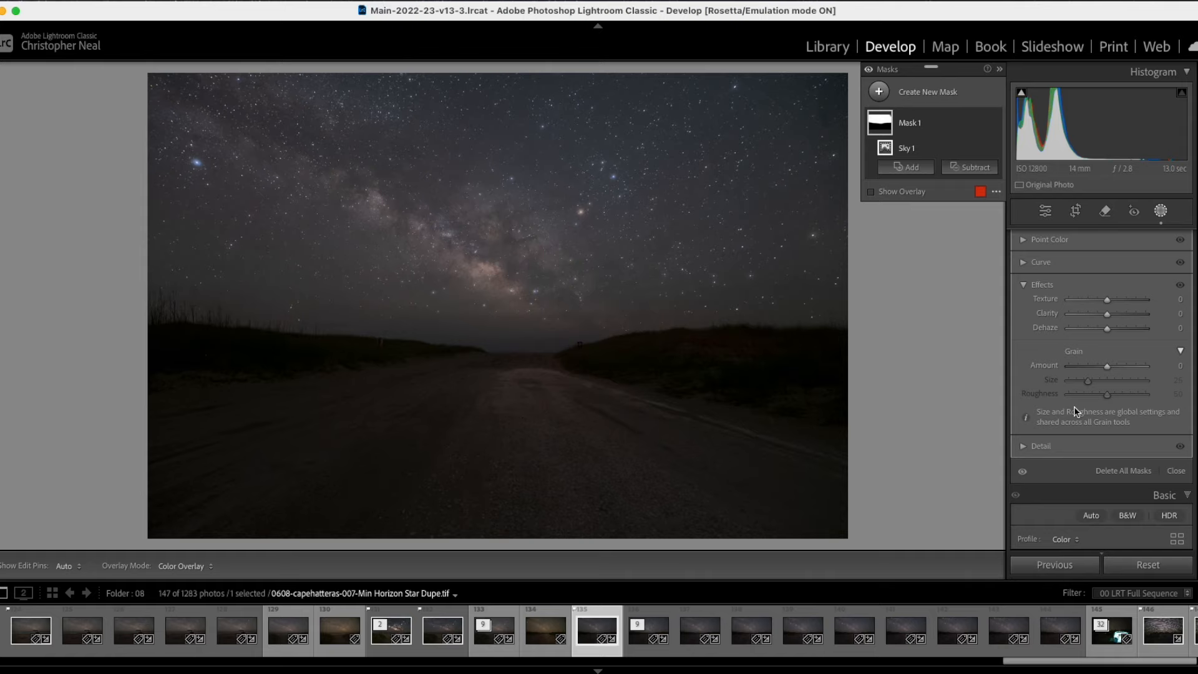
drag(1108, 301, 1110, 301)
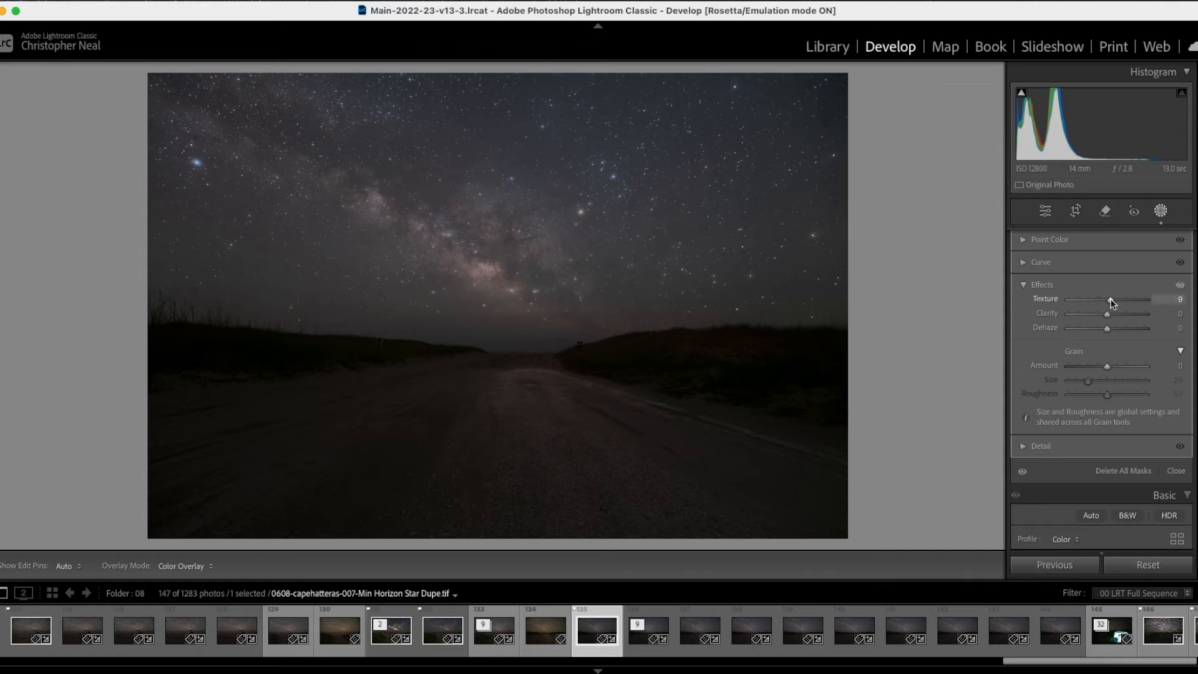
drag(1110, 302, 1115, 316)
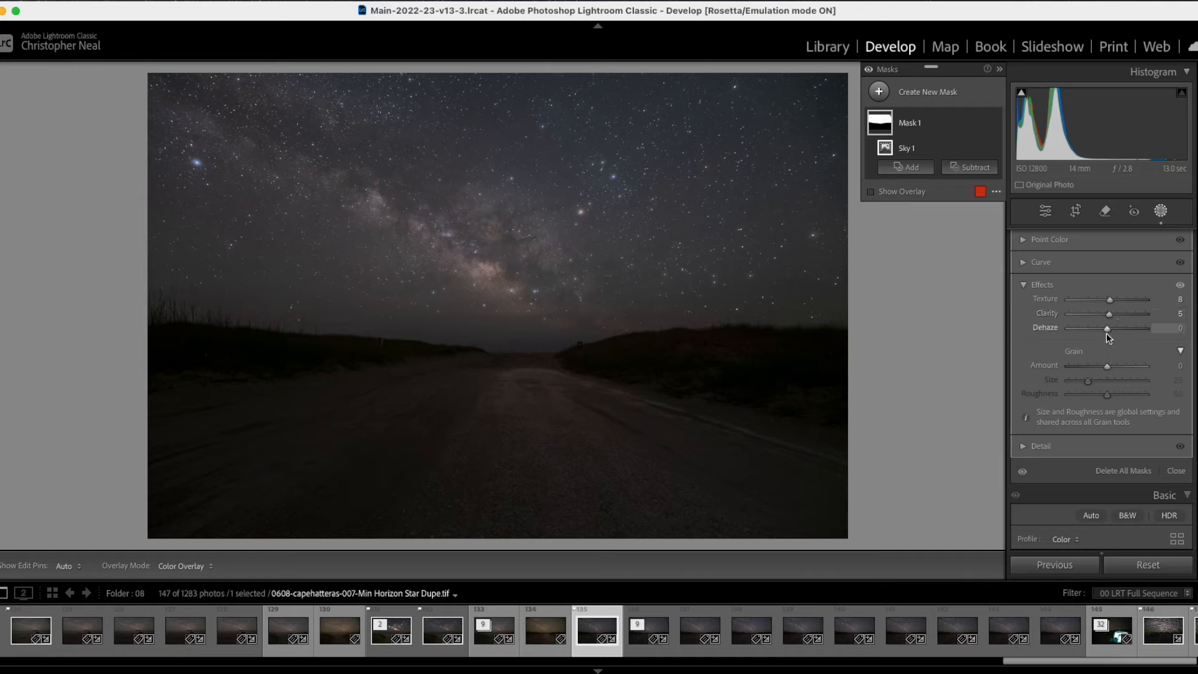
drag(1106, 328, 1121, 327)
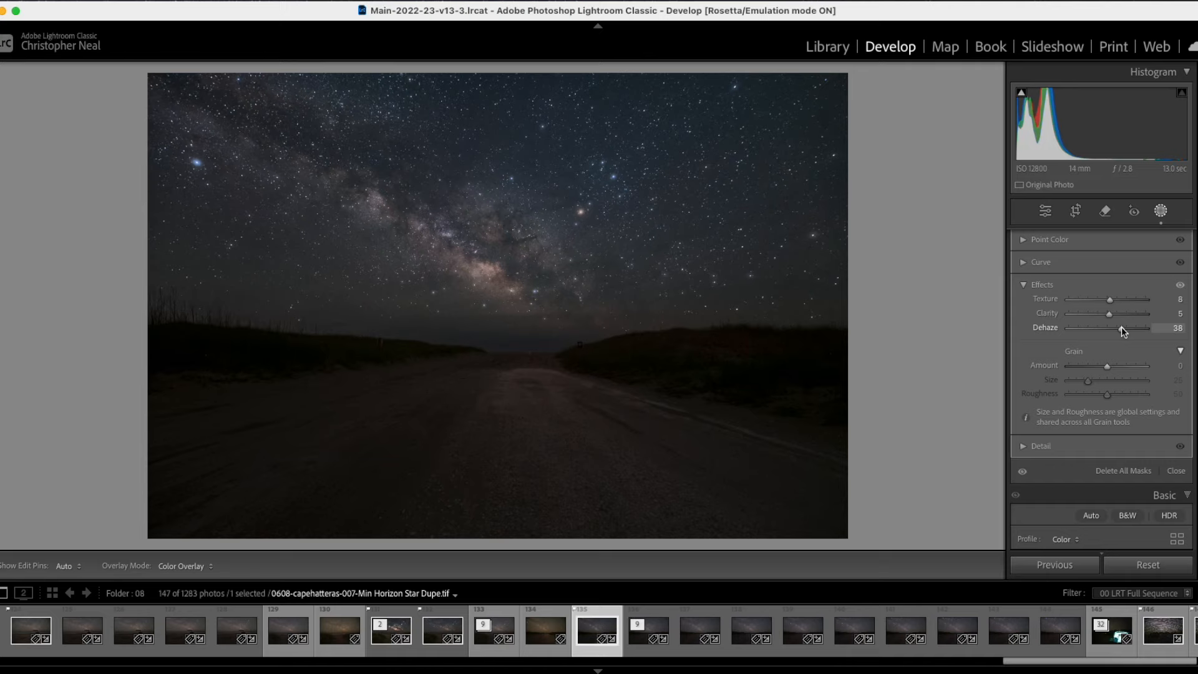
mouse_move(1121, 327)
mouse_down()
mouse_move(1146, 324)
mouse_move(1120, 324)
mouse_up()
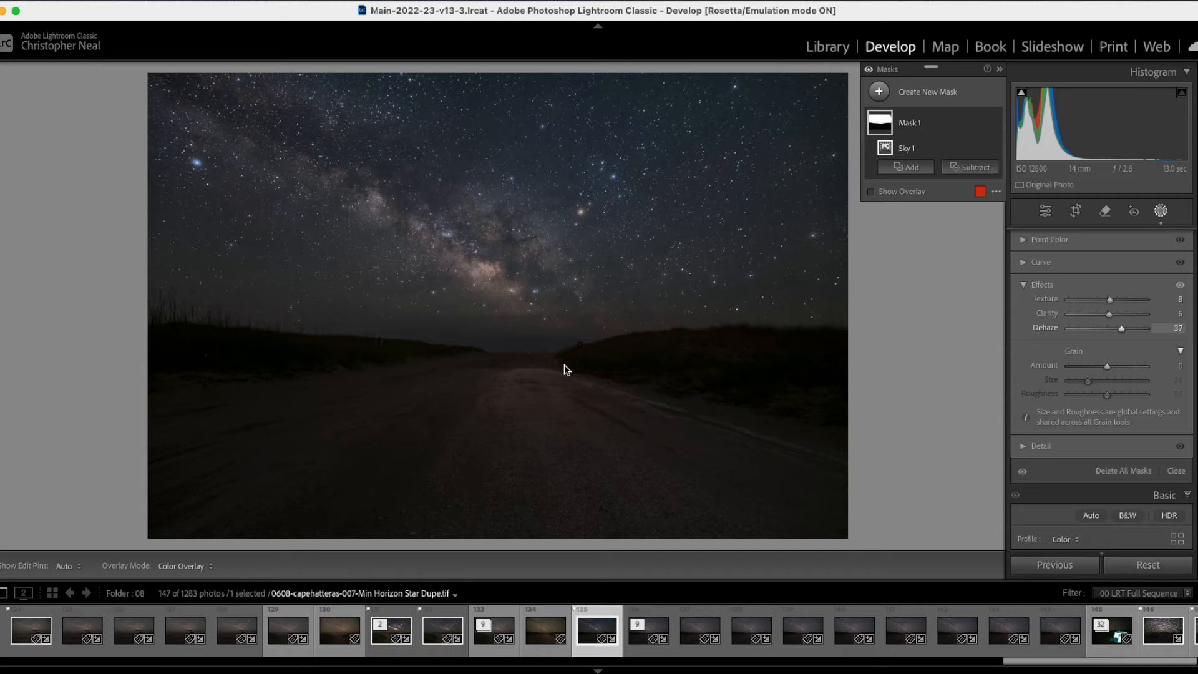
key(Return)
Step: Duplicate and invert Mask 1 to create a separate mask for the foreground
mouse_move(974, 126)
click(981, 123)
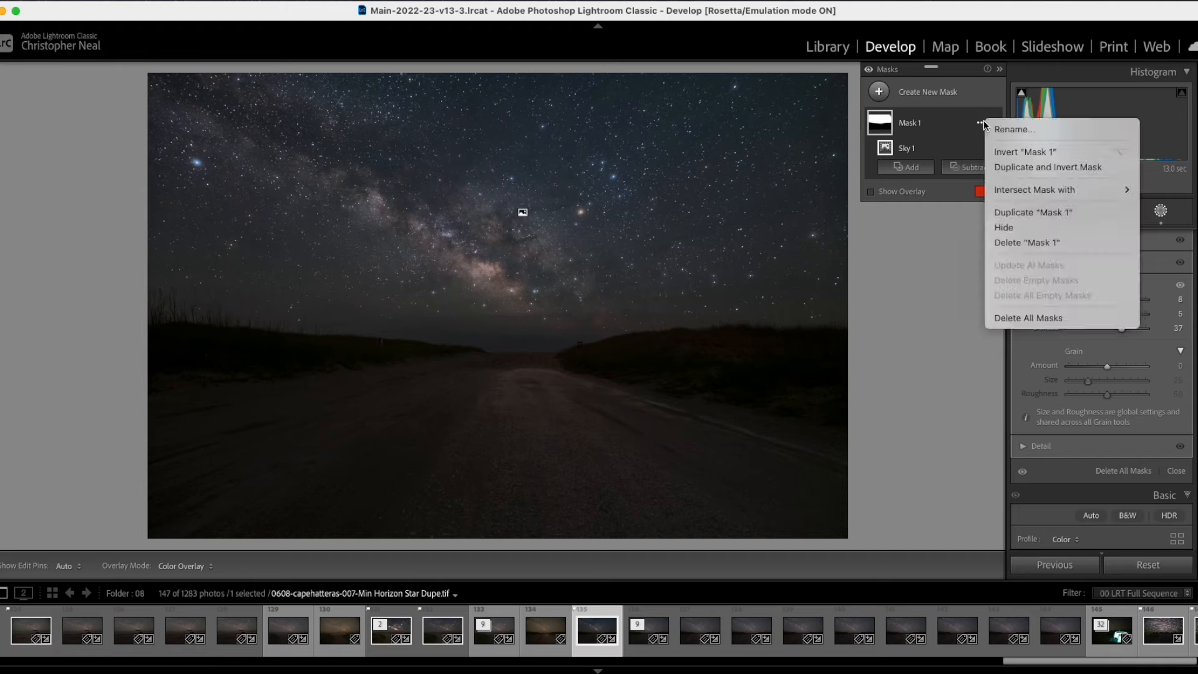
click(1017, 167)
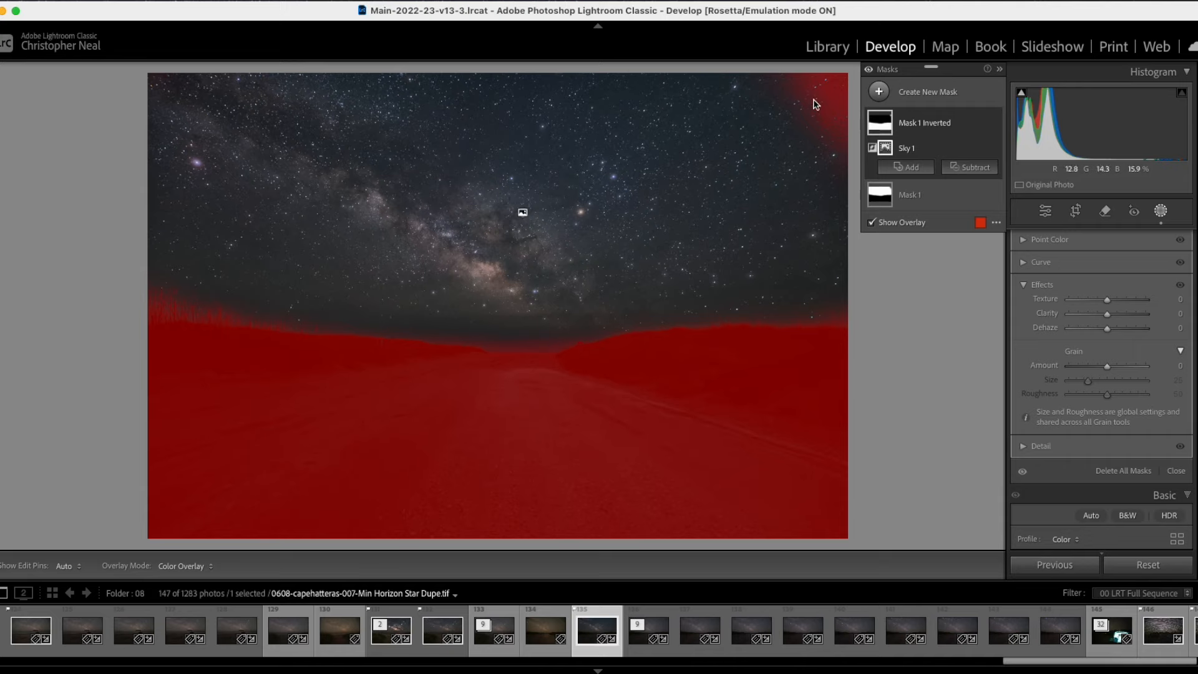
Step: Subtract the stray patch in the sky's upper-right corner from the inverted mask with a brush
click(962, 170)
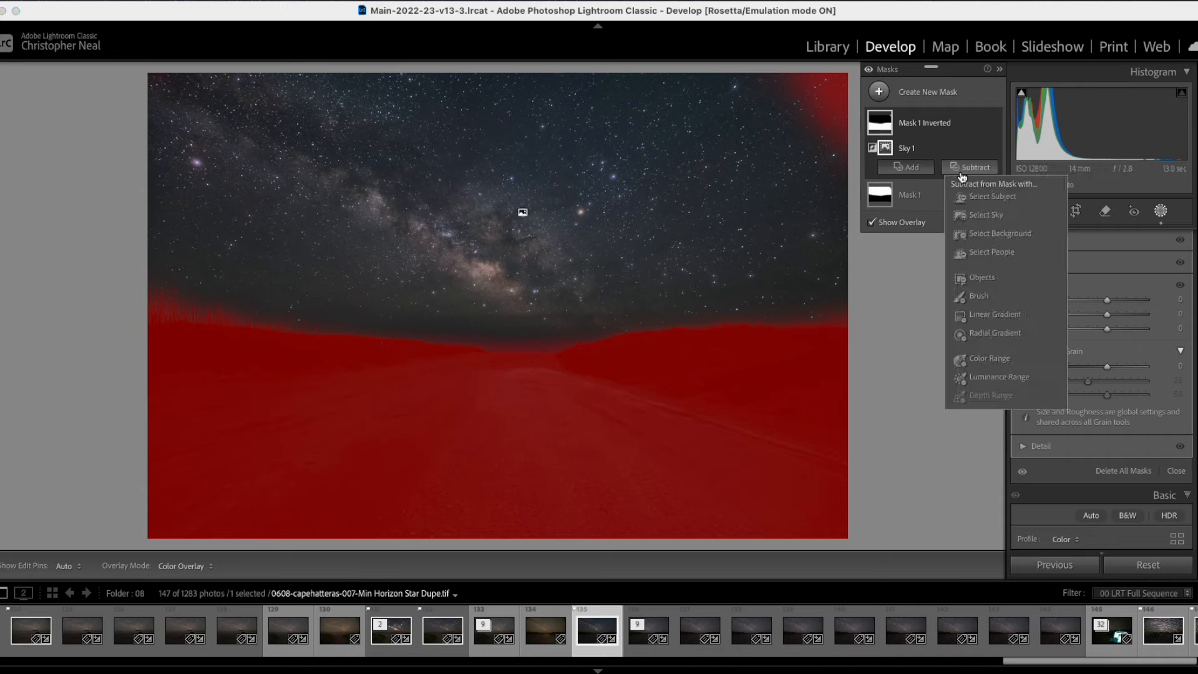
click(984, 291)
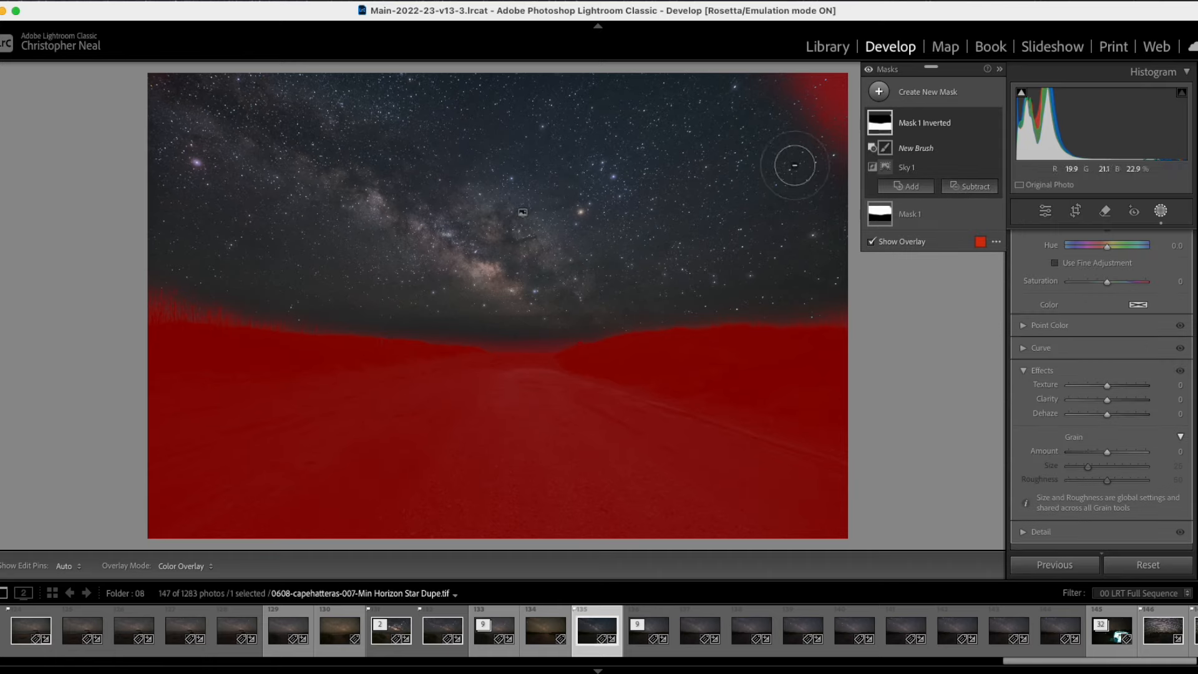
key(h)
mouse_move(806, 102)
mouse_down()
mouse_move(825, 158)
mouse_move(844, 91)
mouse_move(791, 78)
mouse_move(833, 80)
mouse_up()
key(h)
key(h)
key(h)
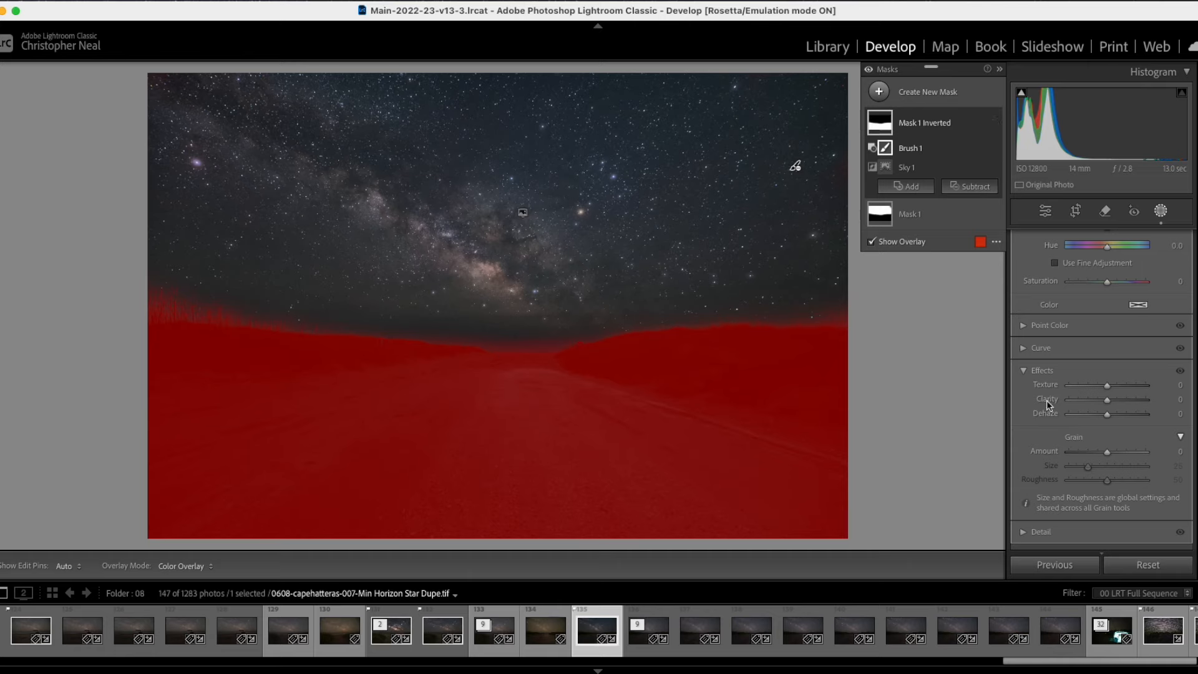
Step: Set the inverted foreground mask's Exposure to 0.61 and Highlights to -42
scroll(1113, 391, up, 6)
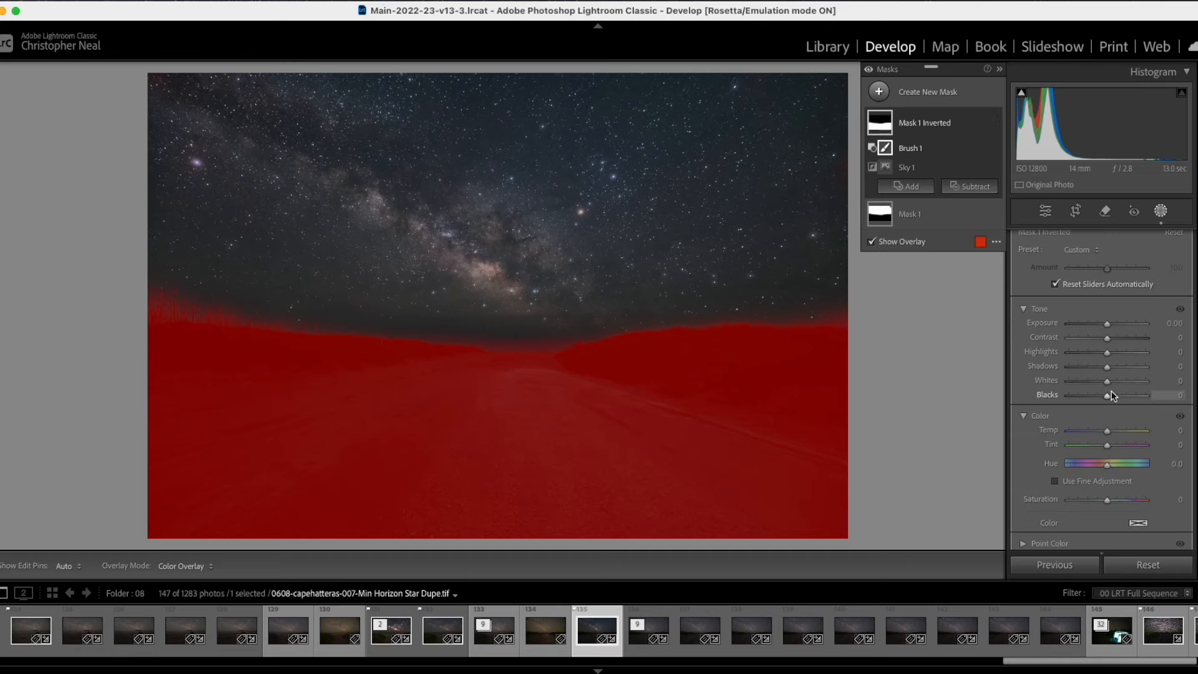
scroll(1112, 397, down, 4)
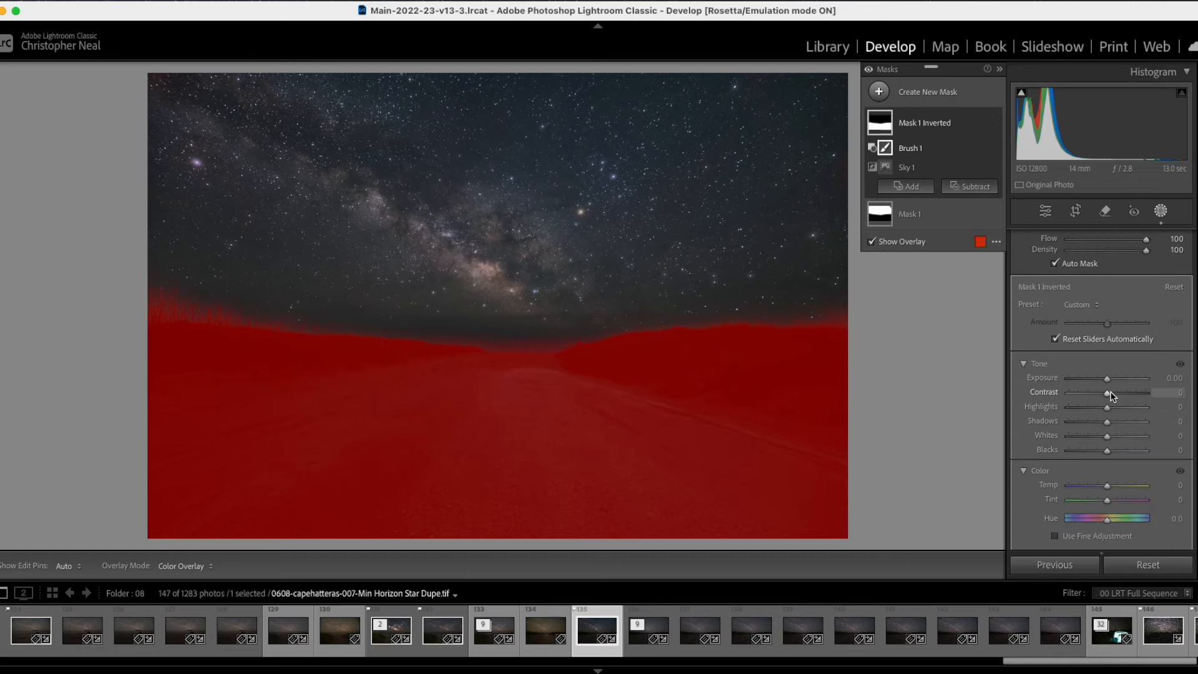
drag(1105, 330, 1115, 332)
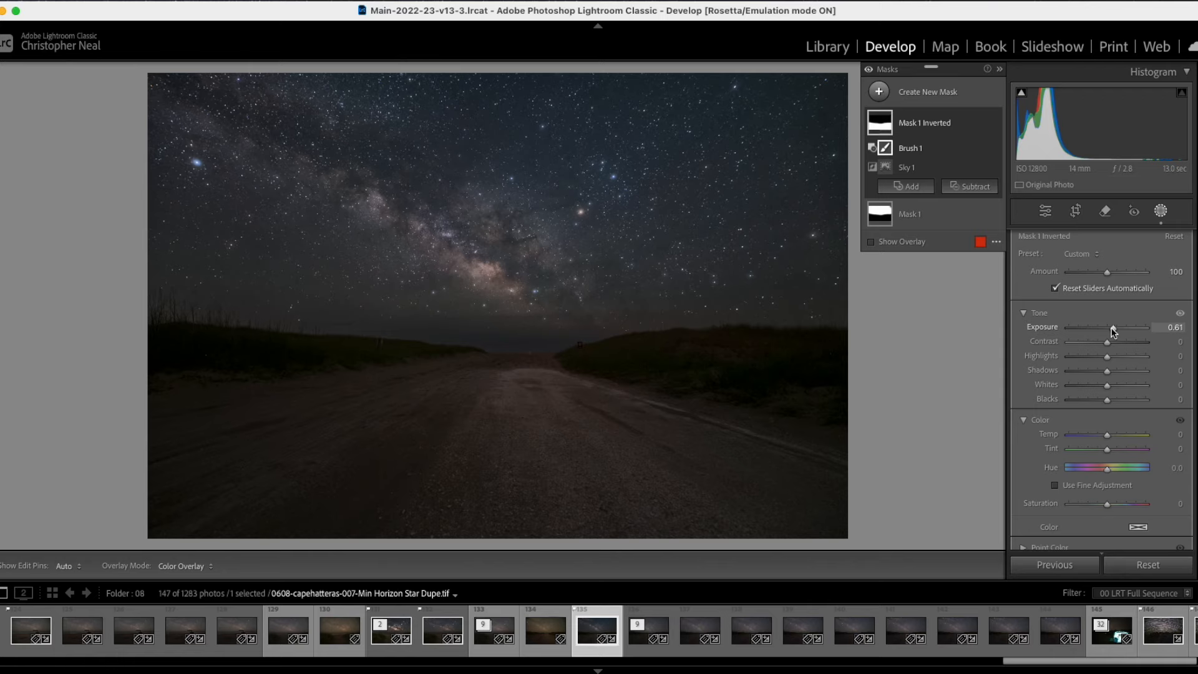
drag(1110, 360, 1091, 356)
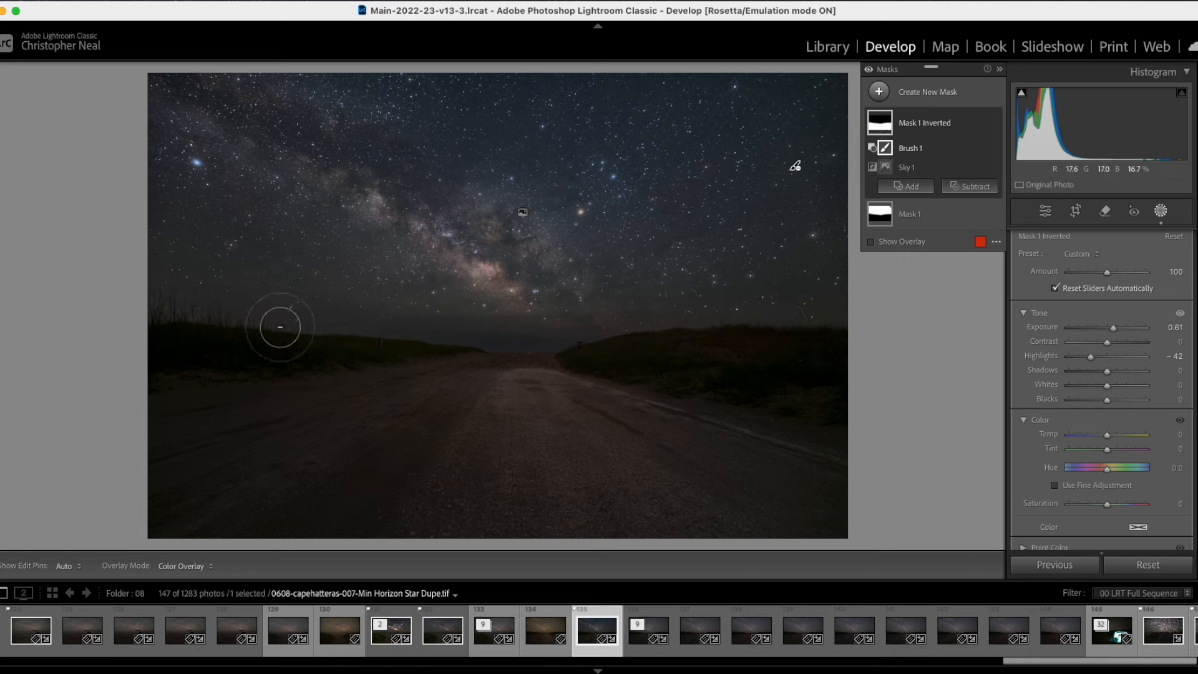
mouse_move(989, 159)
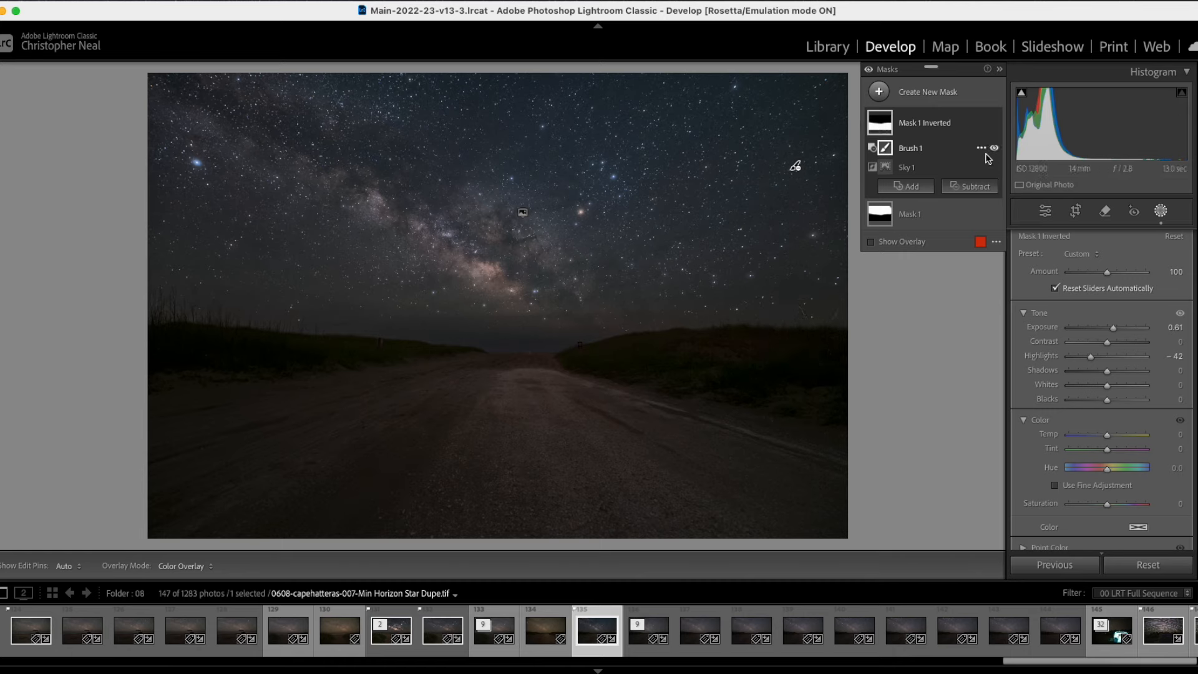
click(964, 125)
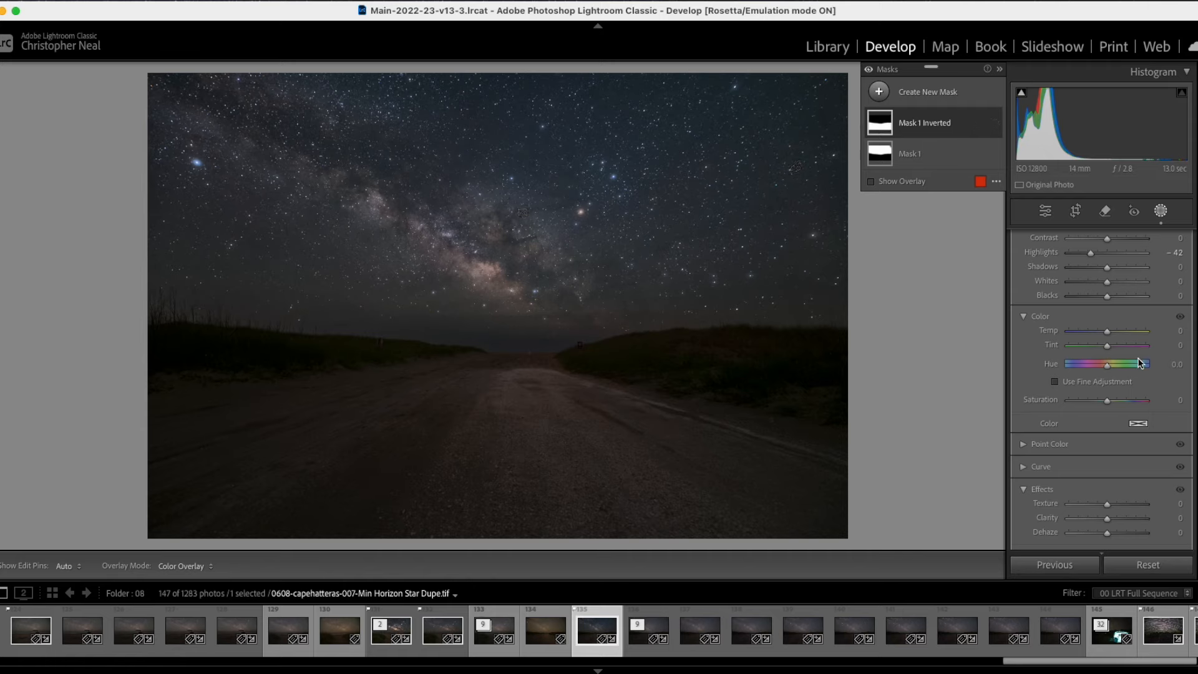
Step: Set the foreground mask's Shadows to 24 and Whites to 13
scroll(1113, 294, up, 2)
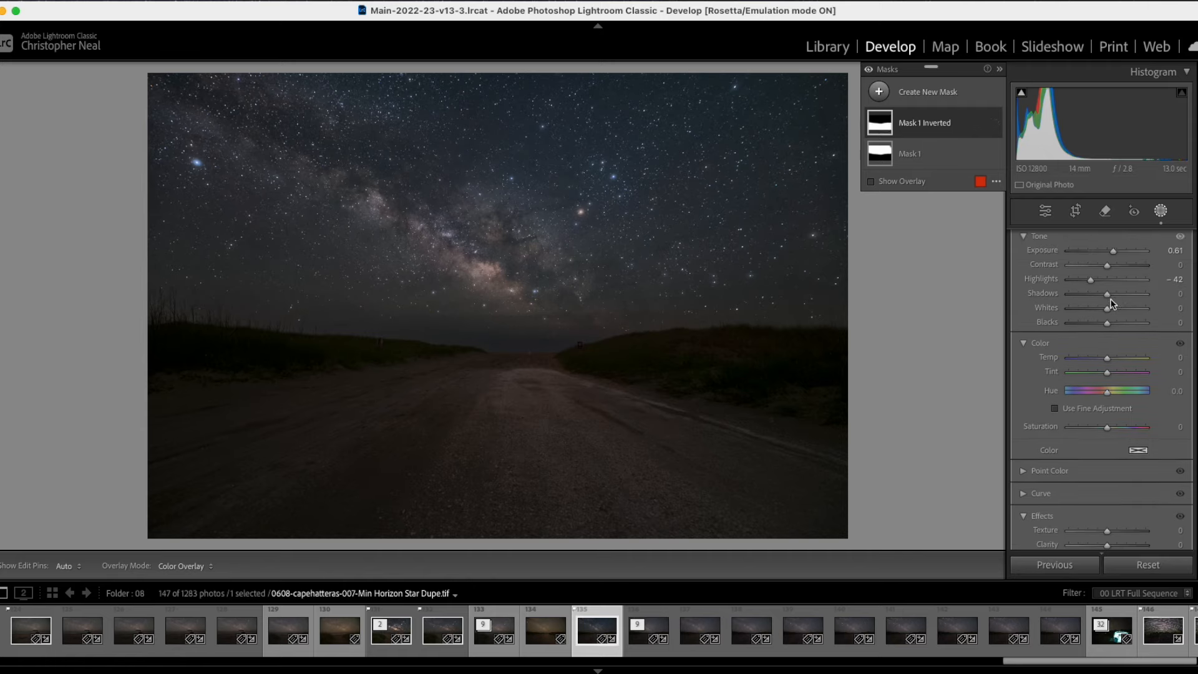
drag(1107, 297, 1120, 295)
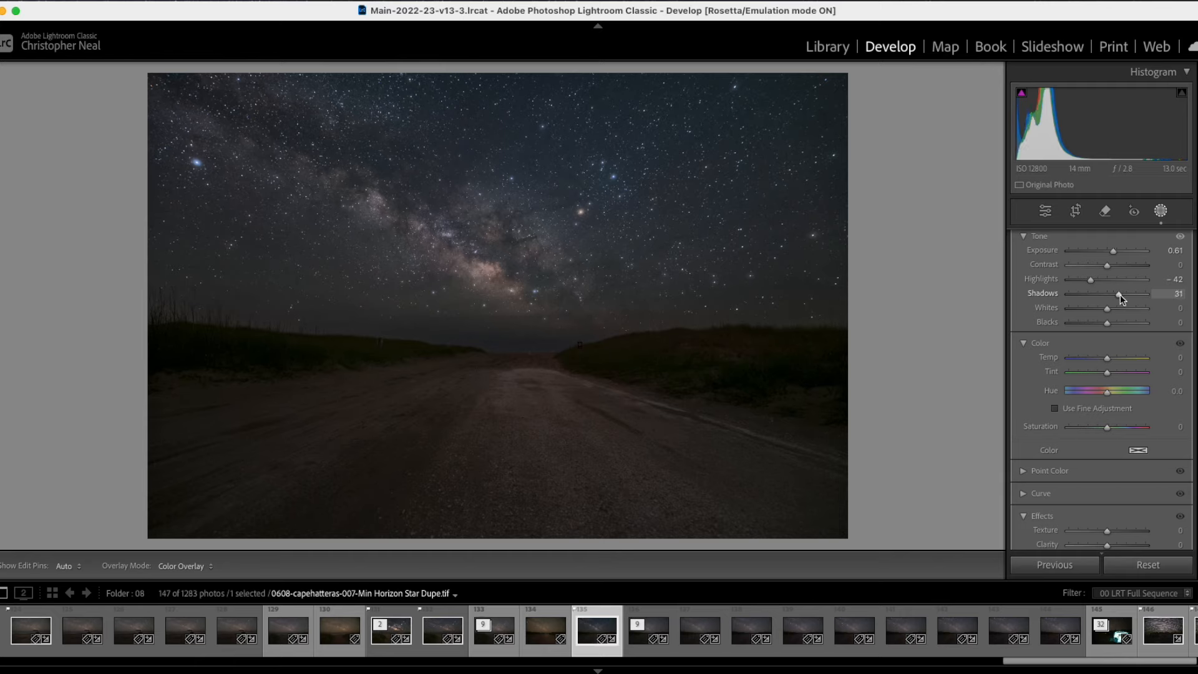
mouse_move(1121, 294)
mouse_down()
mouse_move(1165, 298)
mouse_move(1116, 300)
mouse_up()
mouse_move(1119, 293)
mouse_down()
mouse_move(1147, 286)
mouse_move(1114, 291)
mouse_up()
drag(1114, 292, 1116, 292)
drag(1120, 298, 1120, 298)
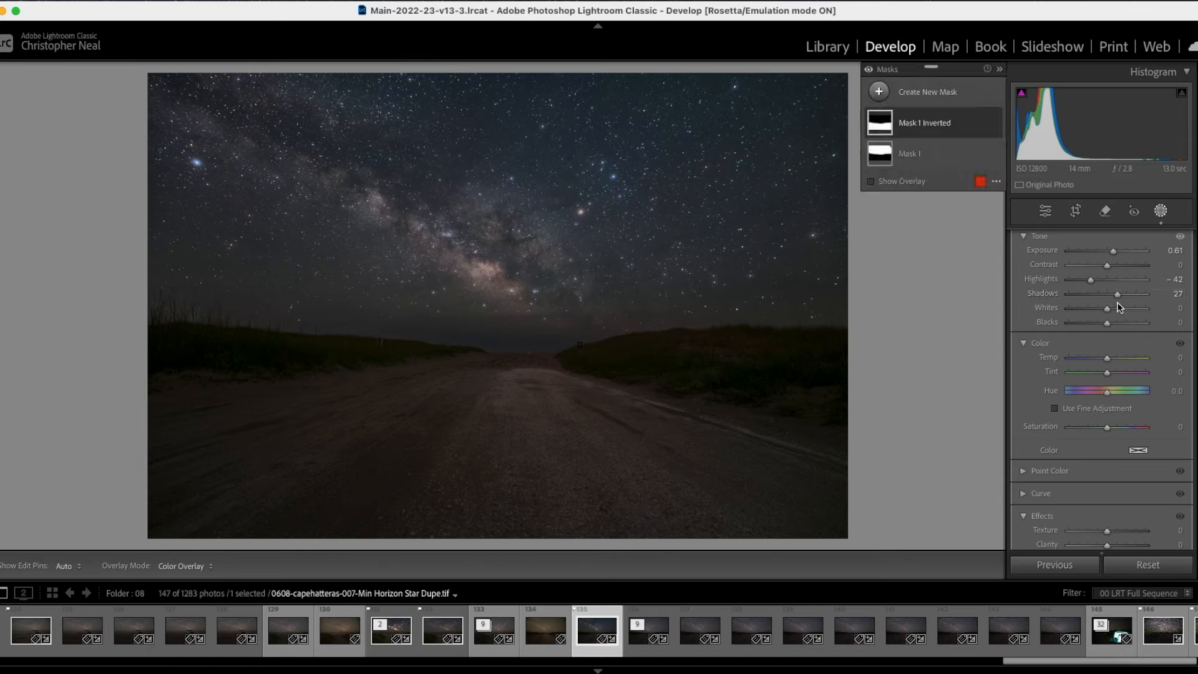
drag(1117, 297, 1119, 298)
drag(1107, 310, 1112, 311)
Step: Try Blacks at 17 on the foreground mask, reset it, and set Contrast to 5
drag(1107, 324, 1114, 323)
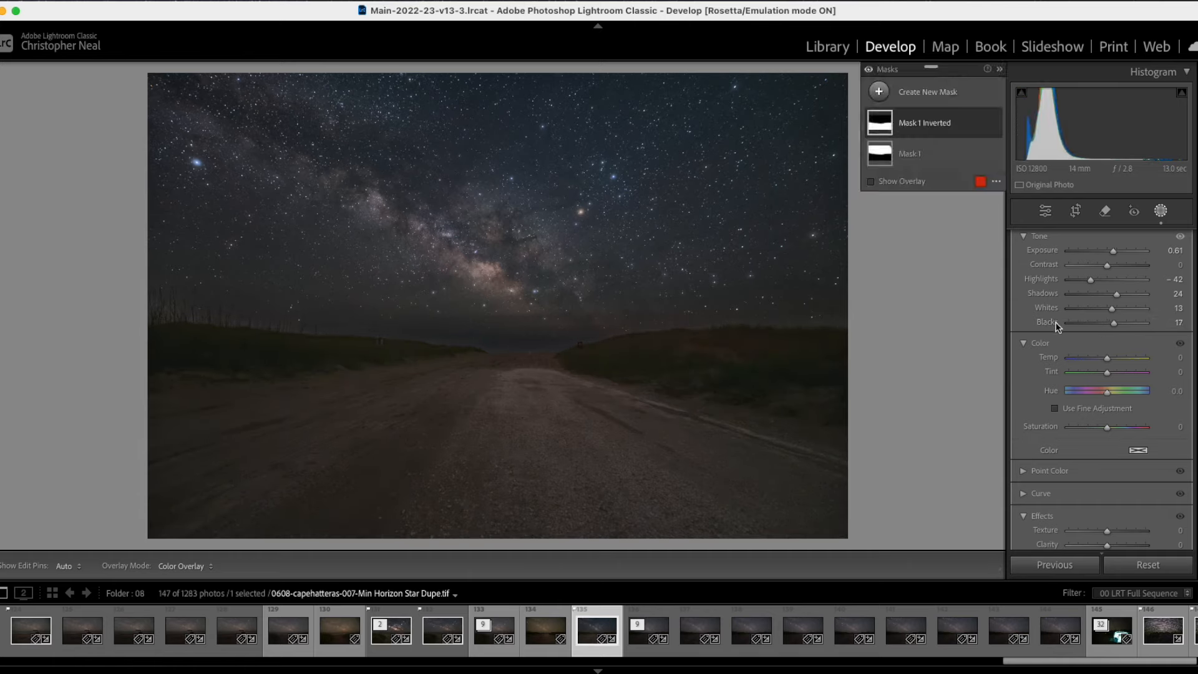
double_click(1054, 322)
scroll(1072, 274, up, 1)
drag(1106, 271, 1109, 273)
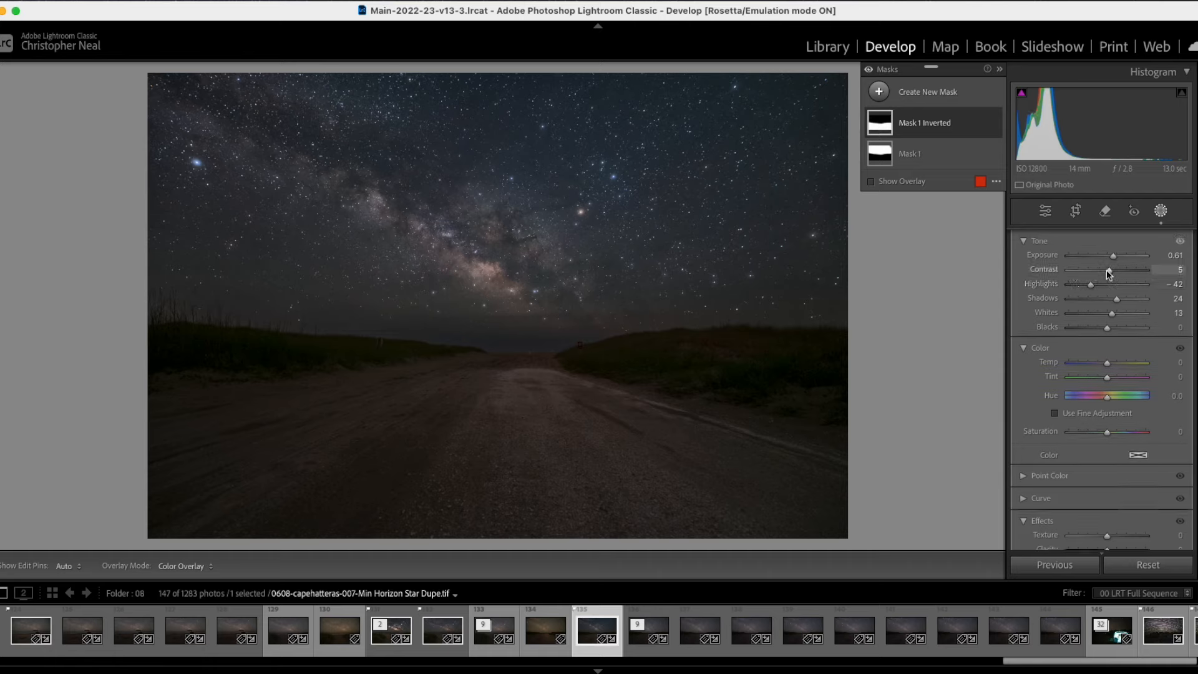
Step: Set the foreground mask's Texture to 9 and Clarity to 6, then close masking
scroll(1088, 403, down, 5)
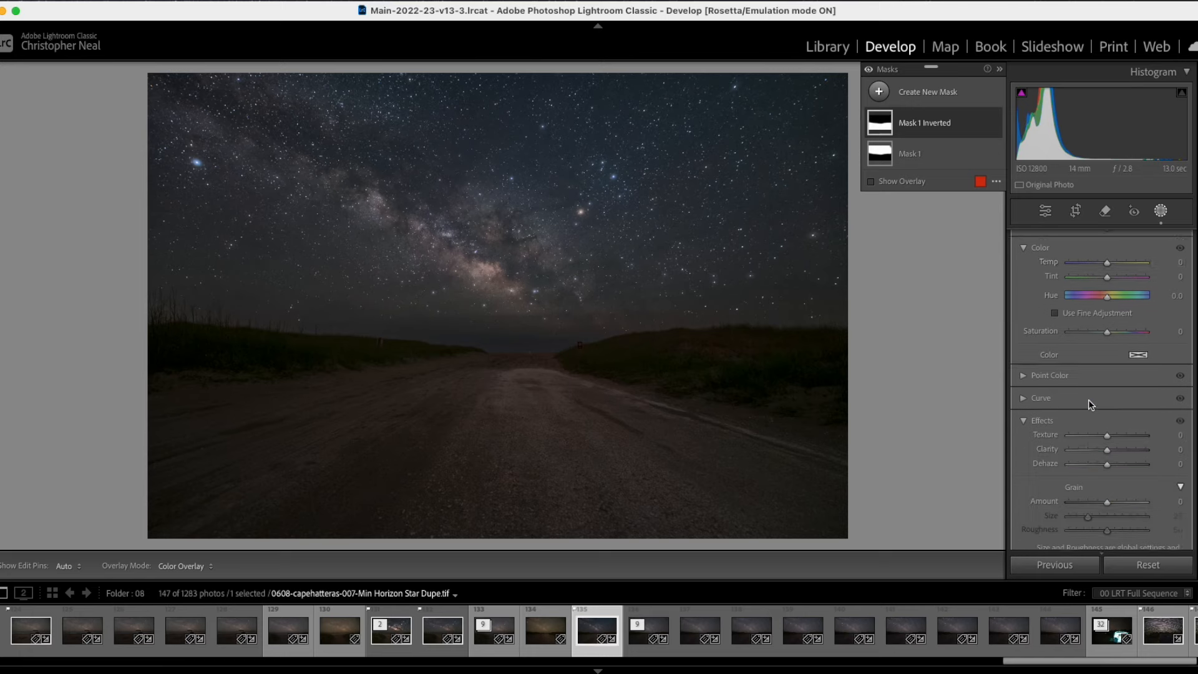
scroll(1088, 399, down, 2)
drag(1107, 308, 1109, 308)
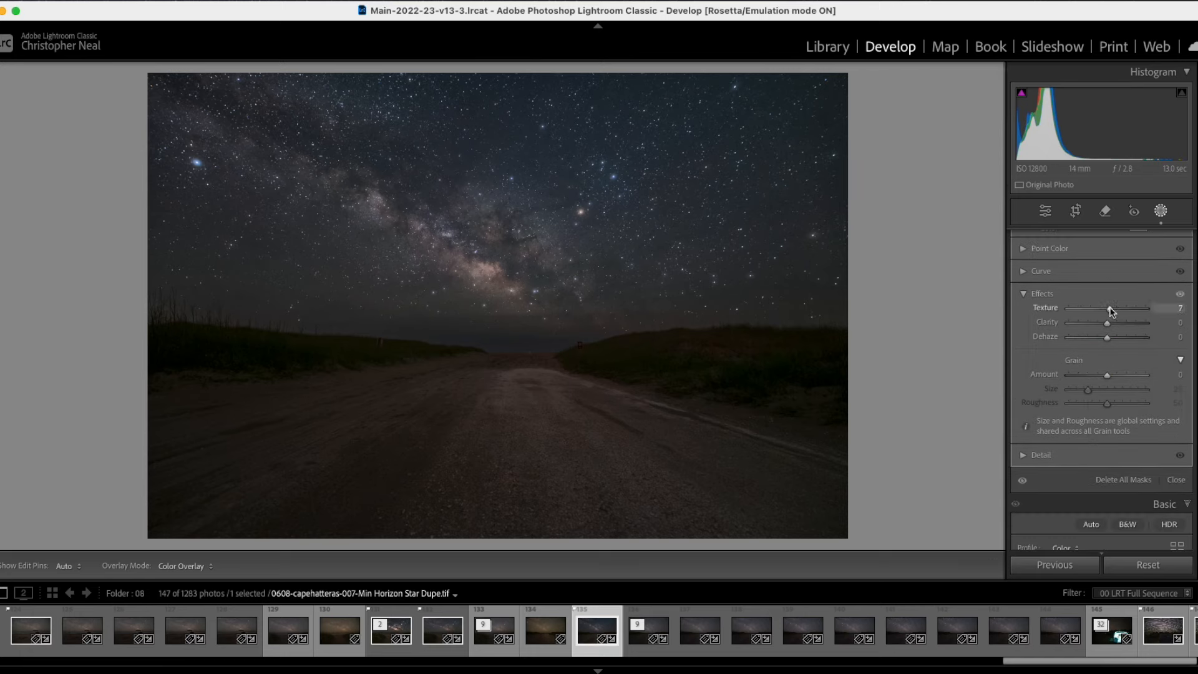
drag(1111, 308, 1110, 324)
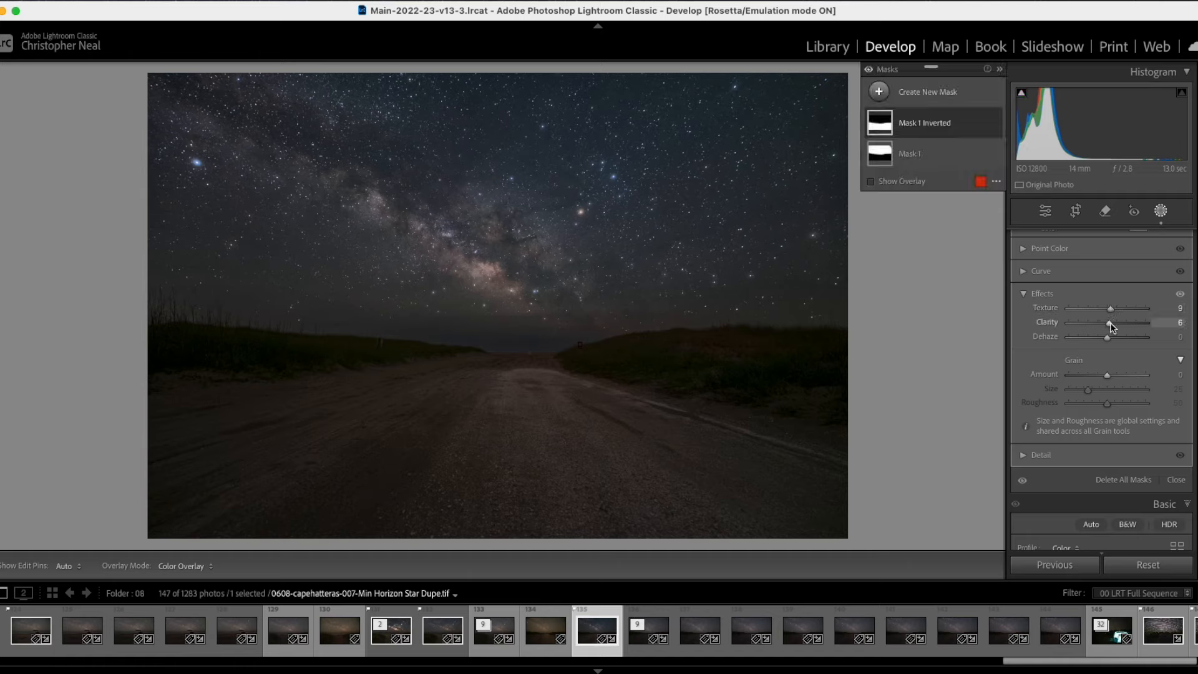
click(1165, 214)
Step: Examine the road, dune grass and horizon of the edited composite up close for detail and noise
click(591, 425)
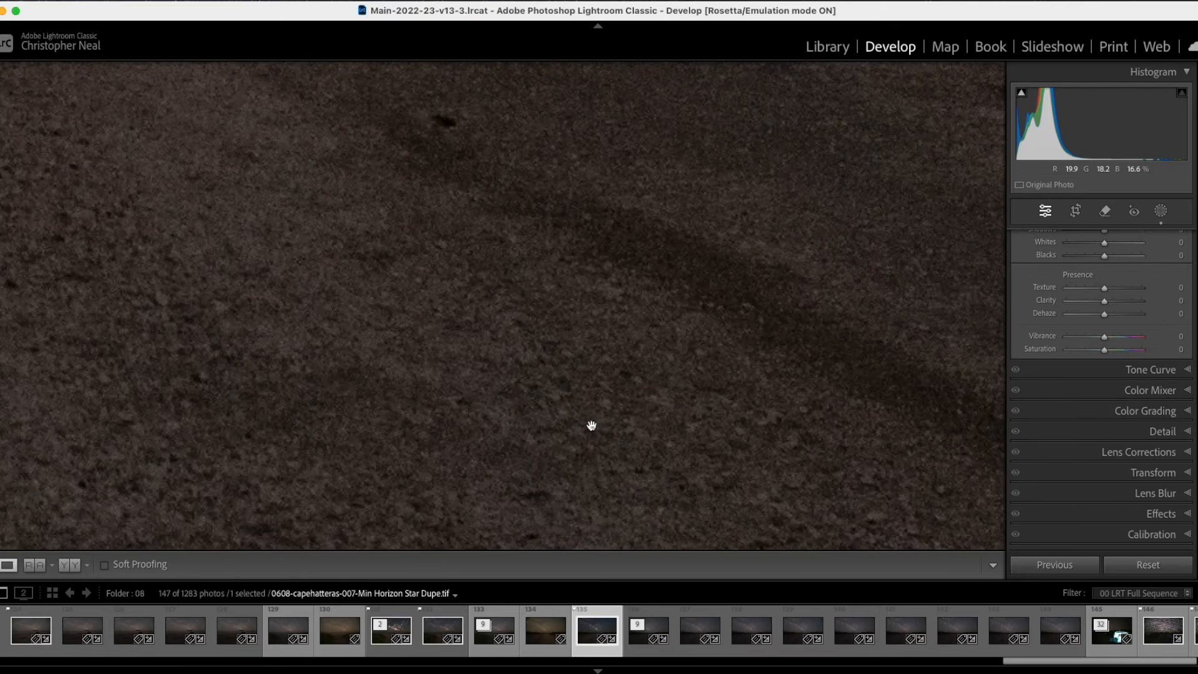
click(570, 326)
click(477, 373)
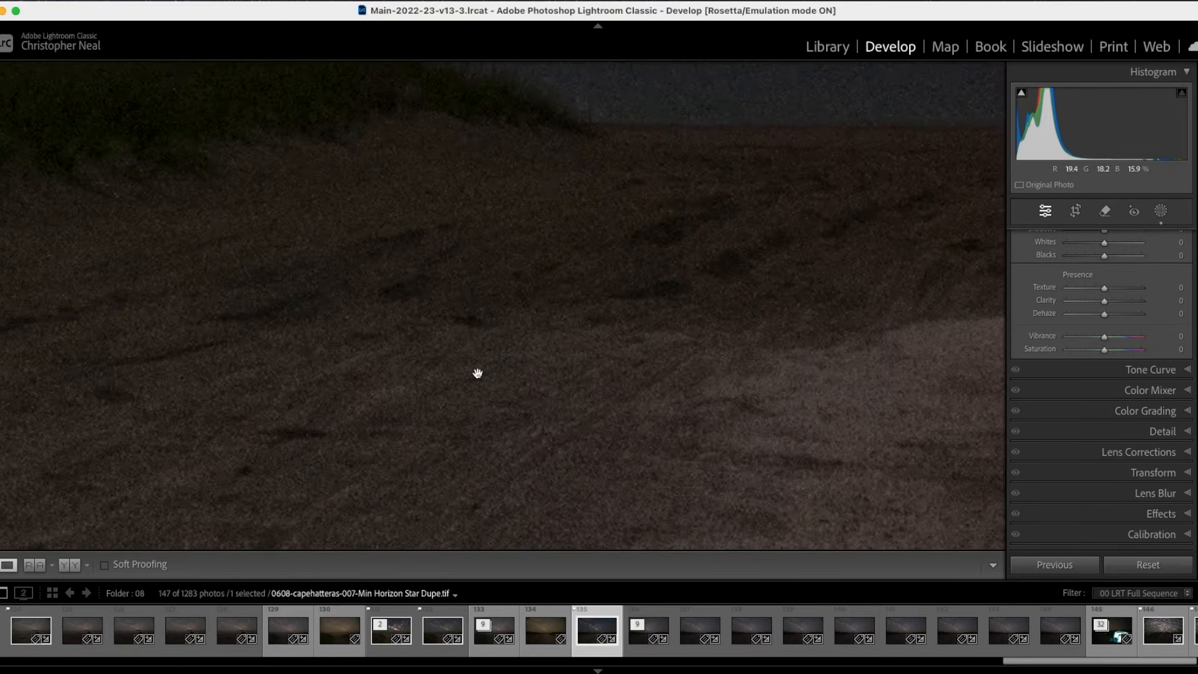
click(492, 315)
click(289, 355)
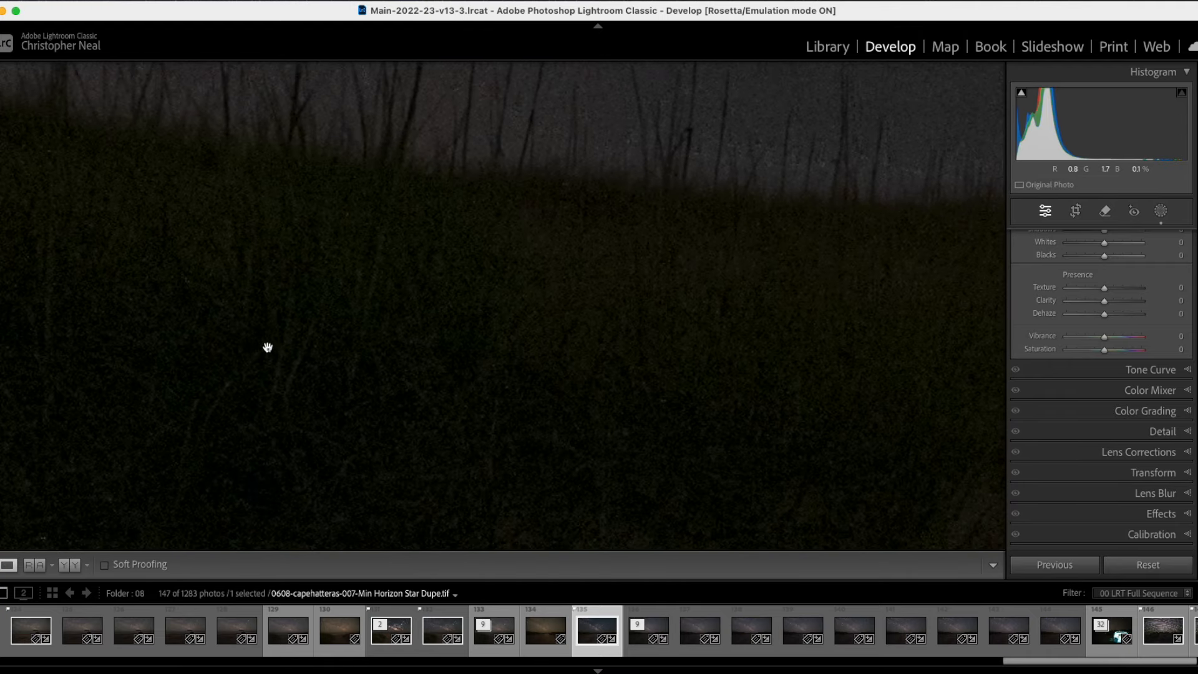
click(274, 312)
click(390, 343)
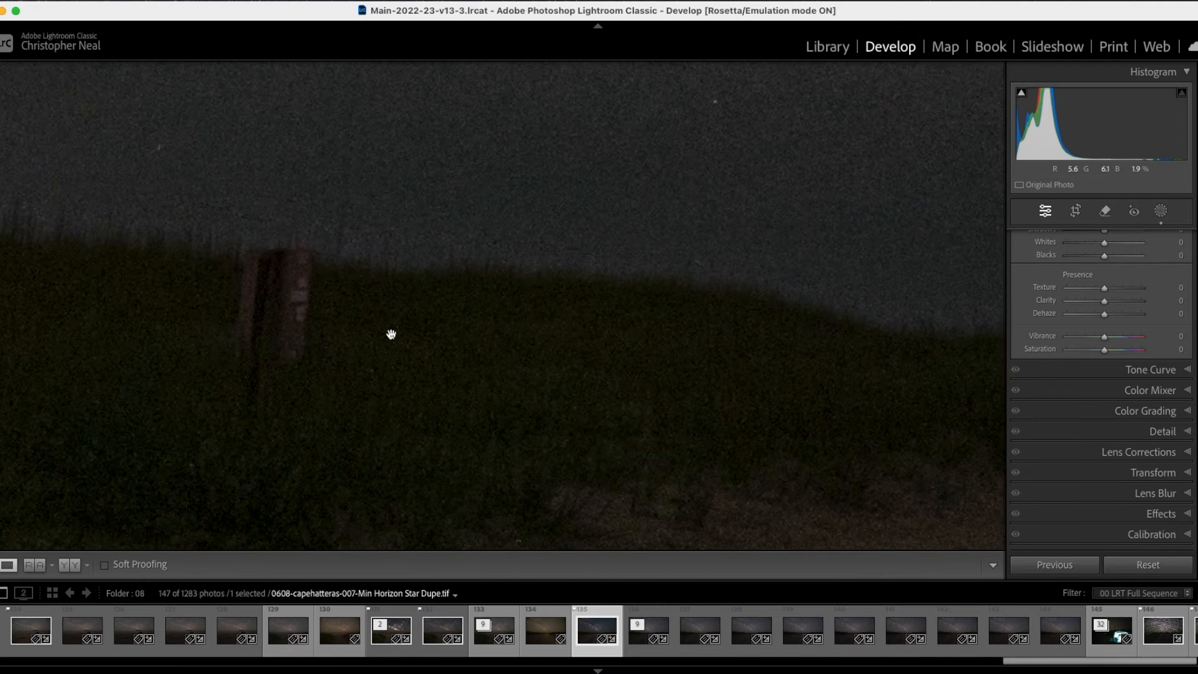
click(391, 334)
click(663, 343)
drag(776, 347, 450, 315)
click(593, 328)
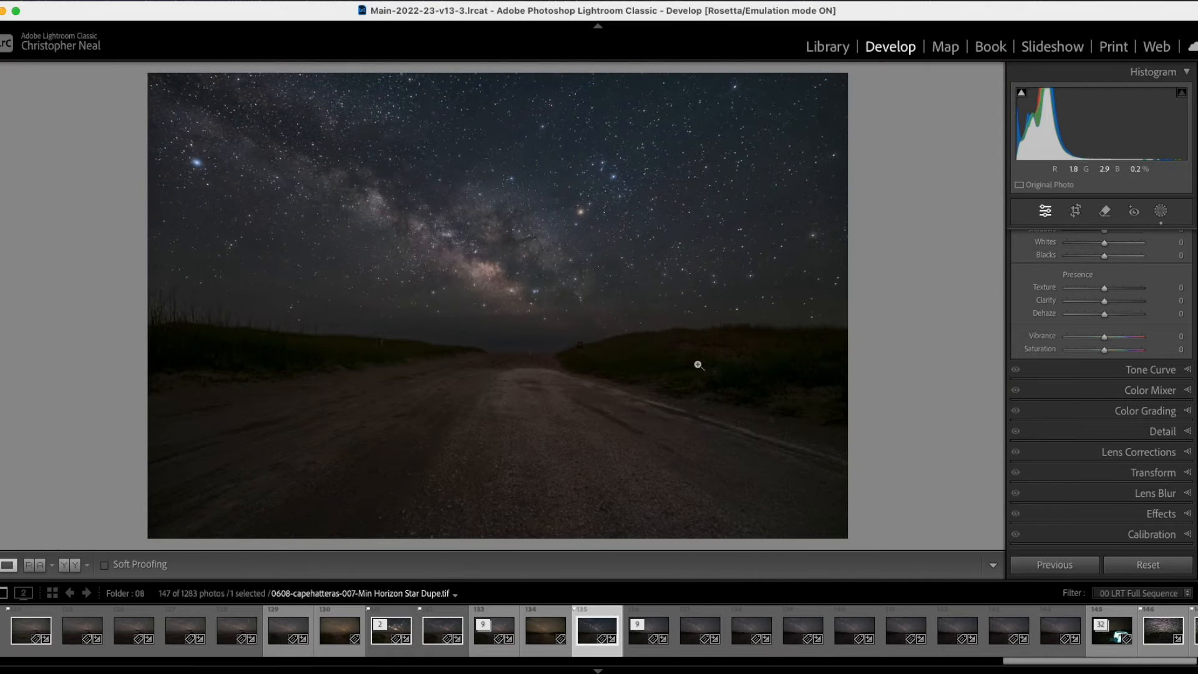
click(738, 370)
click(736, 370)
click(760, 377)
click(743, 366)
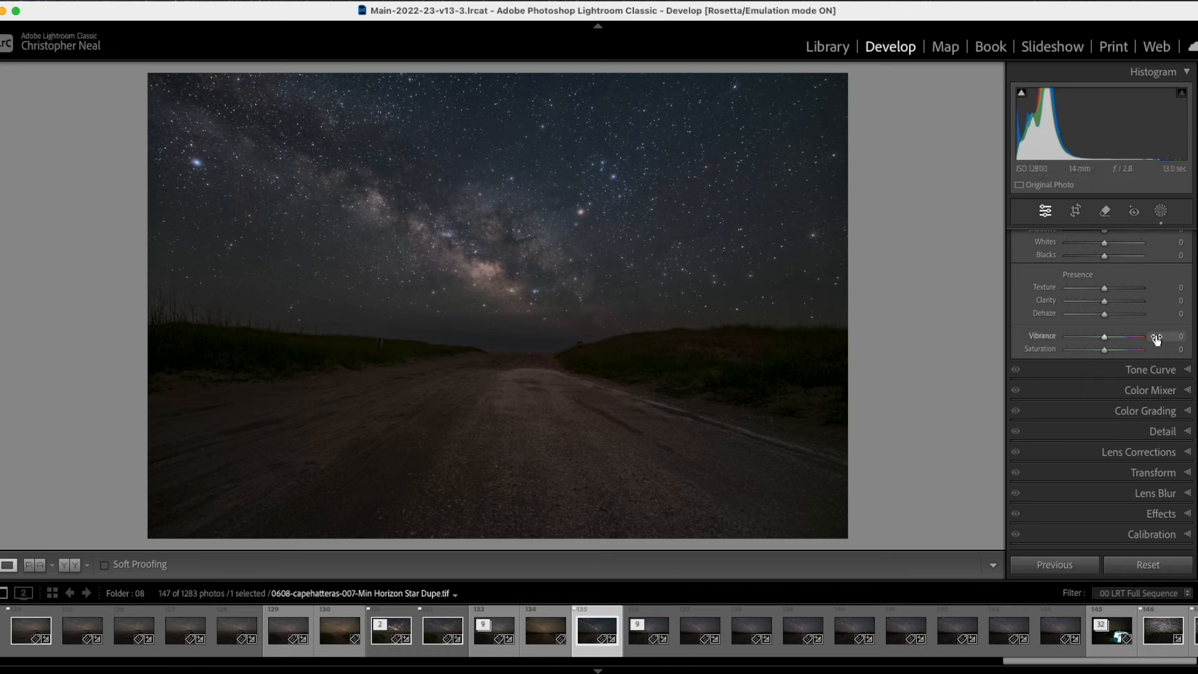
scroll(1152, 340, up, 5)
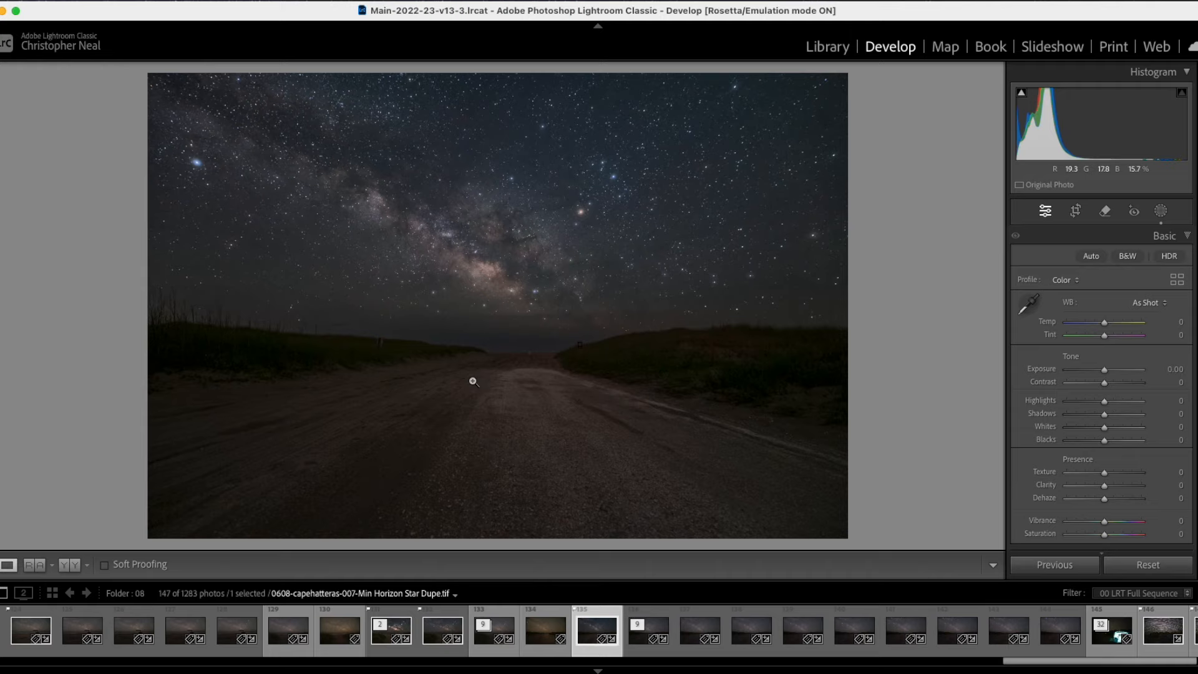
Step: Compare the composite side by side with the nine-photo stack's top frame in the Library
click(816, 54)
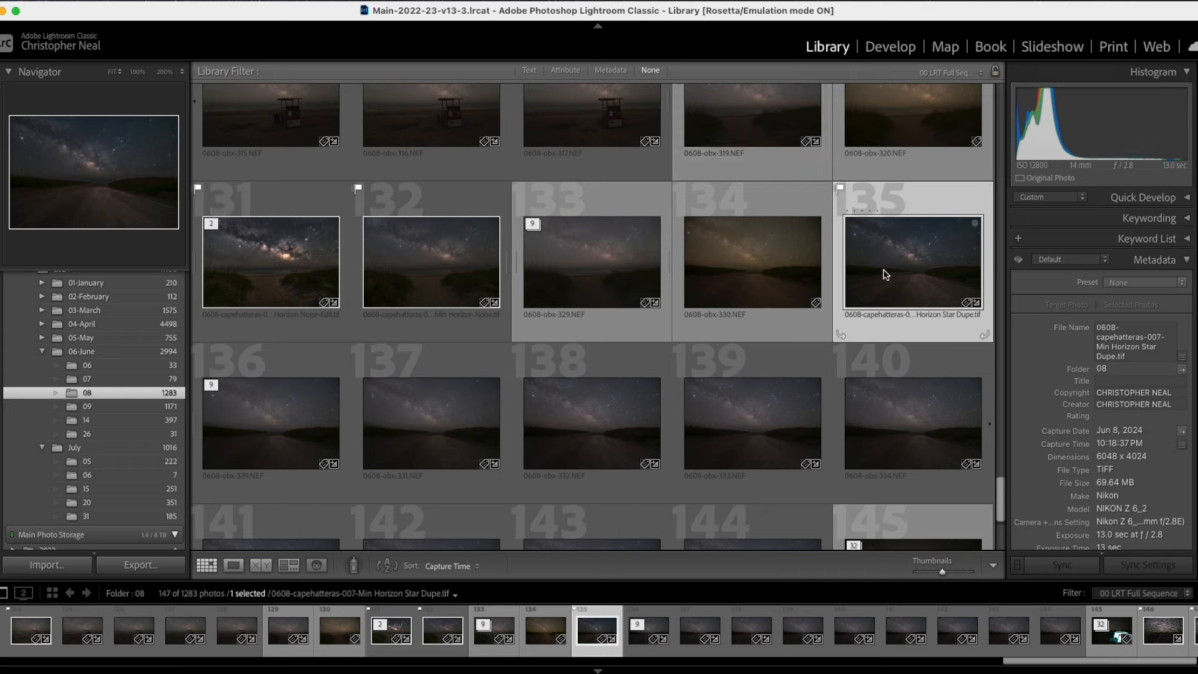
super+click(302, 406)
click(267, 565)
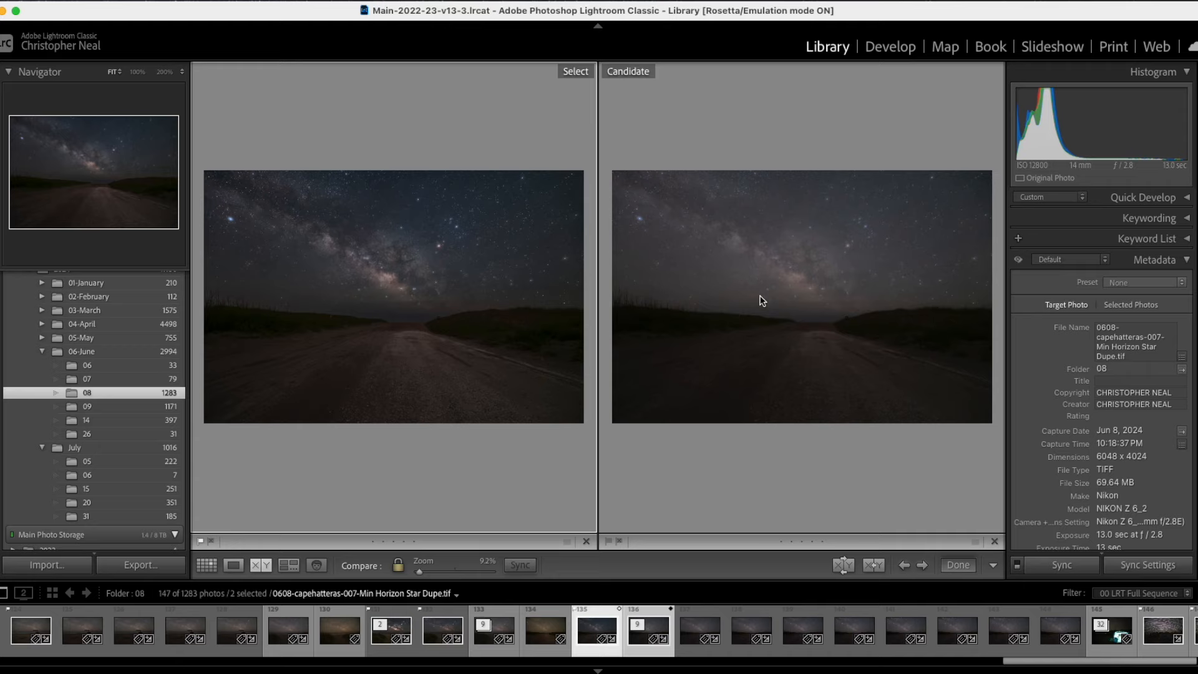
Step: Examine the Milky Way sky and the road in both compared photos at 200% zoom
click(395, 266)
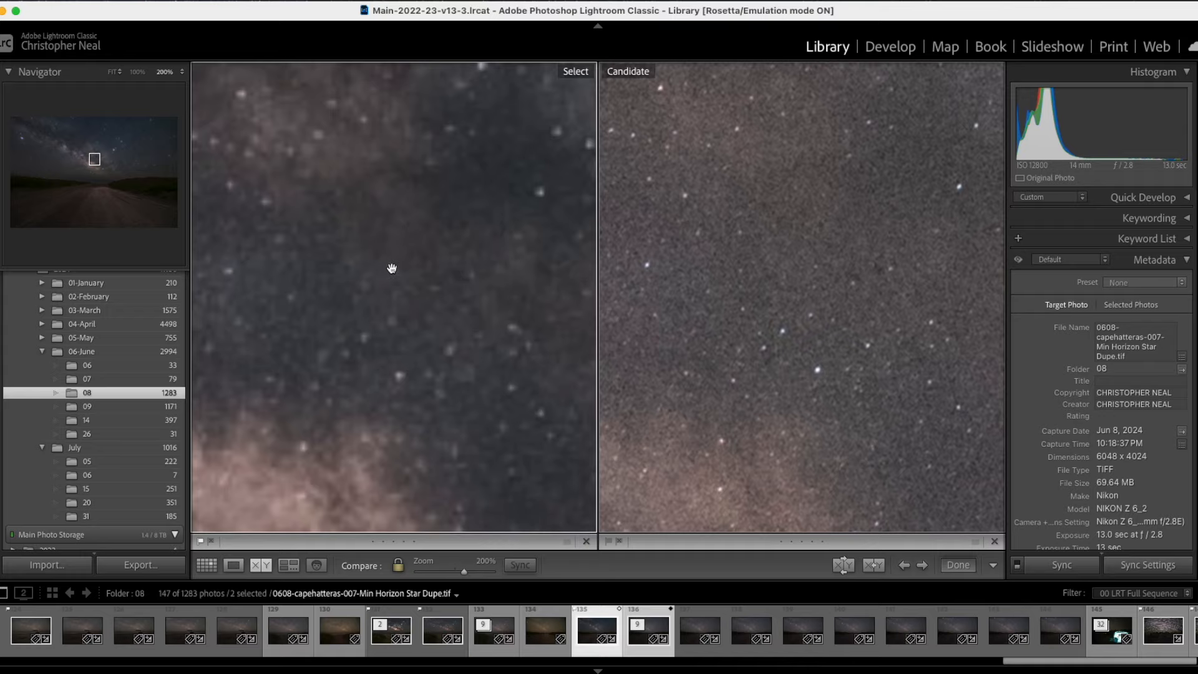
click(392, 270)
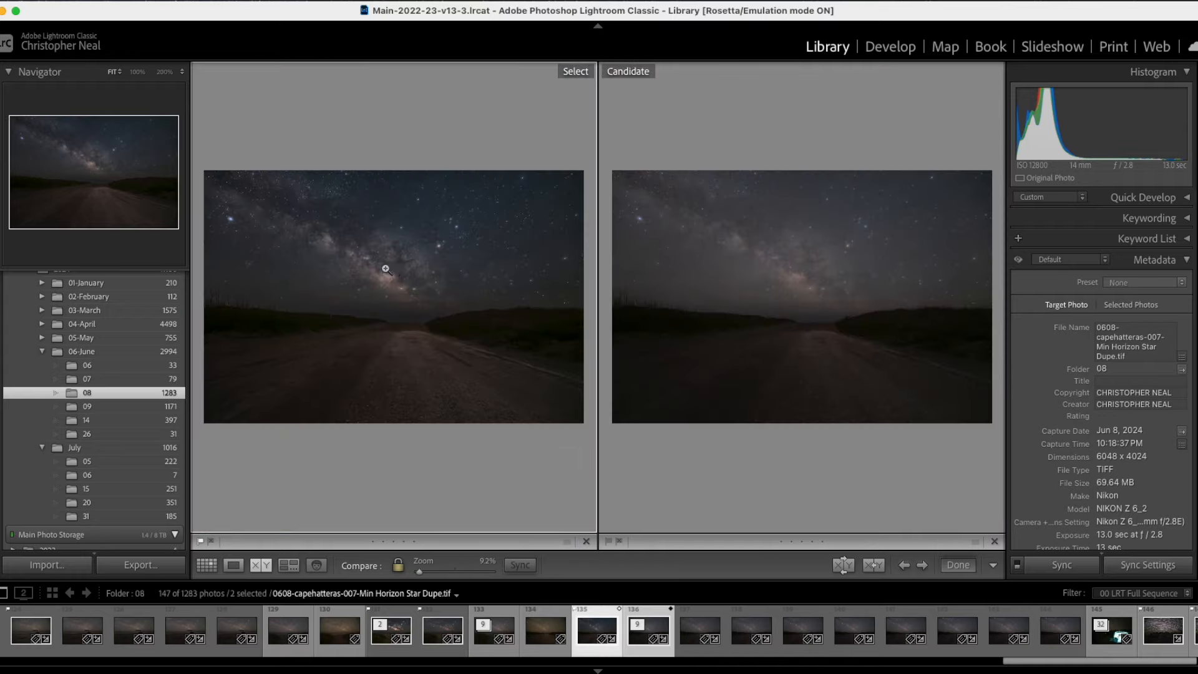
click(391, 270)
drag(537, 256, 430, 342)
click(429, 342)
click(430, 339)
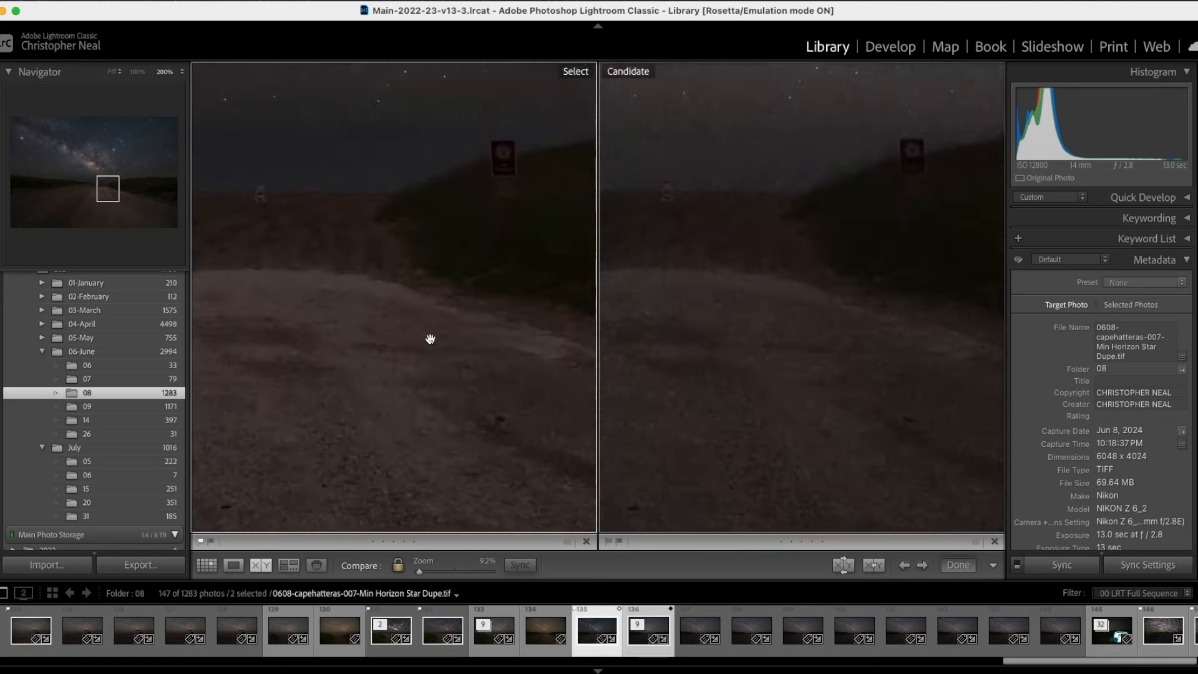
Step: Leave the side-by-side comparison and show the composite alone in Loupe view
click(430, 332)
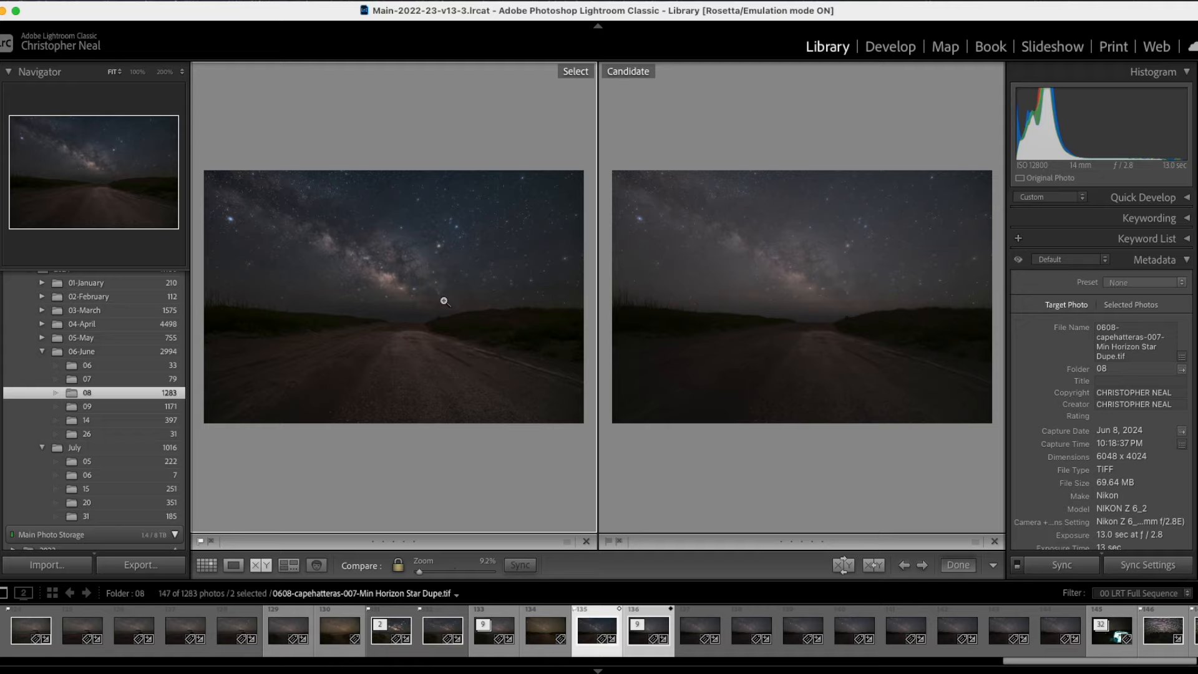
click(260, 567)
double_click(881, 289)
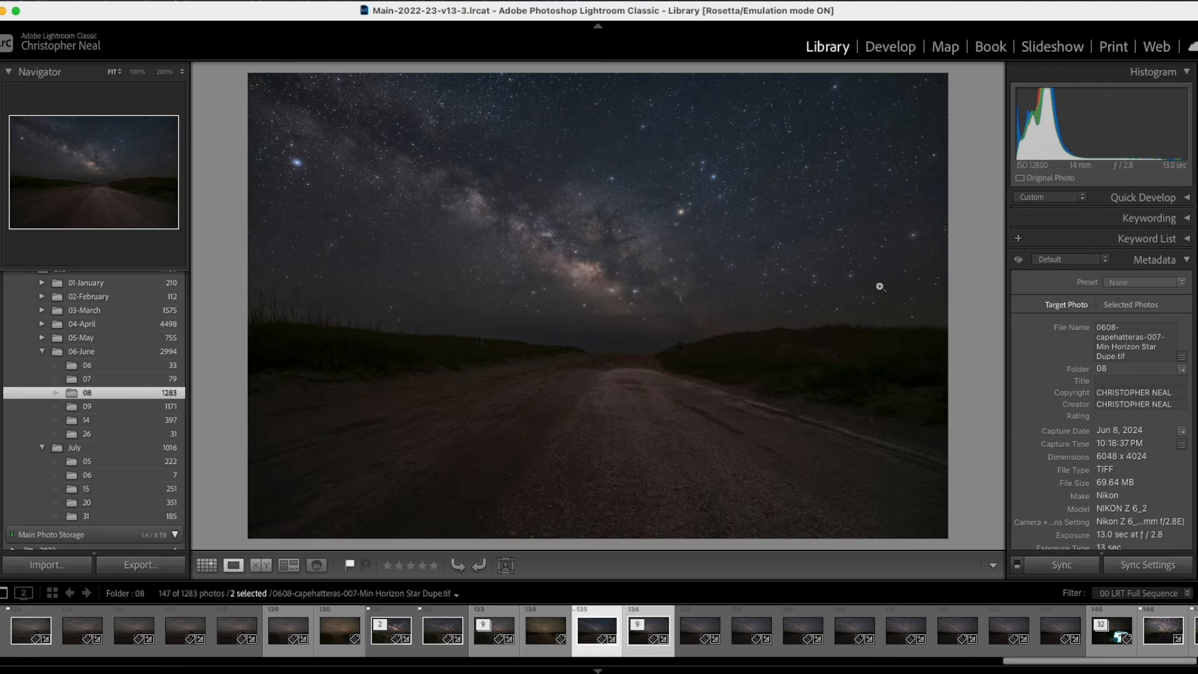